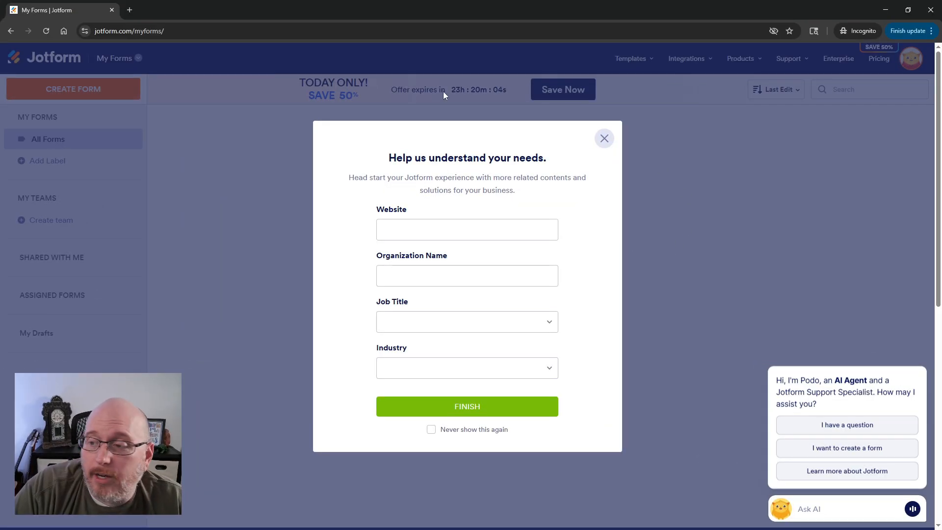
# Dismiss the survey dialog and start a new app from scratch from the Jotform Apps product page.
pyautogui.click(605, 139)
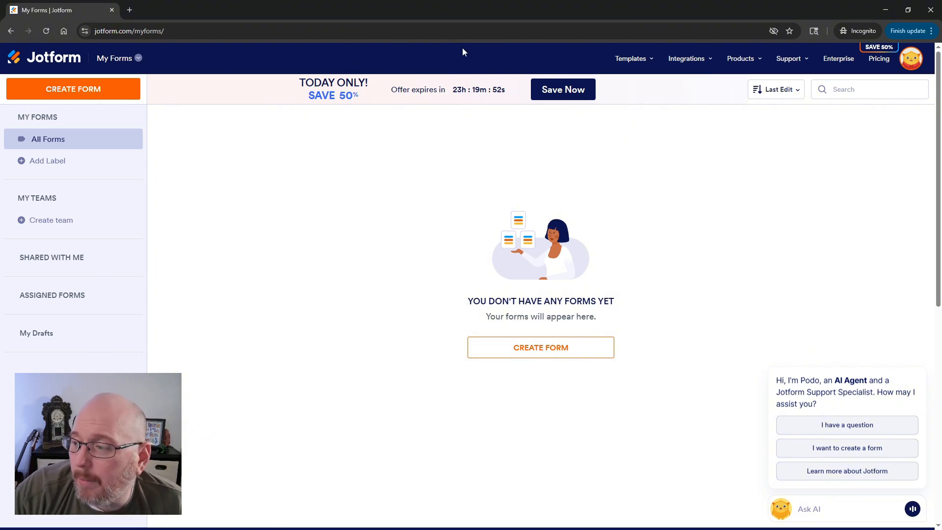
pyautogui.moveTo(746, 64)
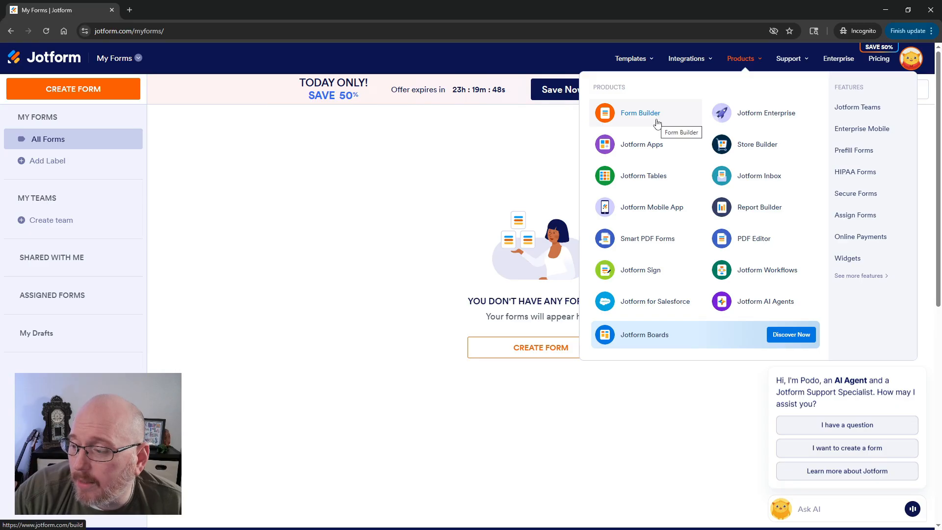
pyautogui.click(643, 146)
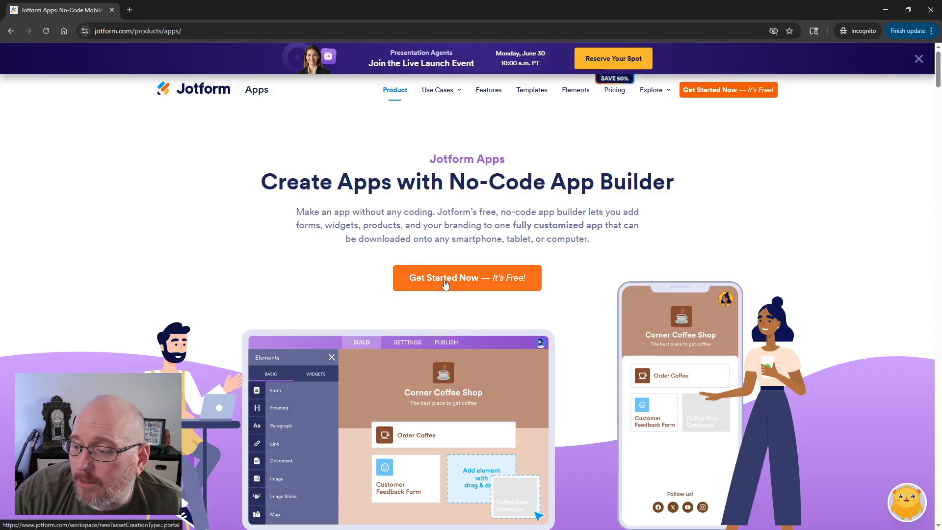
pyautogui.click(444, 282)
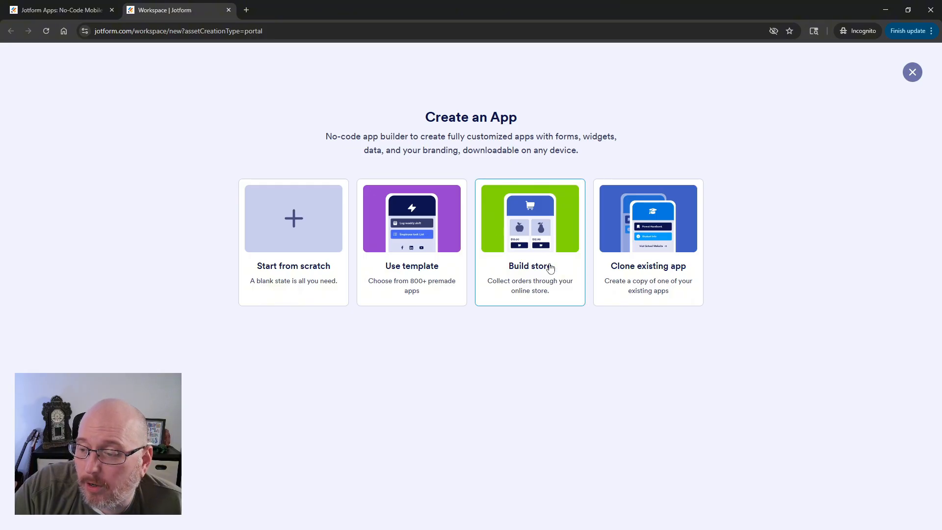
pyautogui.click(298, 225)
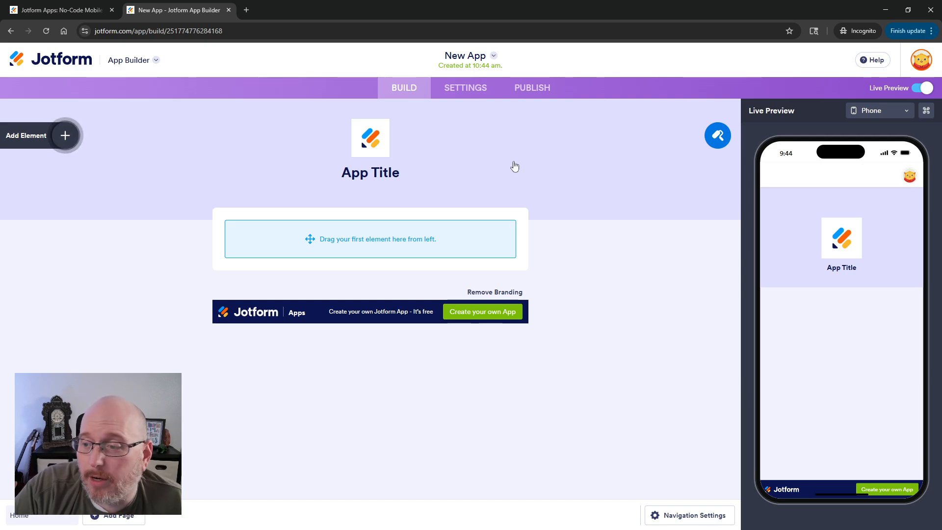
# Turn off Continue Forms Later in the app settings.
pyautogui.click(461, 93)
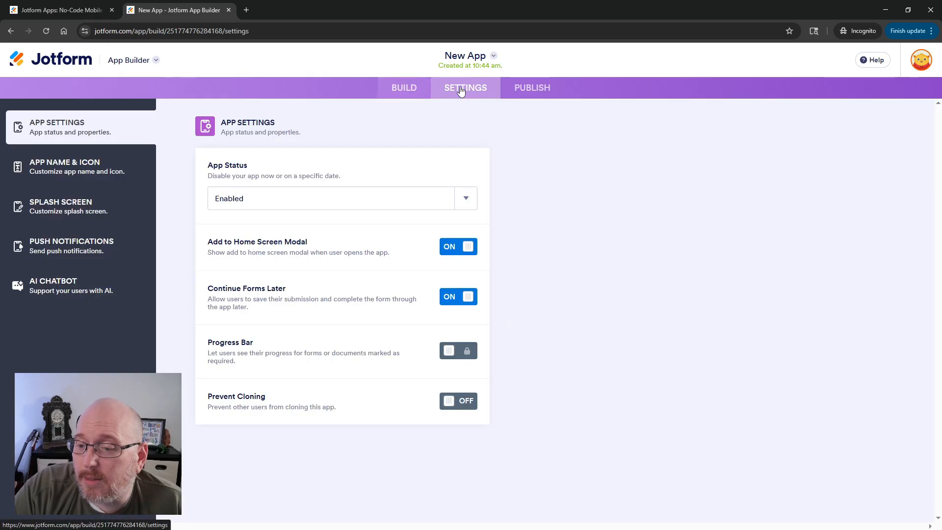
pyautogui.click(467, 301)
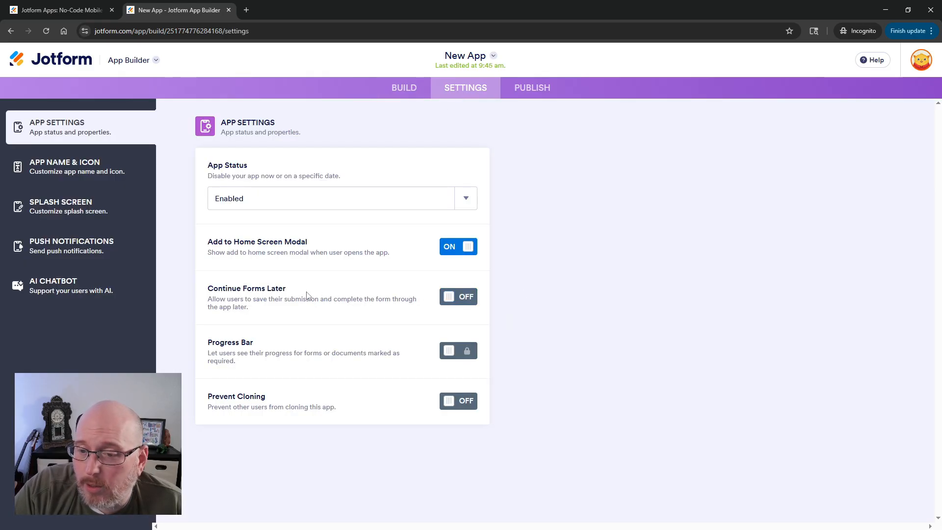
# Rename the app to Demo User.
pyautogui.click(51, 164)
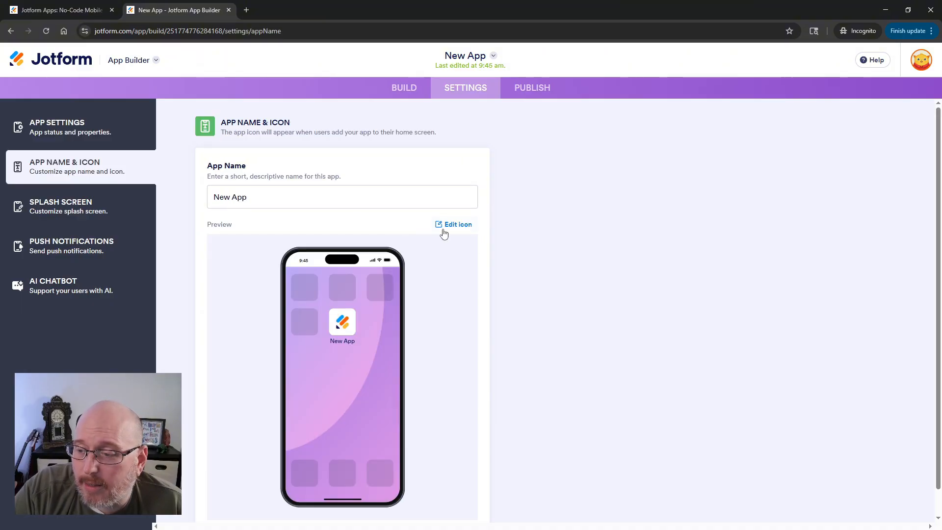
pyautogui.moveTo(301, 197); pyautogui.dragTo(137, 186)
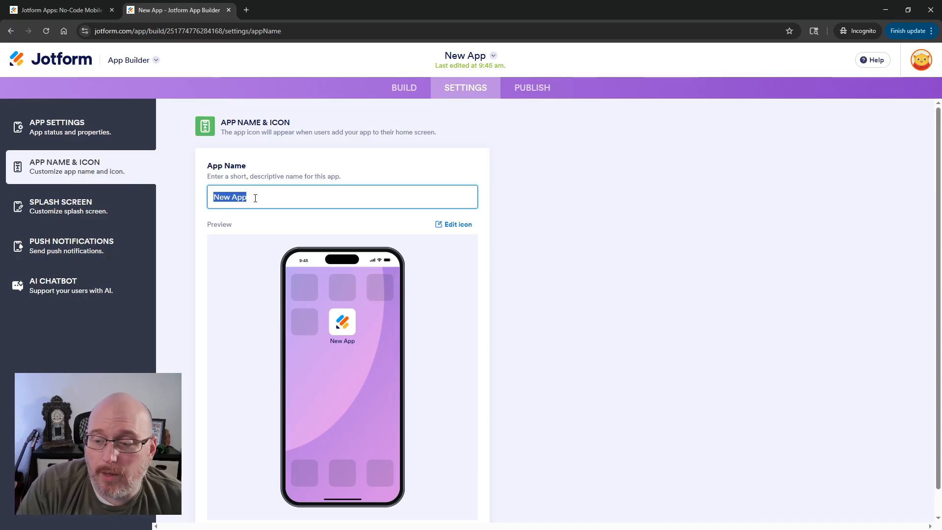
pyautogui.write('Demo User')
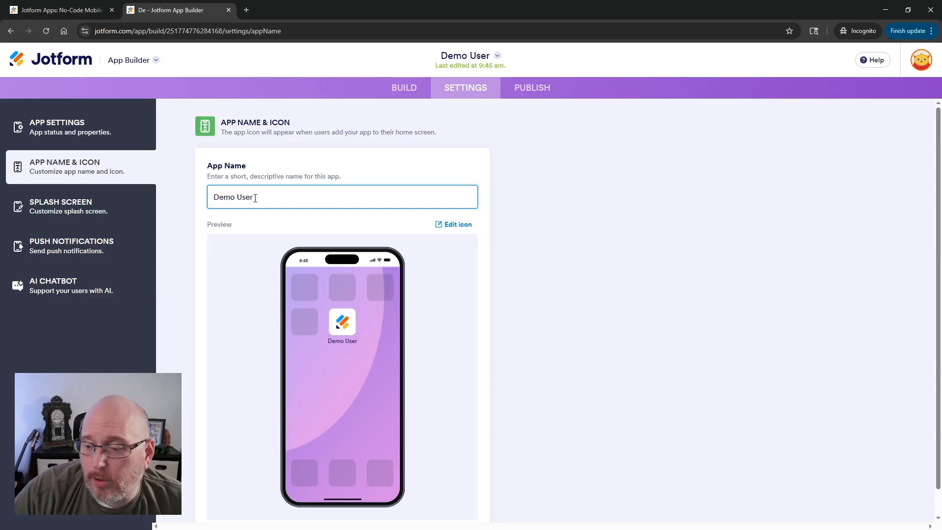
# Upload the Demo_Icon image as the app icon.
pyautogui.click(457, 225)
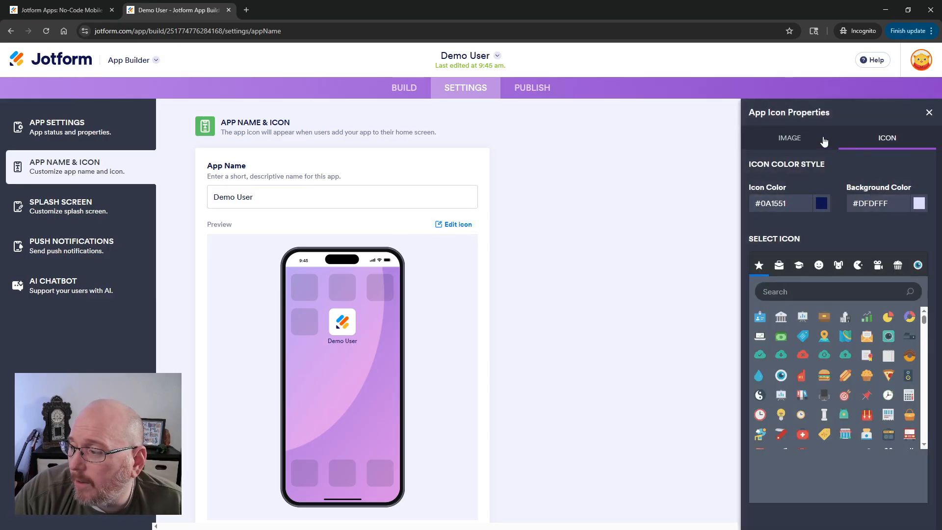
pyautogui.click(803, 141)
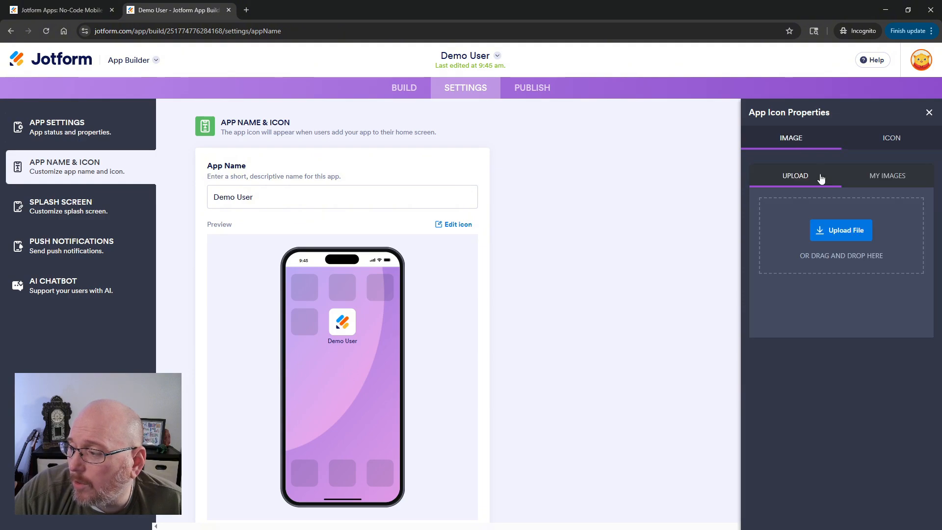
pyautogui.click(840, 230)
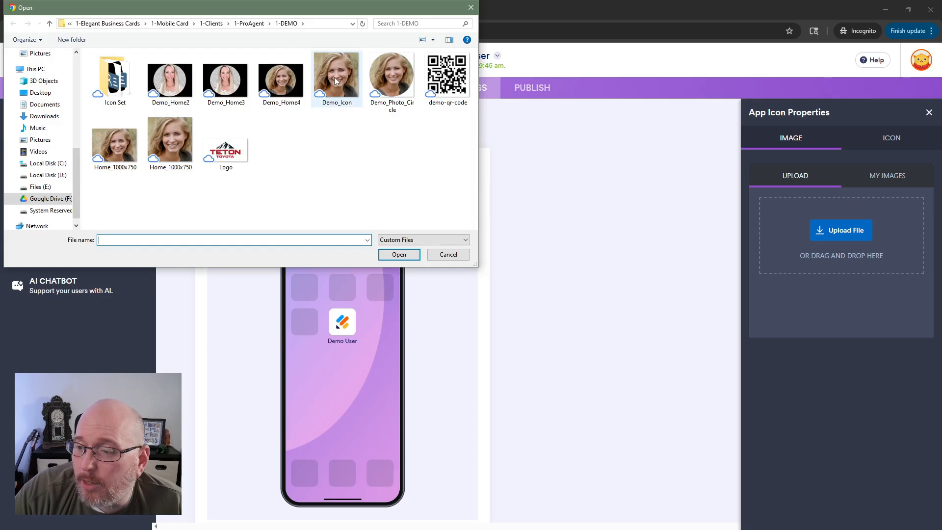
pyautogui.click(339, 76)
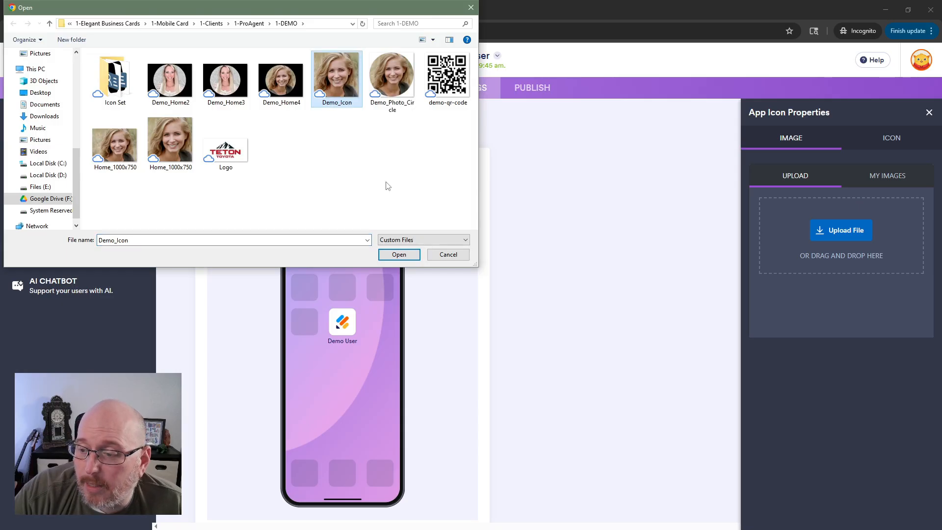
pyautogui.click(399, 255)
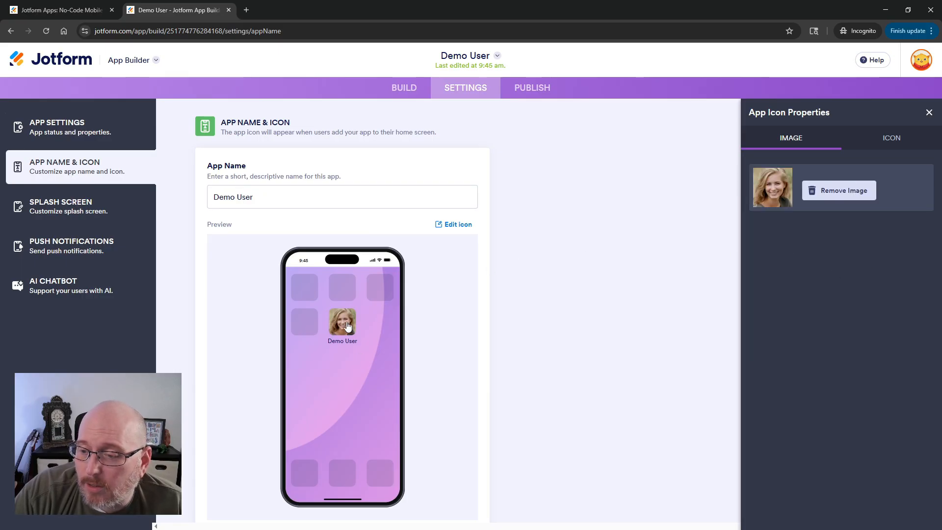
# Check the splash screen preview and enable push notifications for the app.
pyautogui.click(67, 208)
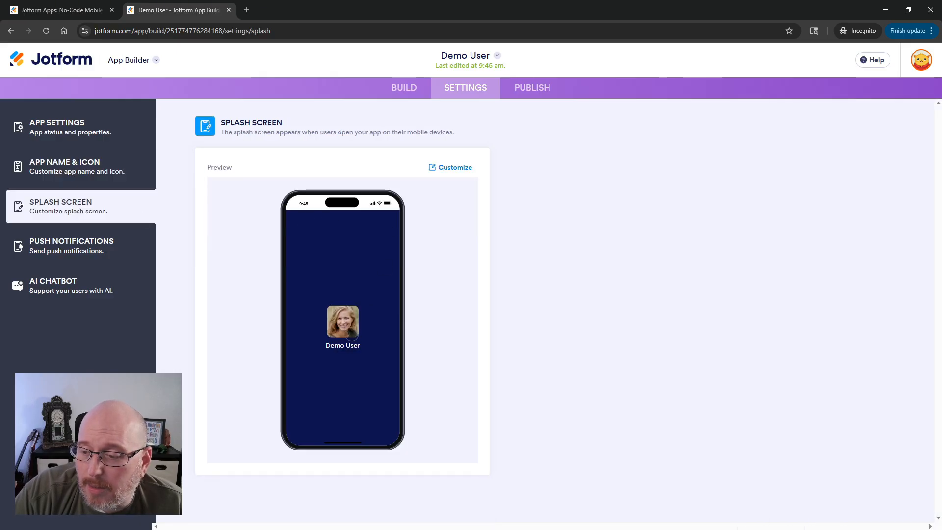
pyautogui.click(79, 245)
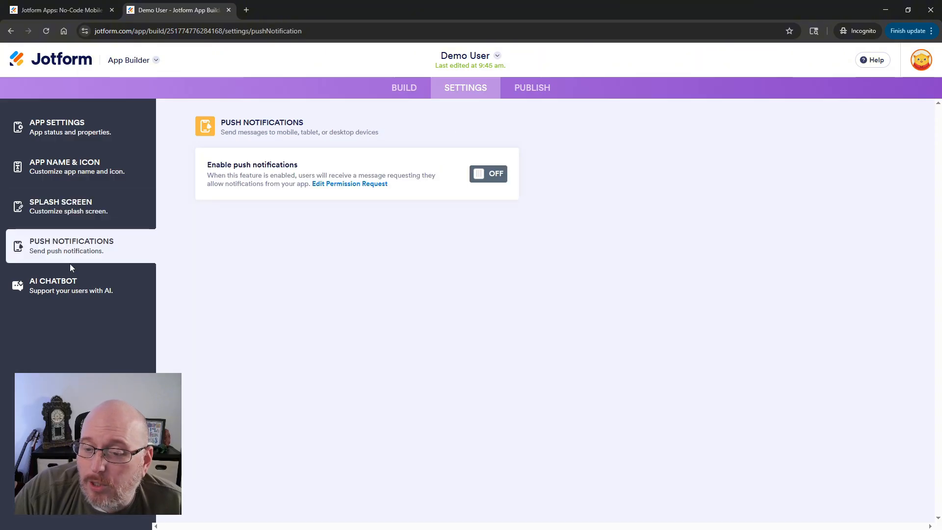
pyautogui.click(488, 173)
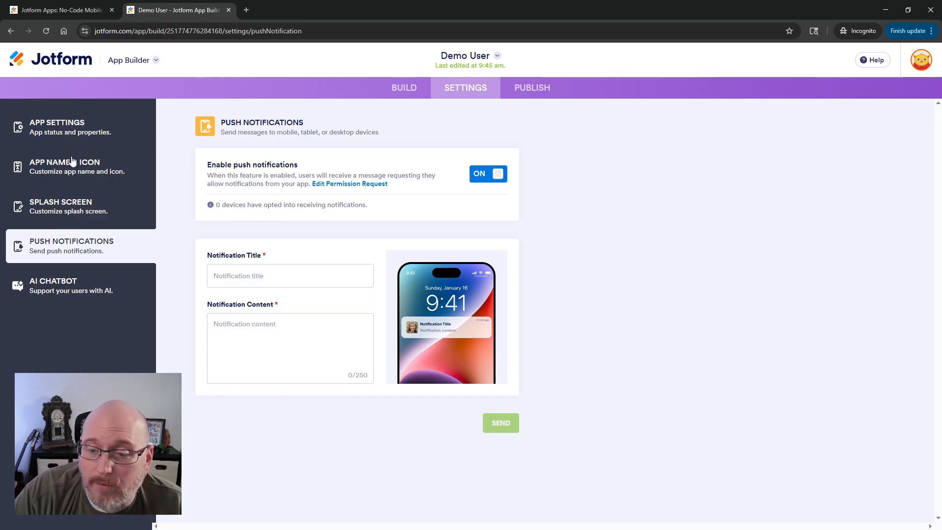
# In the app's publish access settings, stop allowing users to access their submissions through the app.
pyautogui.click(533, 93)
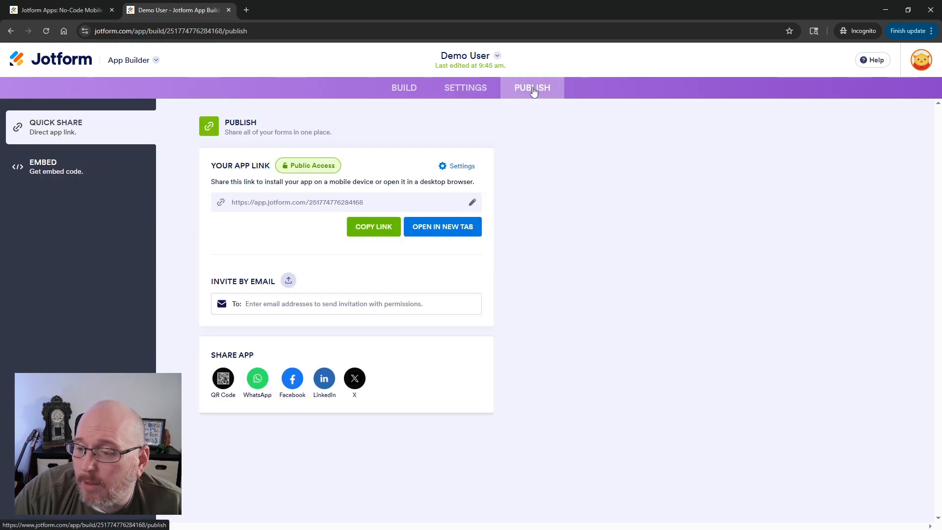
pyautogui.click(453, 167)
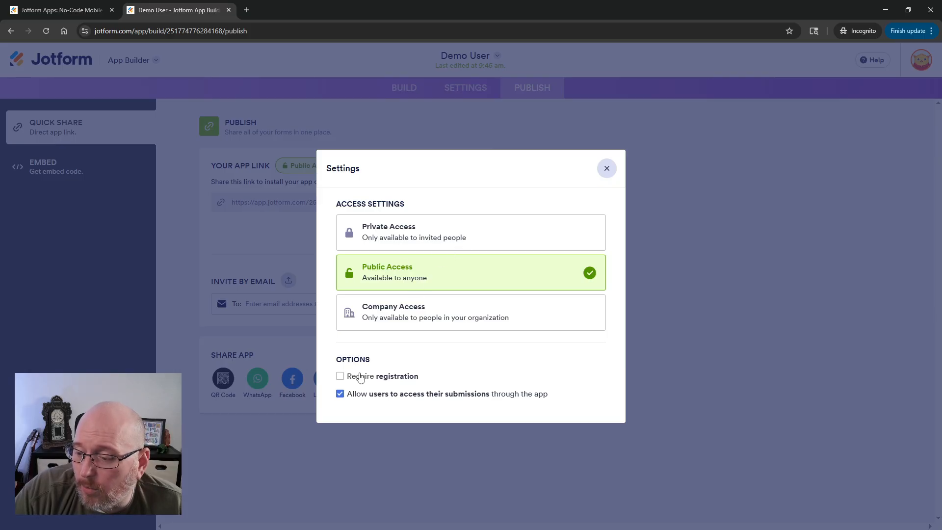
pyautogui.click(340, 394)
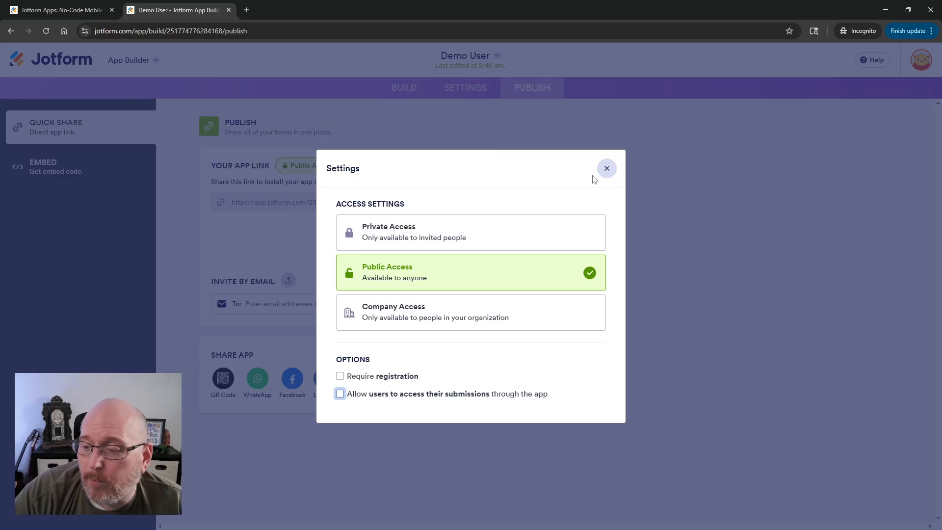
pyautogui.click(606, 169)
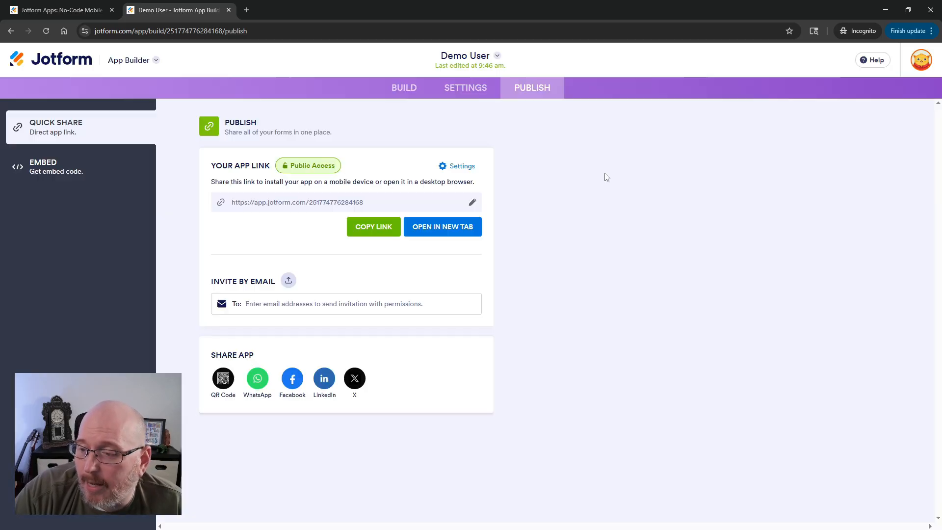
# Set the app header logo to the Demo_Photo_Circle image.
pyautogui.click(403, 89)
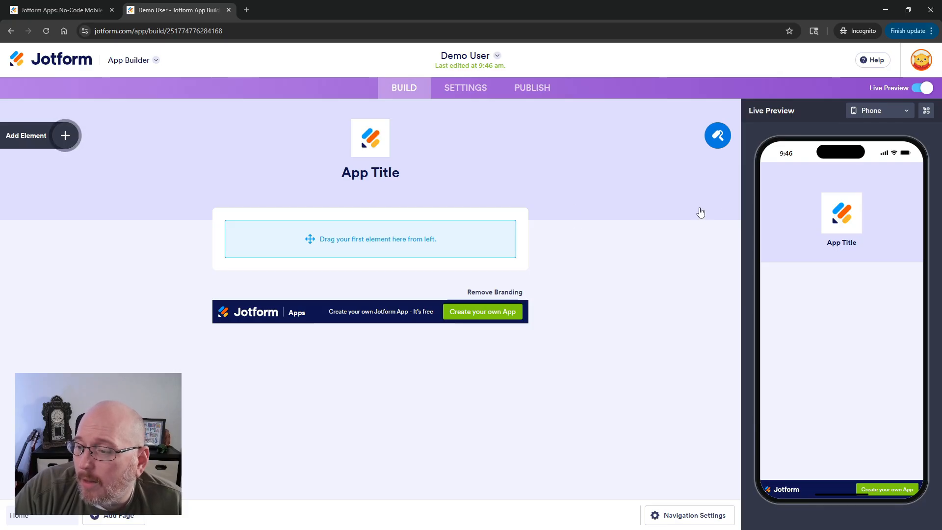
pyautogui.click(371, 141)
pyautogui.click(840, 232)
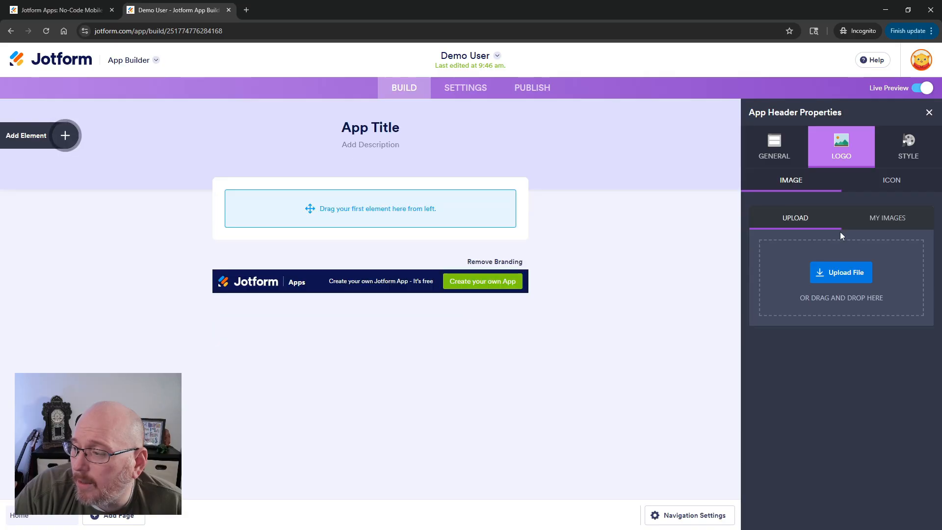
pyautogui.click(874, 217)
pyautogui.click(796, 219)
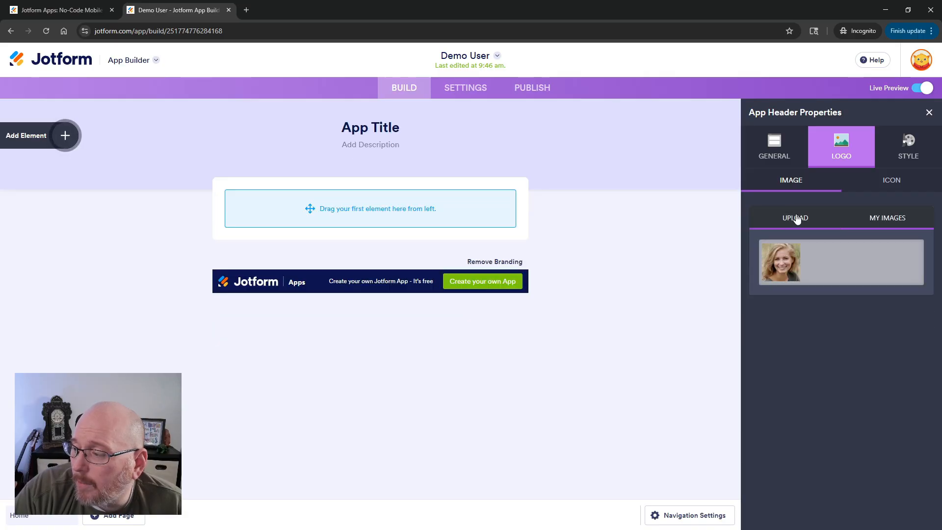
pyautogui.click(831, 271)
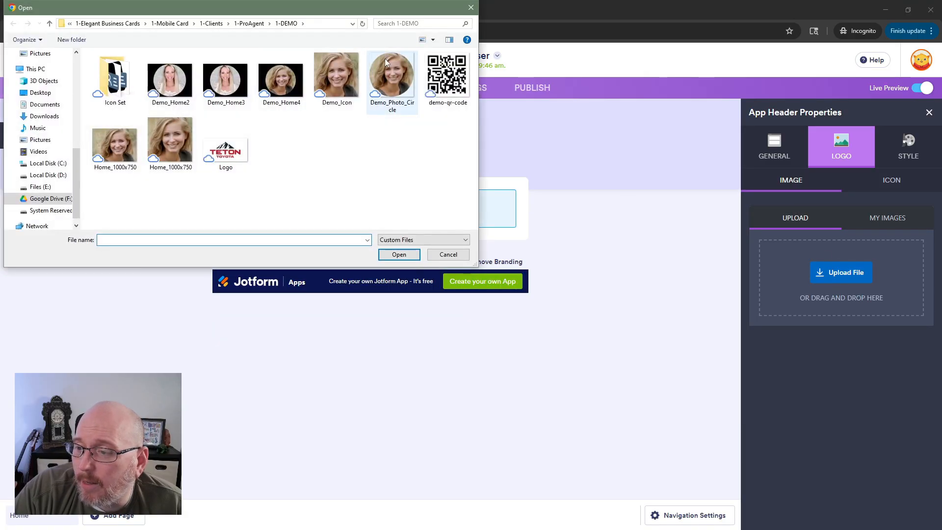
pyautogui.click(387, 75)
pyautogui.doubleClick(387, 75)
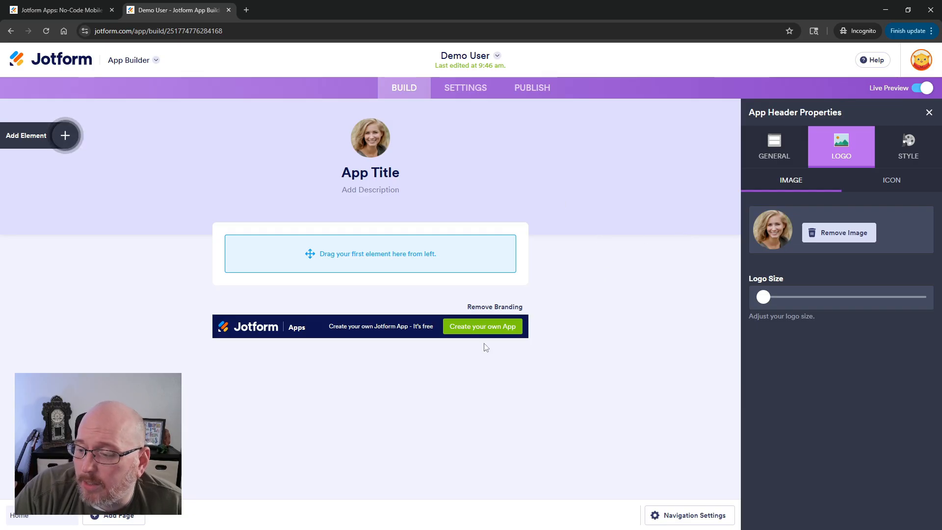
# Show the header background and set its colour to black #000000.
pyautogui.click(908, 145)
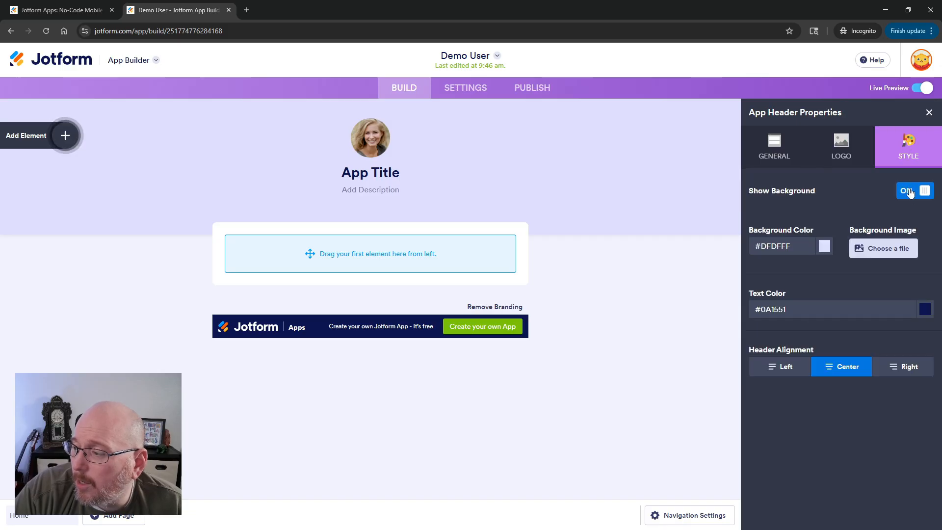
pyautogui.click(824, 247)
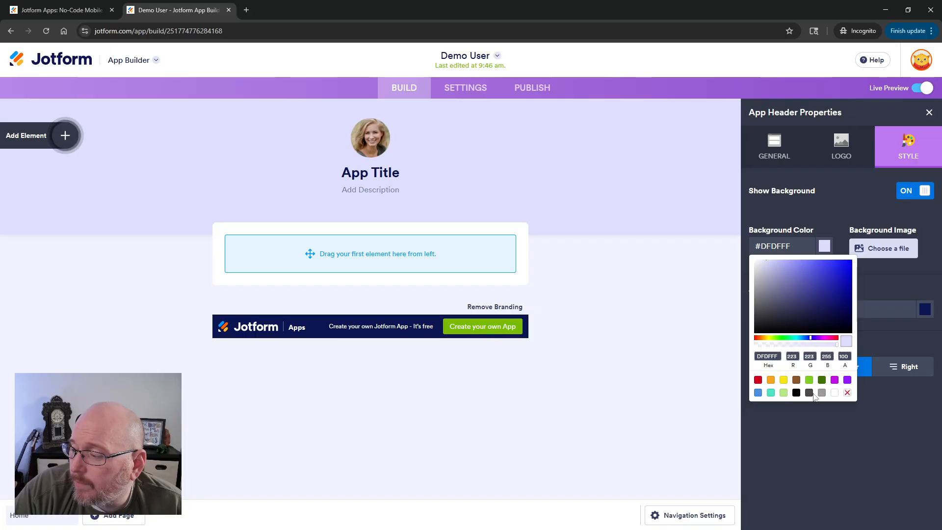
pyautogui.click(796, 393)
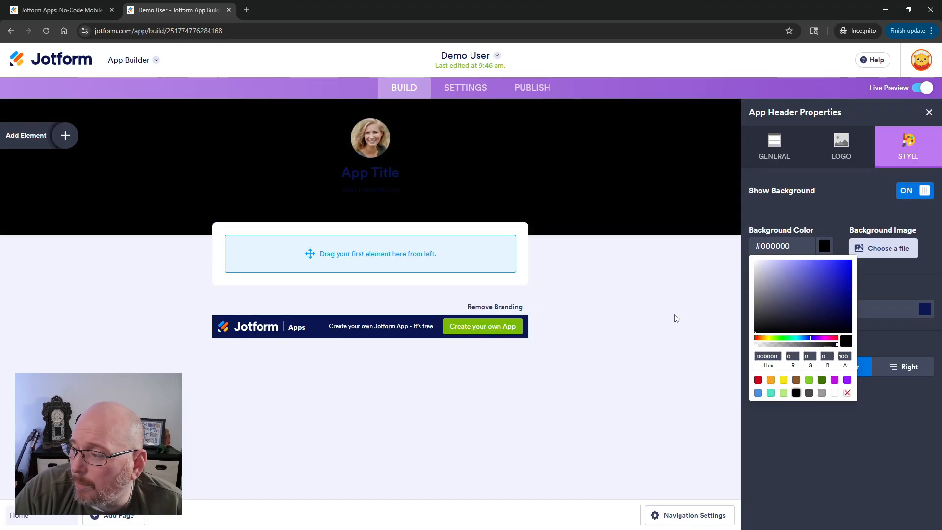
pyautogui.click(676, 319)
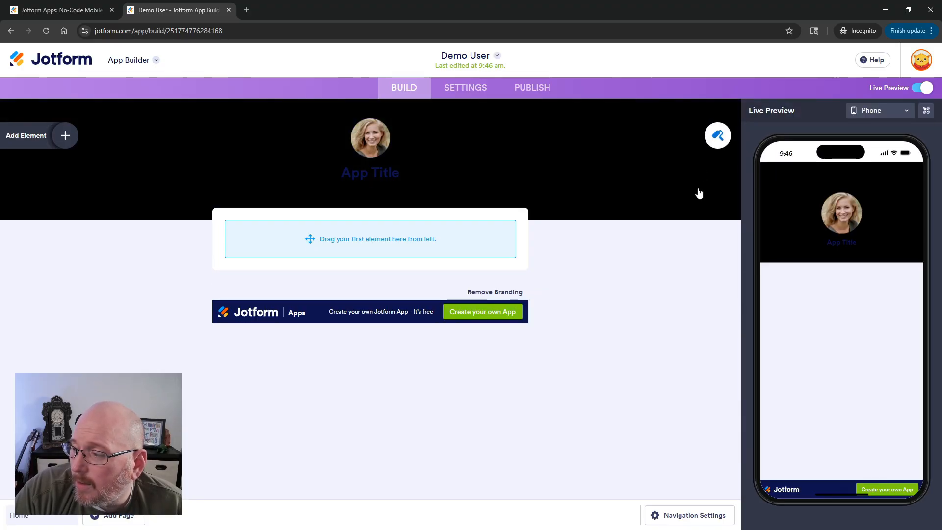
# Apply the dark colour scheme in the App Designer.
pyautogui.click(716, 137)
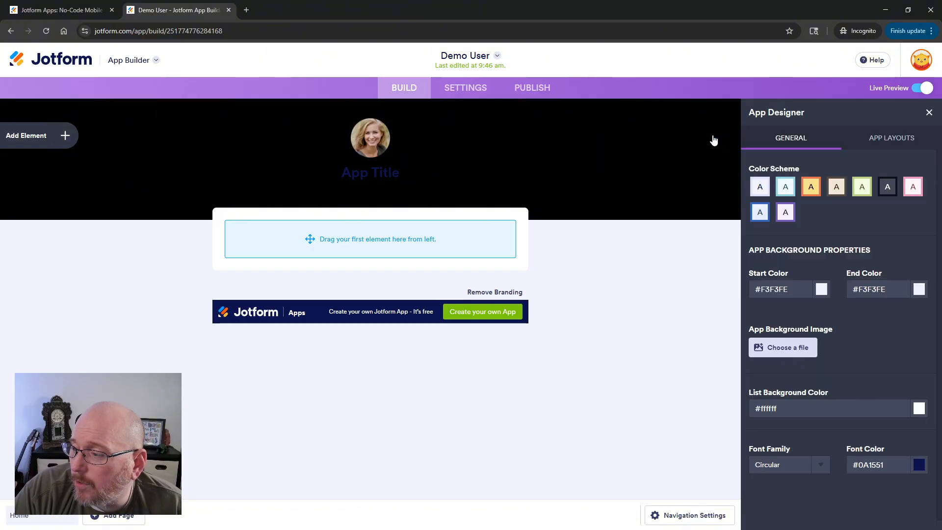
pyautogui.click(886, 191)
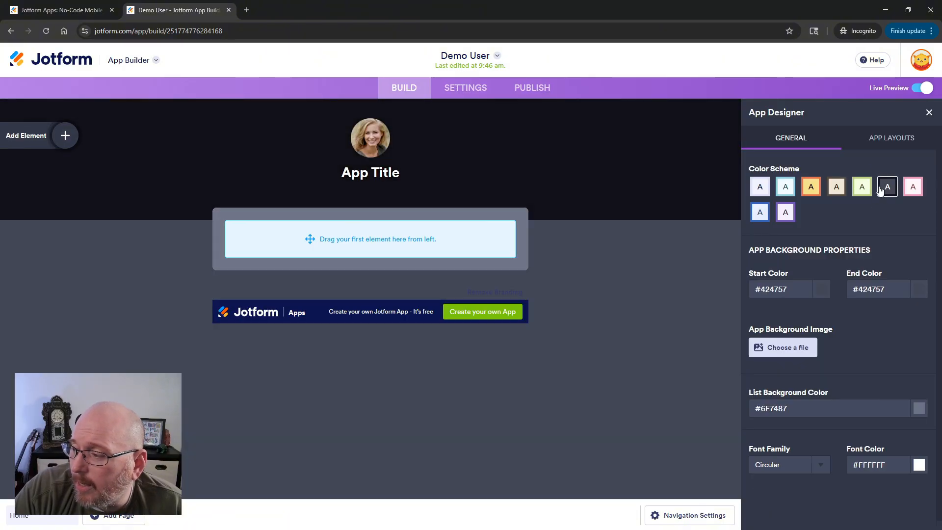
# Set both the app background start colour and end colour to black.
pyautogui.click(817, 289)
pyautogui.click(795, 435)
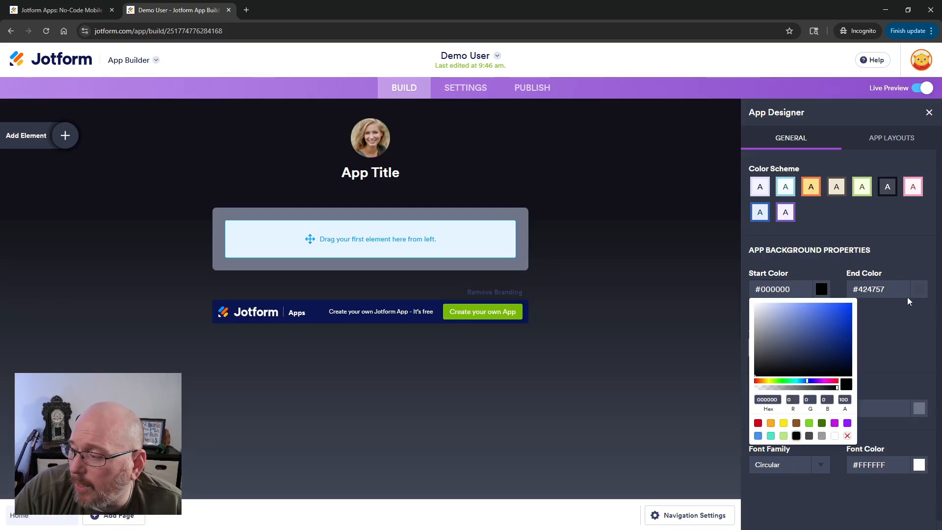
pyautogui.click(908, 296)
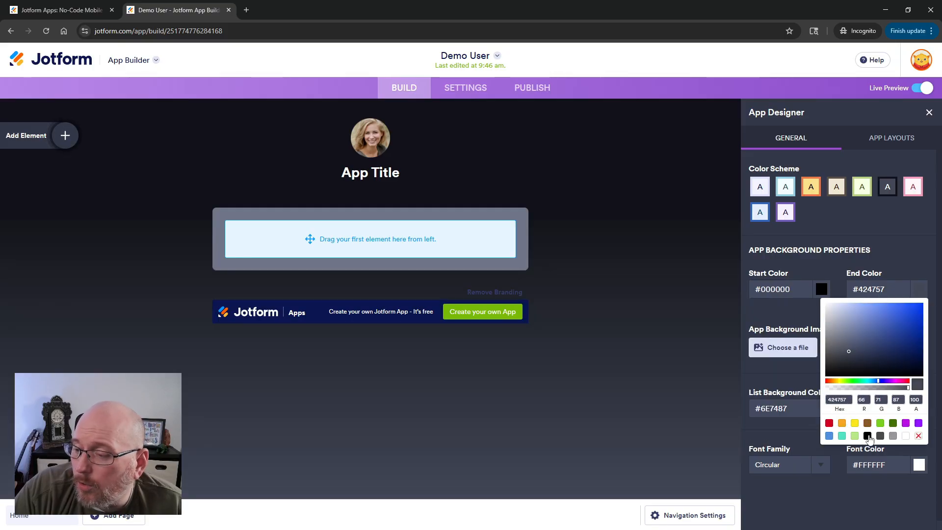
pyautogui.click(867, 436)
# Reset the app header background colour to black #000000.
pyautogui.click(599, 174)
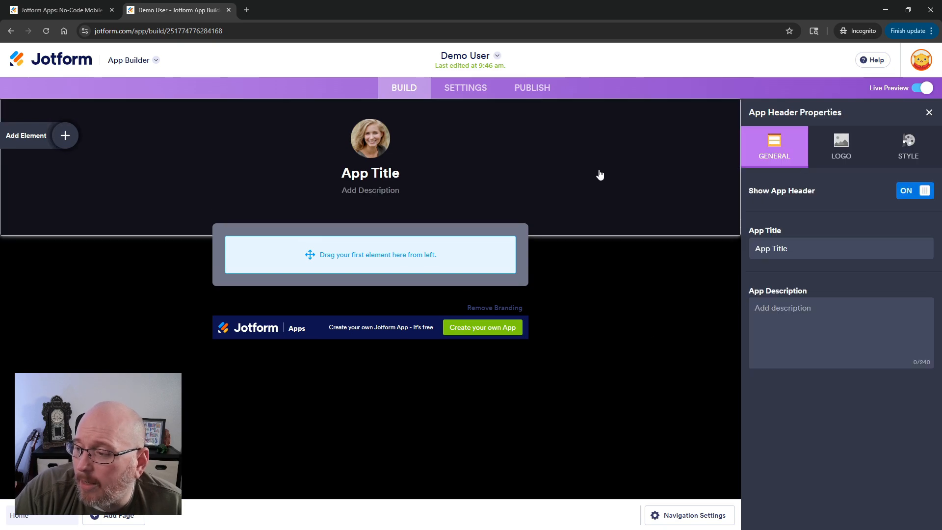
pyautogui.click(908, 144)
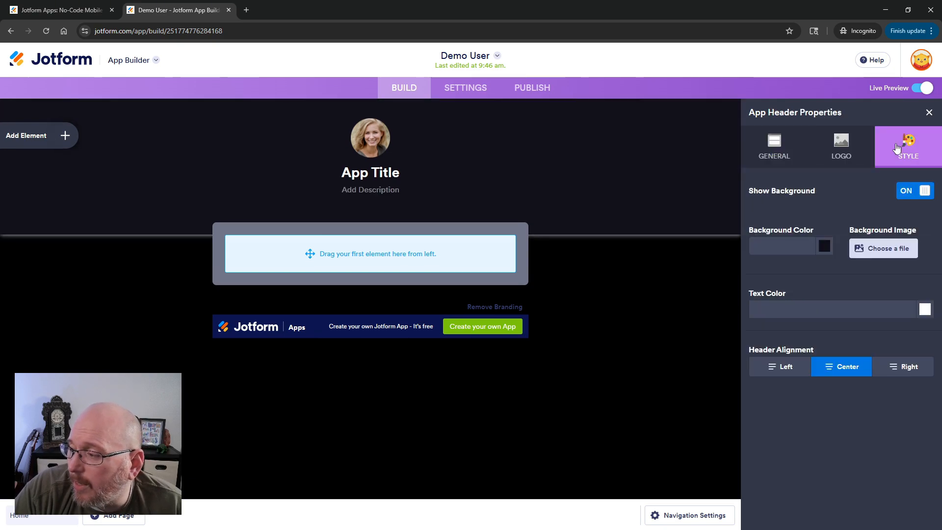
pyautogui.click(821, 249)
pyautogui.click(796, 392)
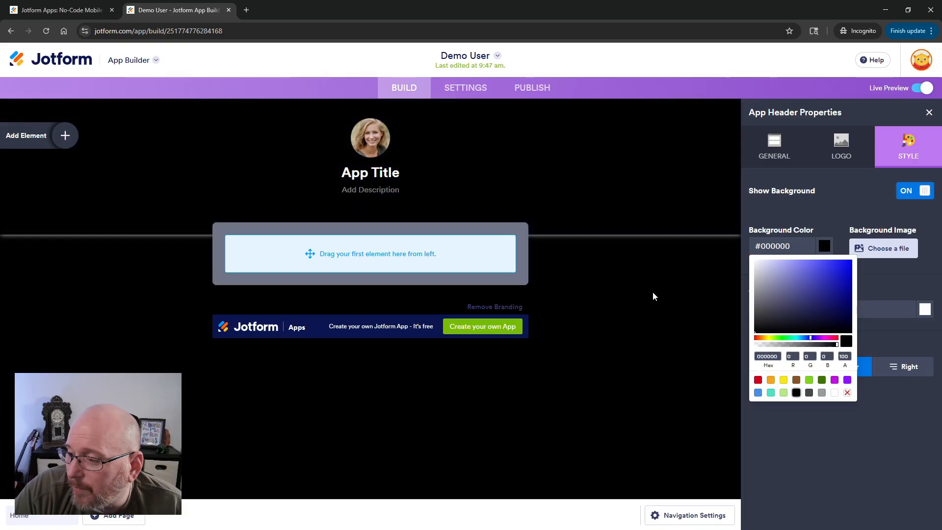
pyautogui.click(652, 291)
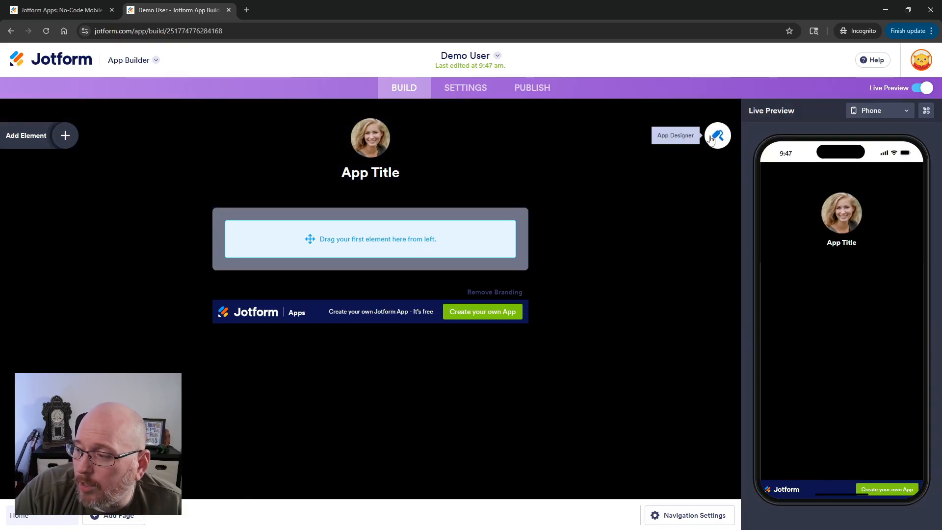
pyautogui.click(537, 154)
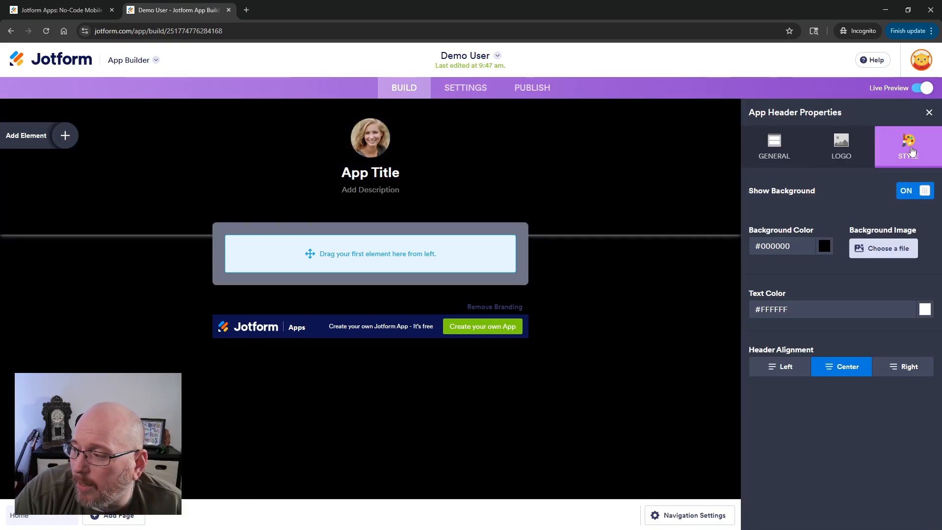
pyautogui.click(652, 259)
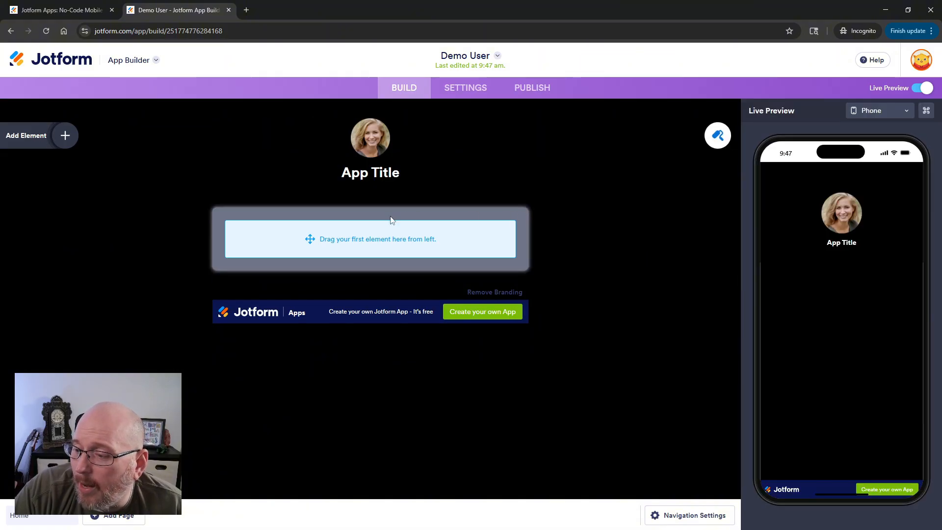
# Add six Button elements to the home page.
pyautogui.click(62, 137)
pyautogui.moveTo(55, 374); pyautogui.dragTo(376, 236)
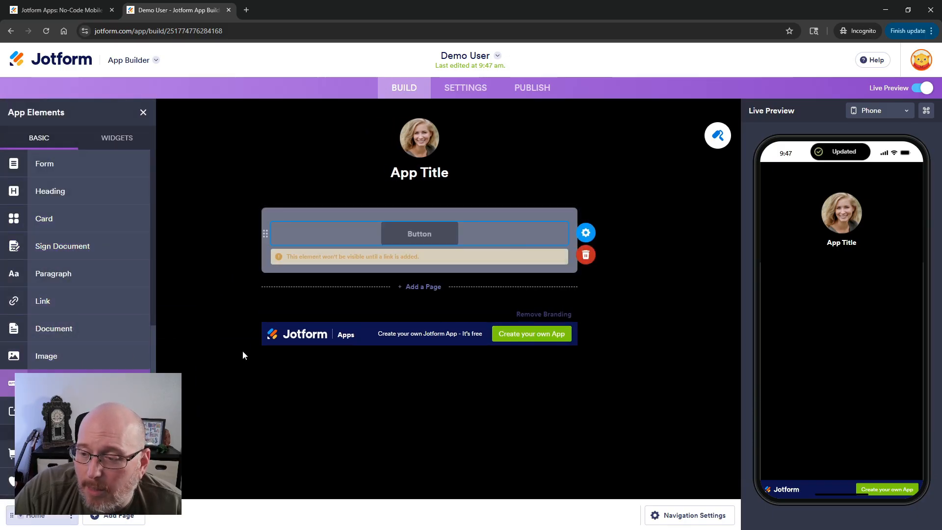
pyautogui.moveTo(252, 322); pyautogui.dragTo(373, 262)
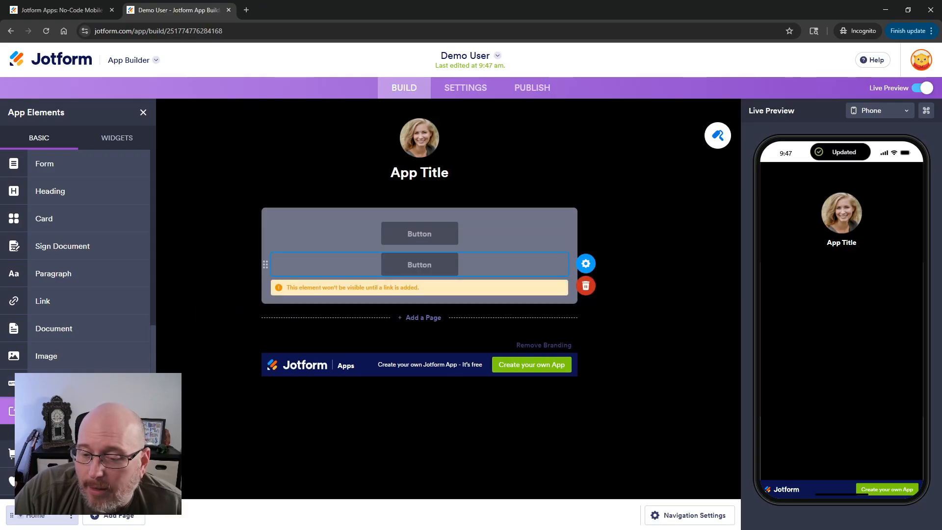
pyautogui.moveTo(55, 382); pyautogui.dragTo(373, 314)
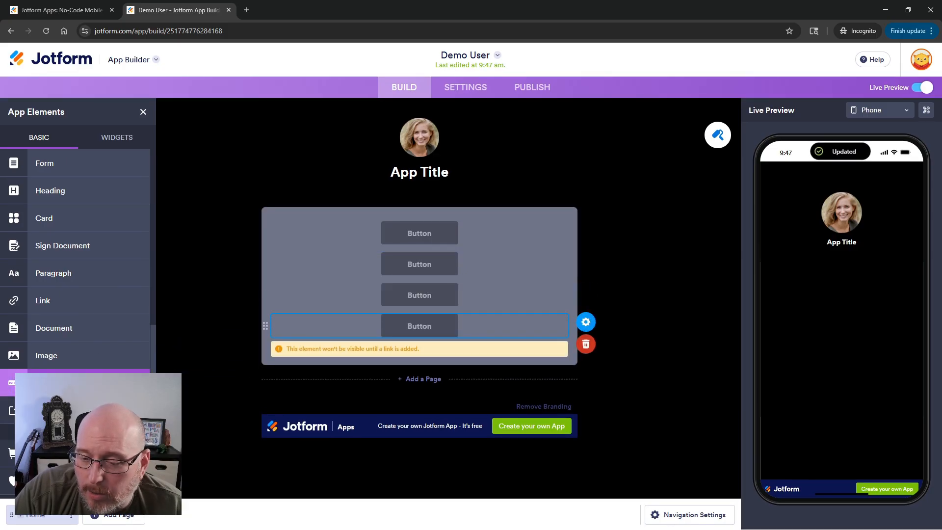
pyautogui.moveTo(103, 385); pyautogui.dragTo(419, 350)
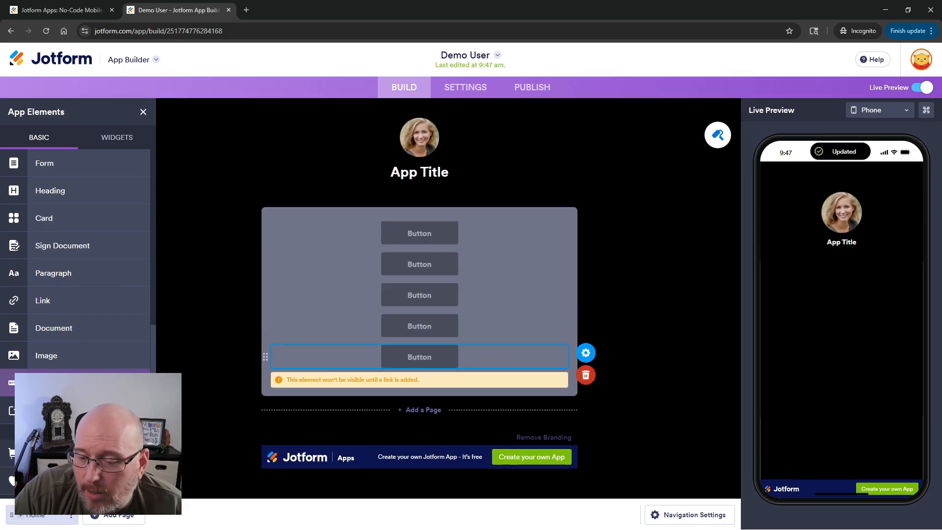
pyautogui.moveTo(98, 384); pyautogui.dragTo(459, 379)
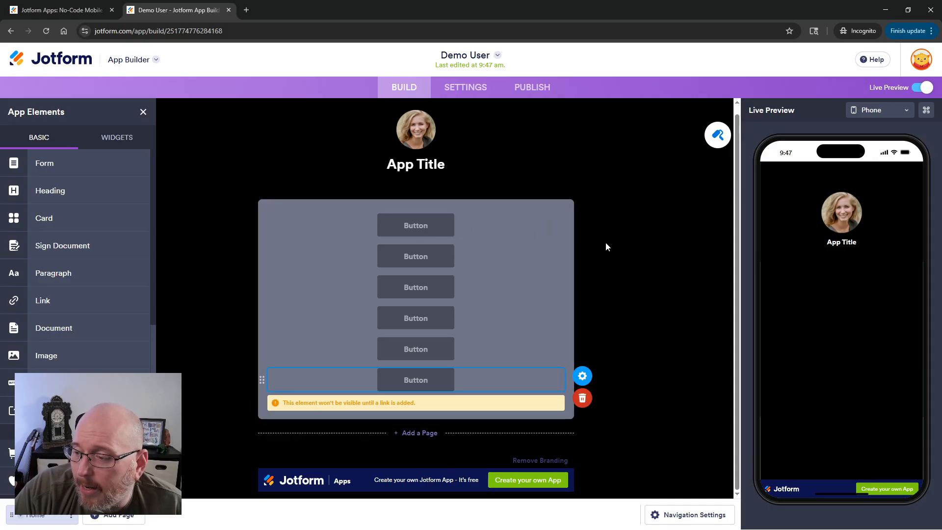
pyautogui.click(605, 272)
# Turn on Shrink for the first button.
pyautogui.click(482, 231)
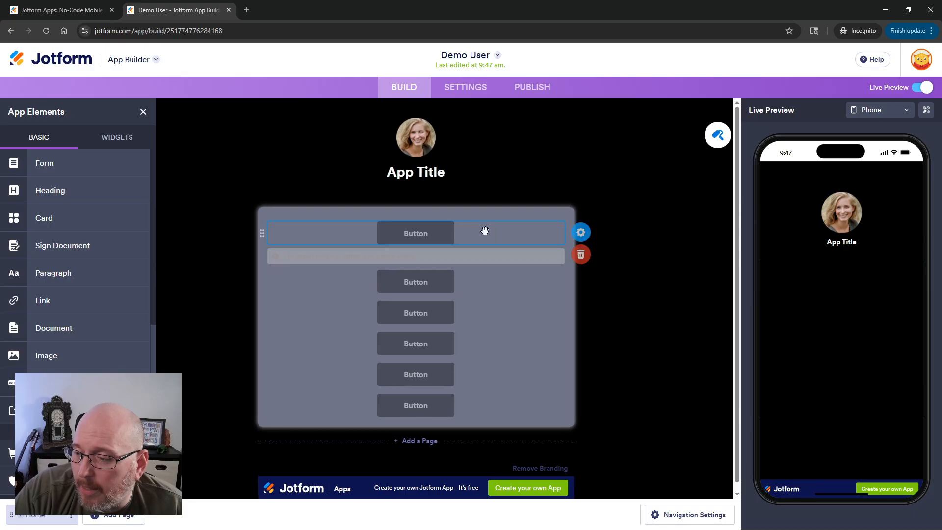
pyautogui.click(589, 235)
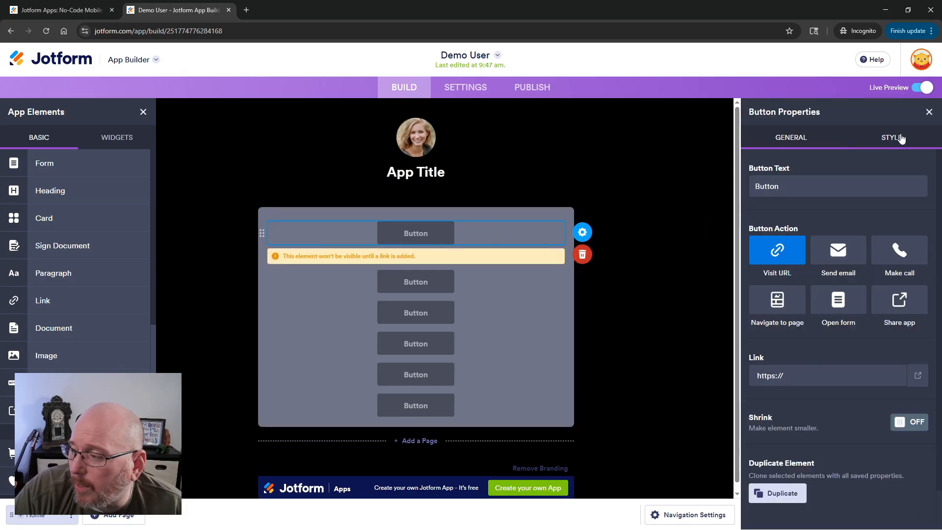
pyautogui.click(909, 422)
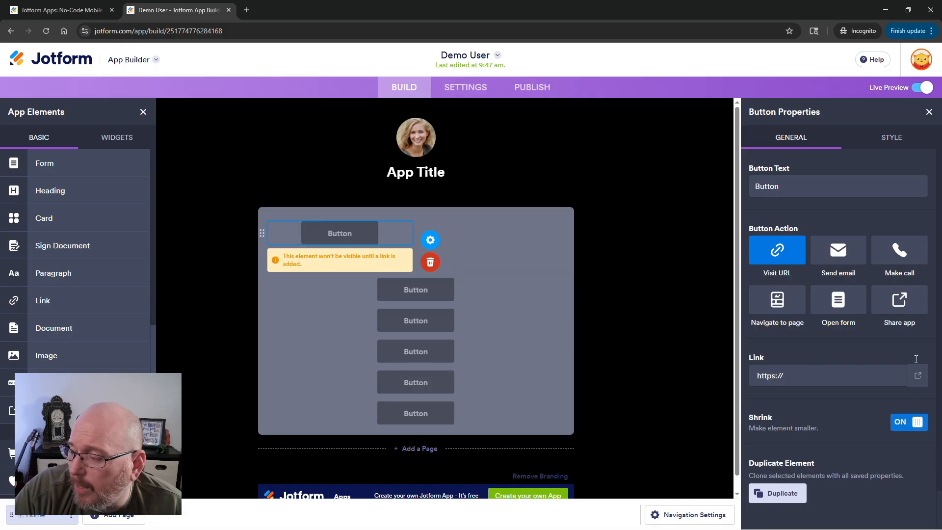
# Style the first button with rounded corners, full width and the white colour style.
pyautogui.click(897, 139)
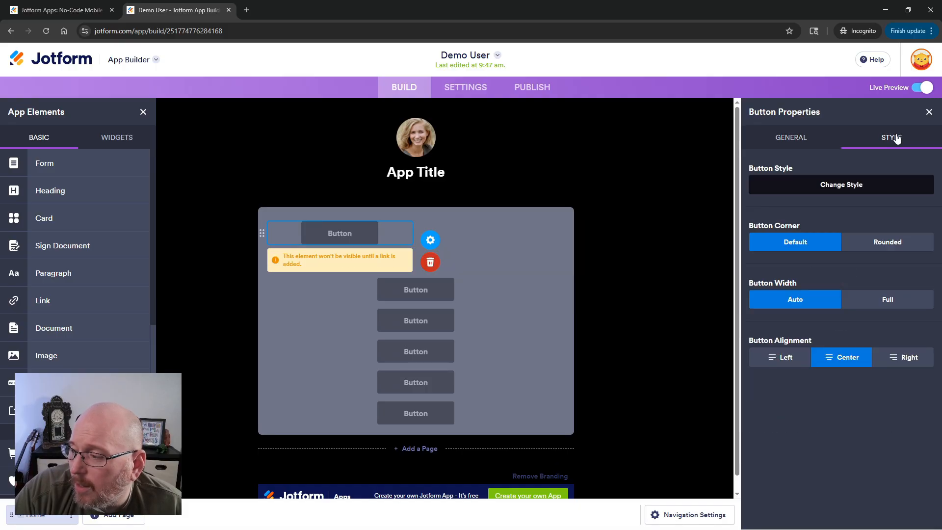
pyautogui.click(883, 242)
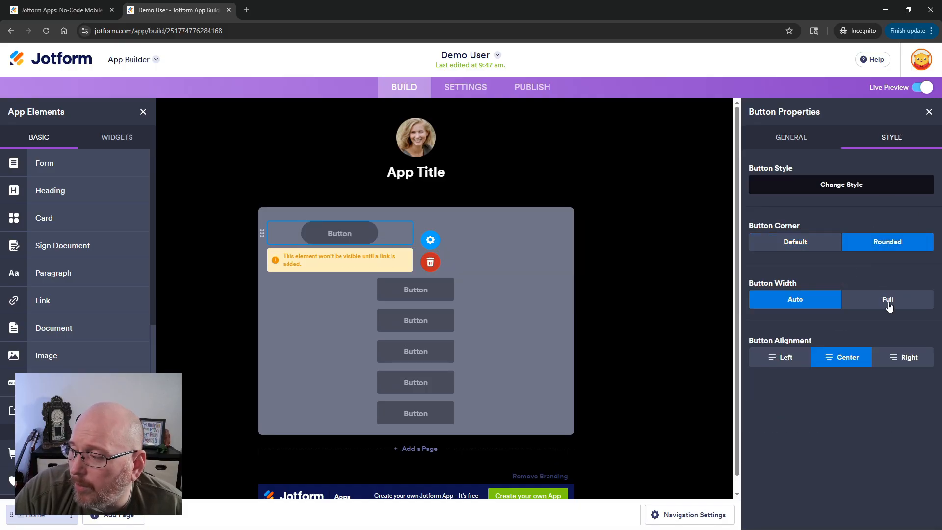
pyautogui.click(887, 299)
pyautogui.click(842, 187)
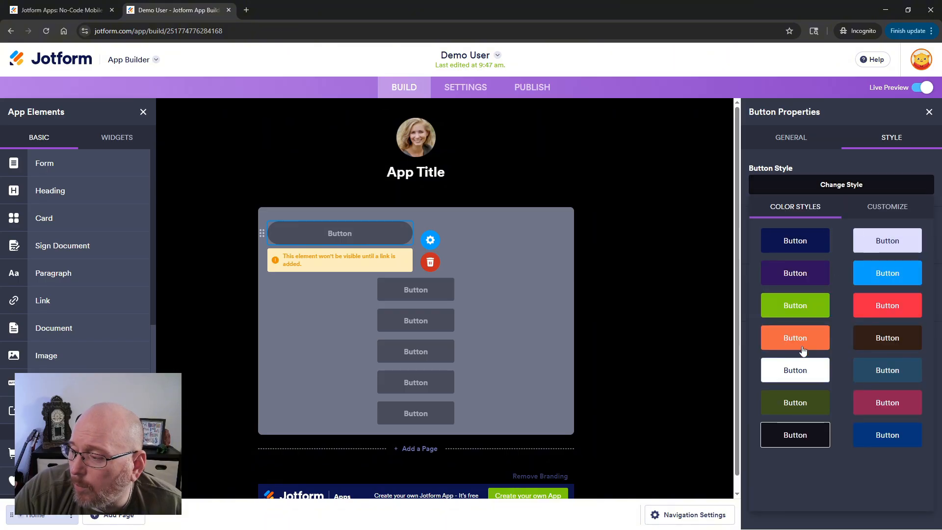
pyautogui.click(790, 375)
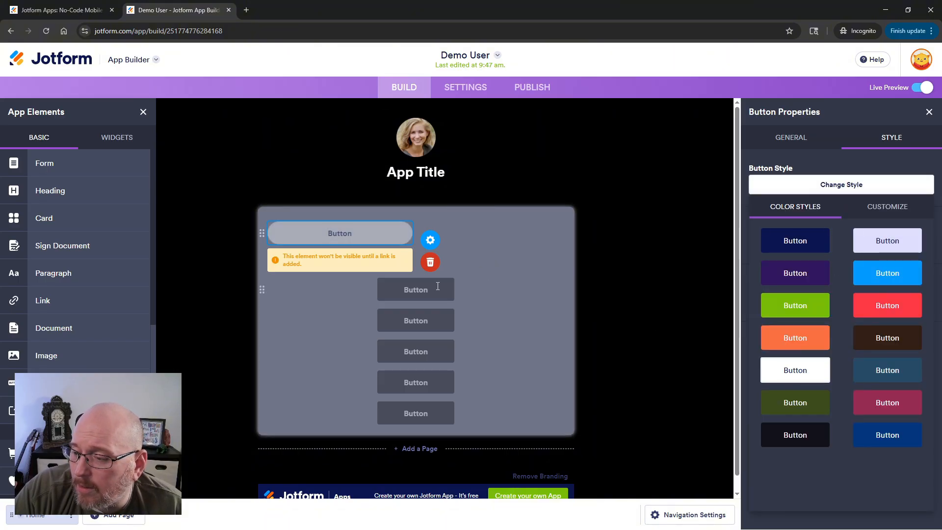
# Give the second button rounded corners and full width, and turn on its Shrink option.
pyautogui.doubleClick(459, 282)
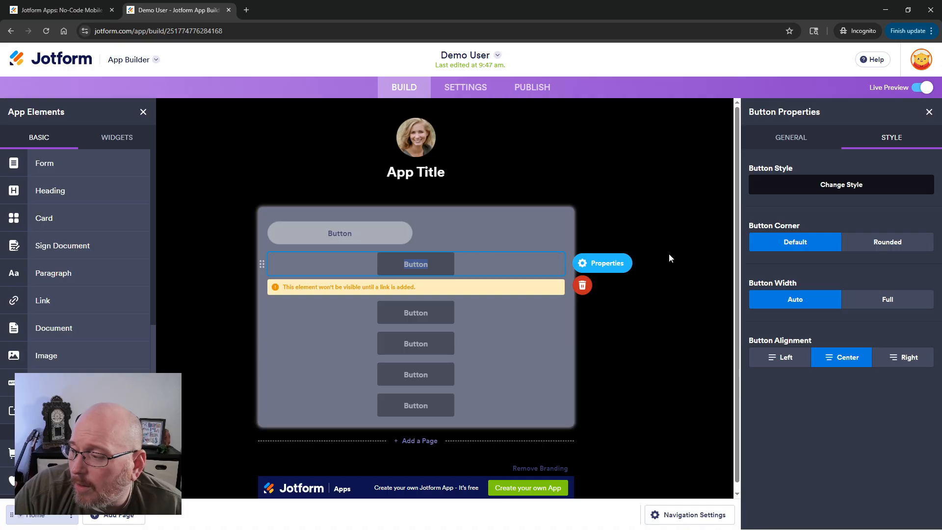
pyautogui.click(876, 245)
pyautogui.click(886, 299)
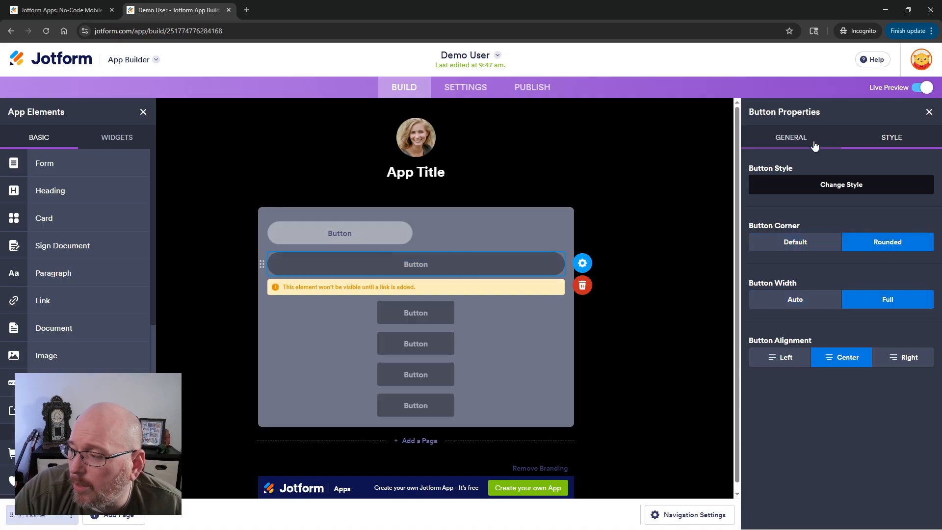
pyautogui.click(810, 140)
pyautogui.click(902, 424)
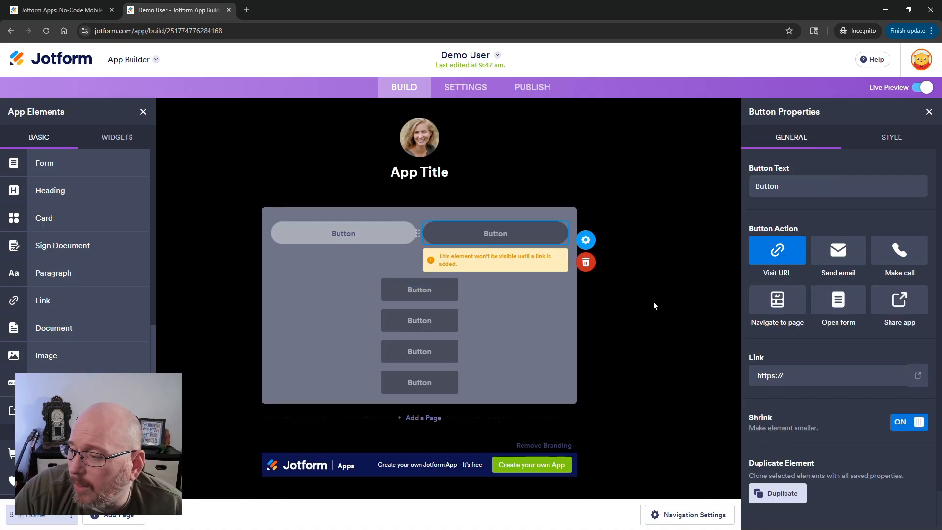
# Turn on Shrink for each of the remaining four buttons.
pyautogui.click(444, 260)
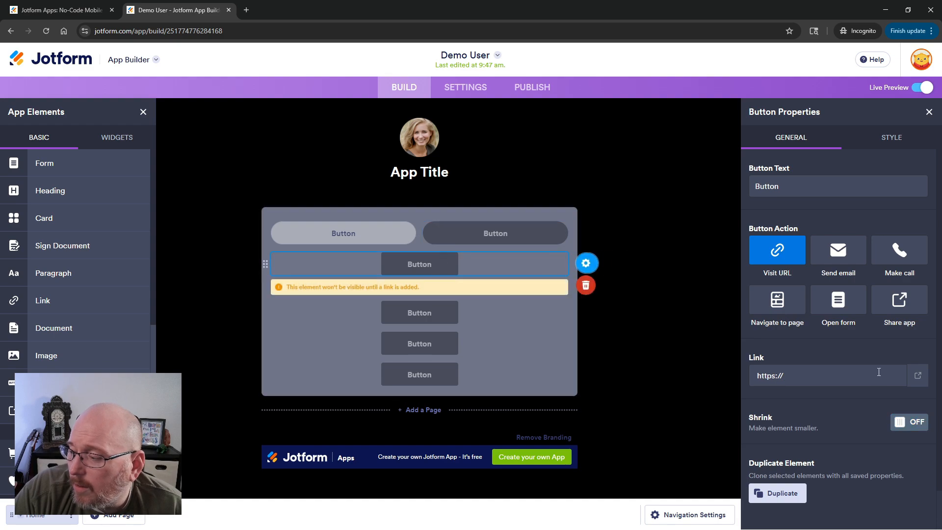
pyautogui.click(915, 422)
pyautogui.click(540, 318)
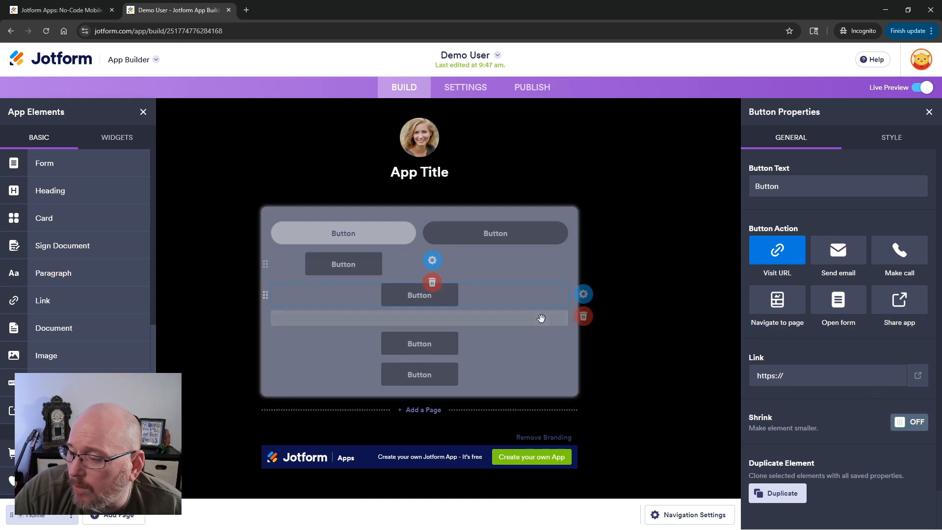
pyautogui.click(907, 423)
pyautogui.click(419, 319)
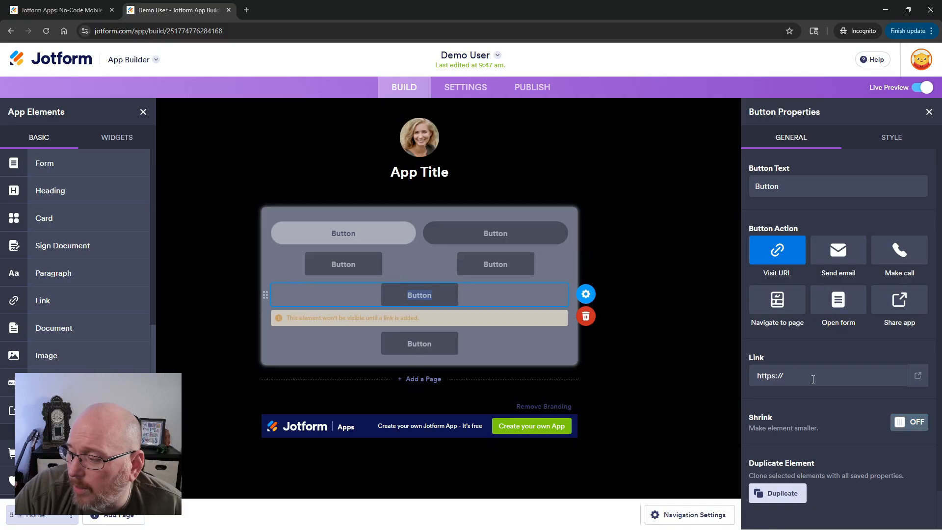
pyautogui.click(915, 422)
pyautogui.click(445, 358)
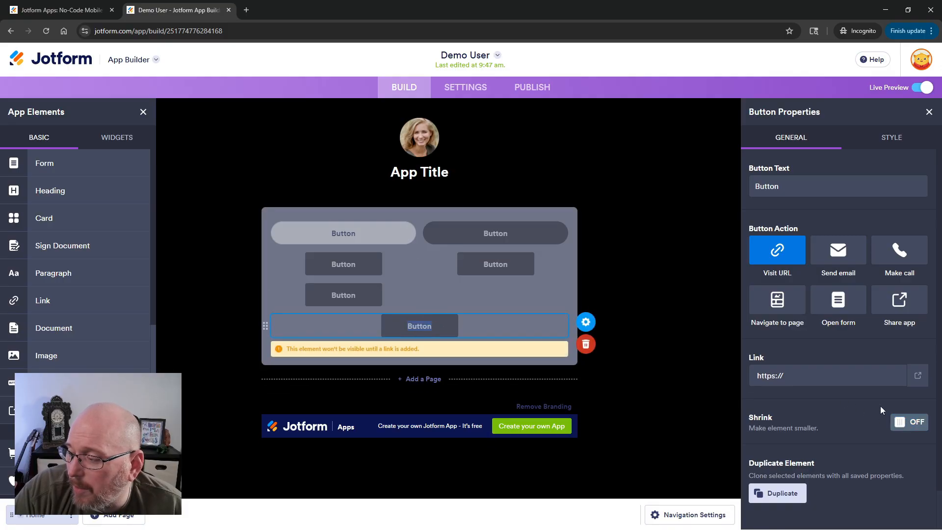
pyautogui.click(909, 422)
# Style the third button with rounded corners, full width and the white colour style.
pyautogui.doubleClick(345, 264)
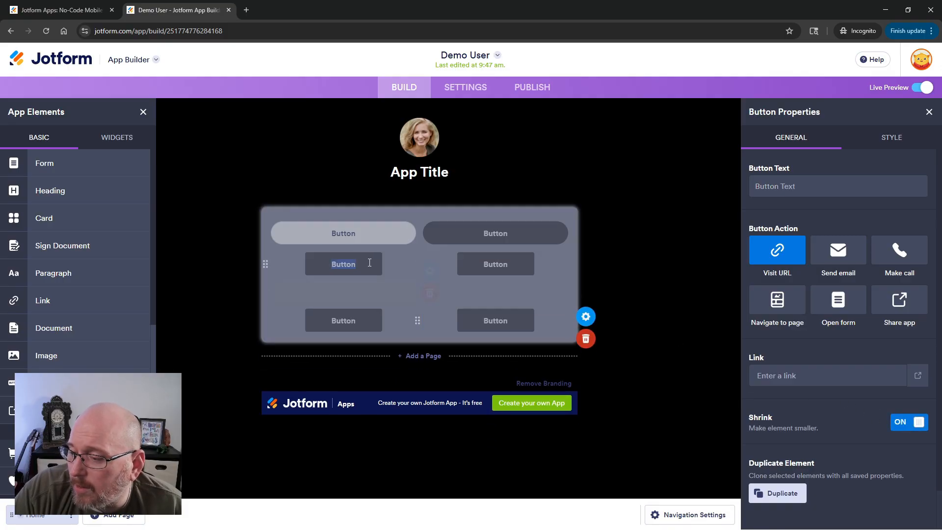
pyautogui.click(892, 138)
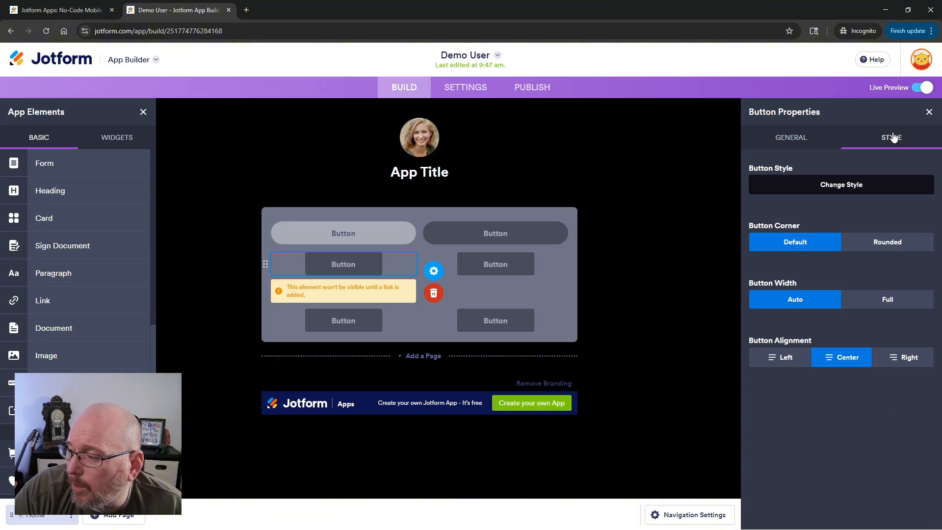
pyautogui.click(871, 246)
pyautogui.click(879, 300)
pyautogui.click(841, 185)
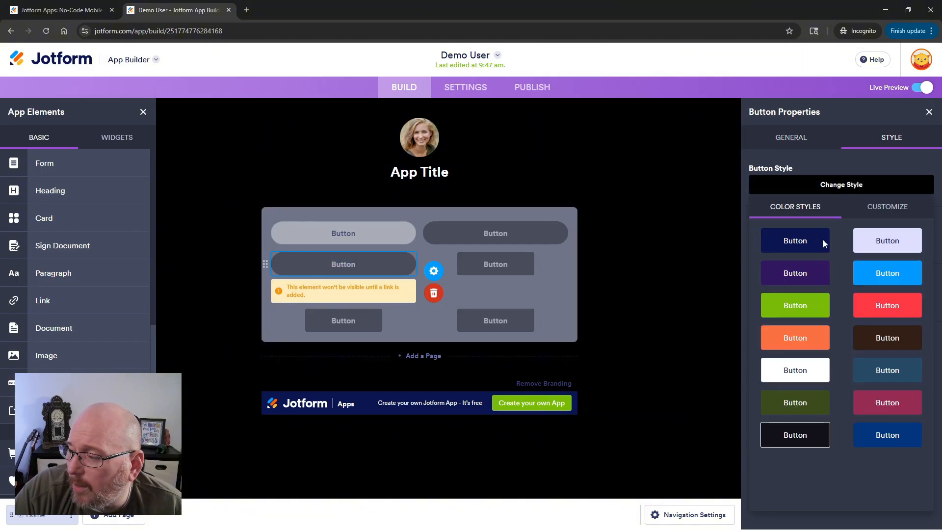
pyautogui.click(794, 369)
# Style the fourth button with rounded corners, full width and the white colour style.
pyautogui.doubleClick(495, 264)
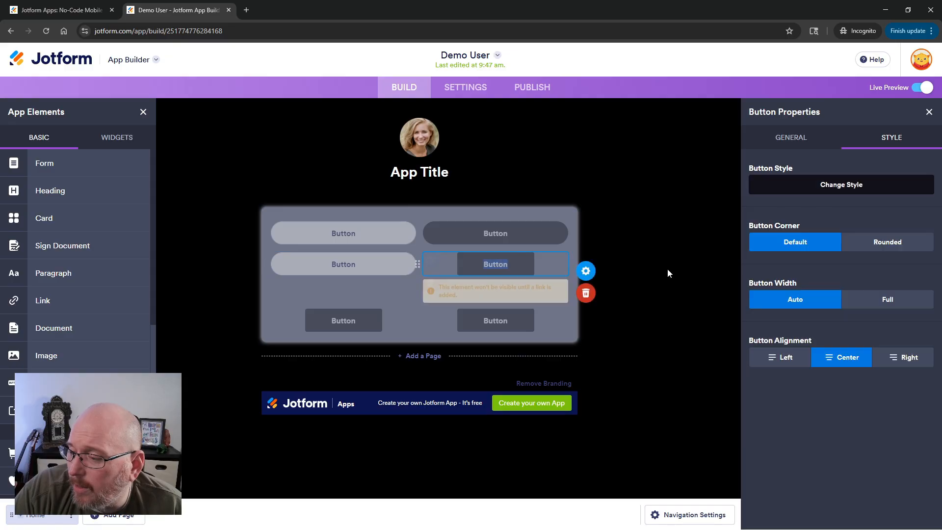
pyautogui.click(865, 244)
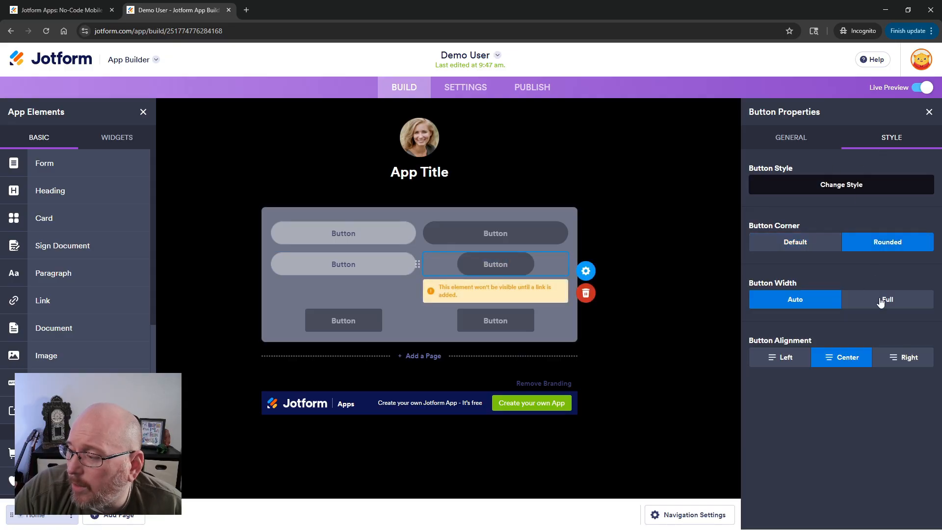
pyautogui.click(883, 300)
pyautogui.click(821, 186)
pyautogui.click(795, 370)
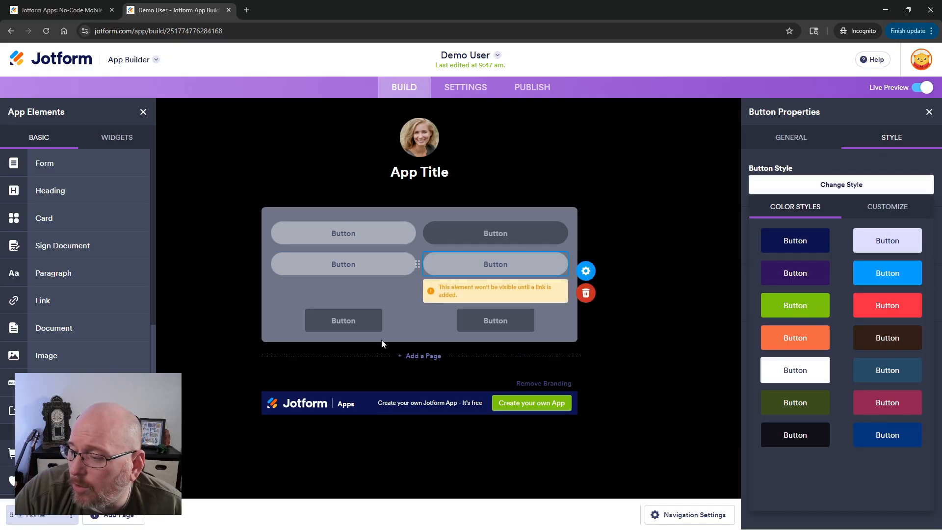
# Style the fifth button with rounded corners, full width and the white colour style.
pyautogui.doubleClick(343, 320)
pyautogui.click(874, 242)
pyautogui.click(883, 300)
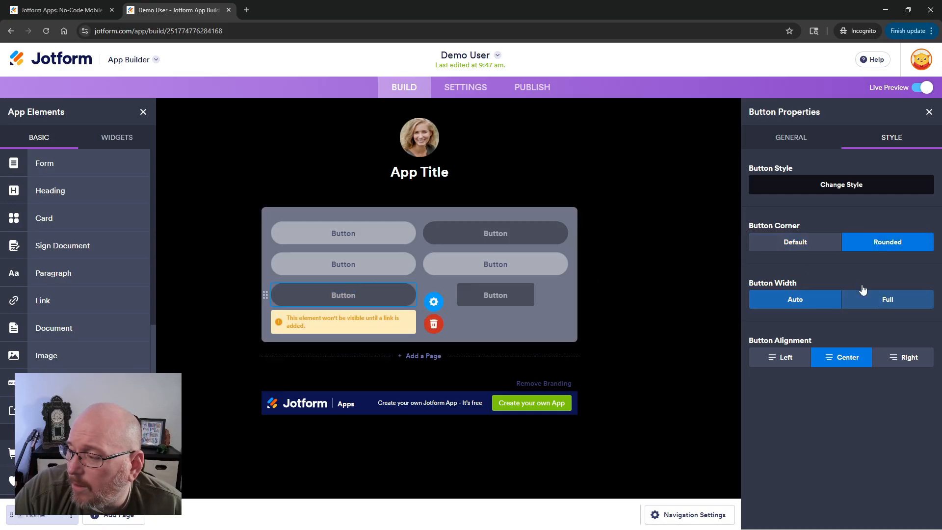
pyautogui.click(834, 185)
pyautogui.click(795, 370)
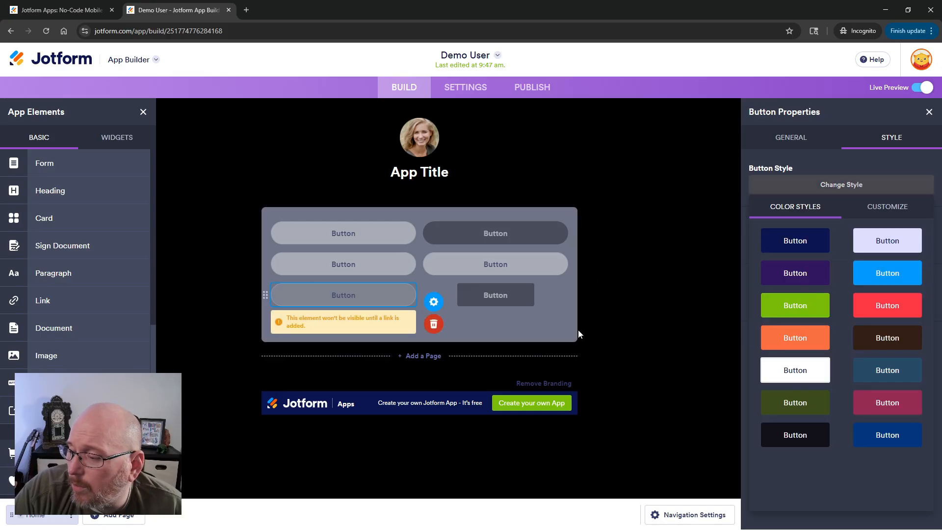
# Style the sixth button with rounded corners, full width and the white colour style.
pyautogui.doubleClick(498, 297)
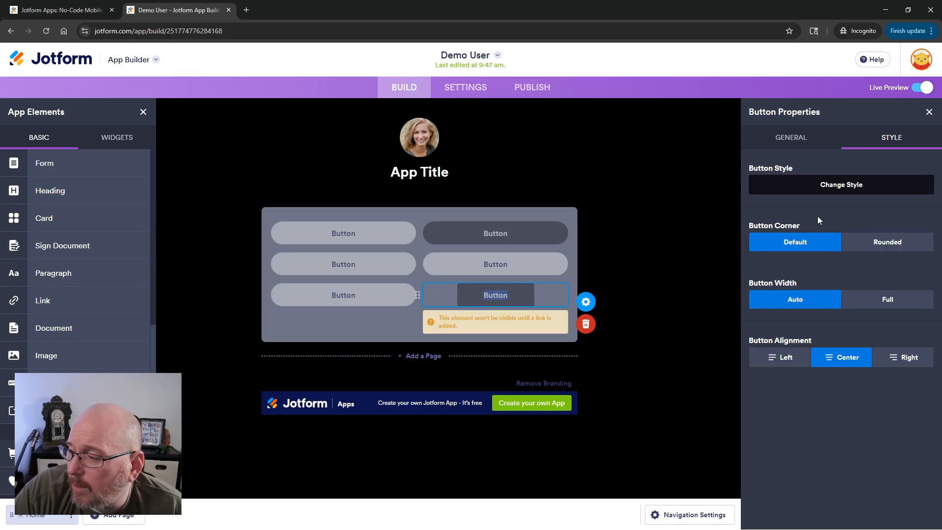
pyautogui.click(879, 243)
pyautogui.click(885, 301)
pyautogui.click(799, 186)
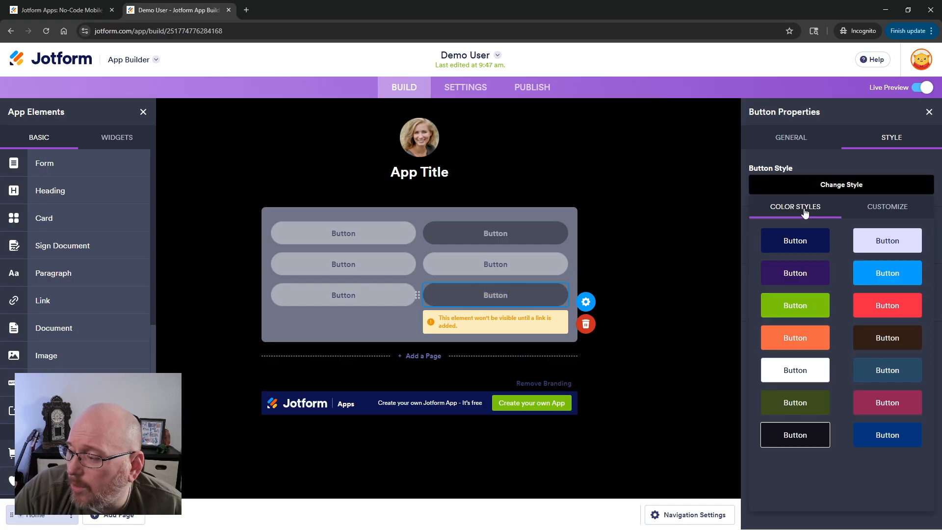
pyautogui.click(796, 370)
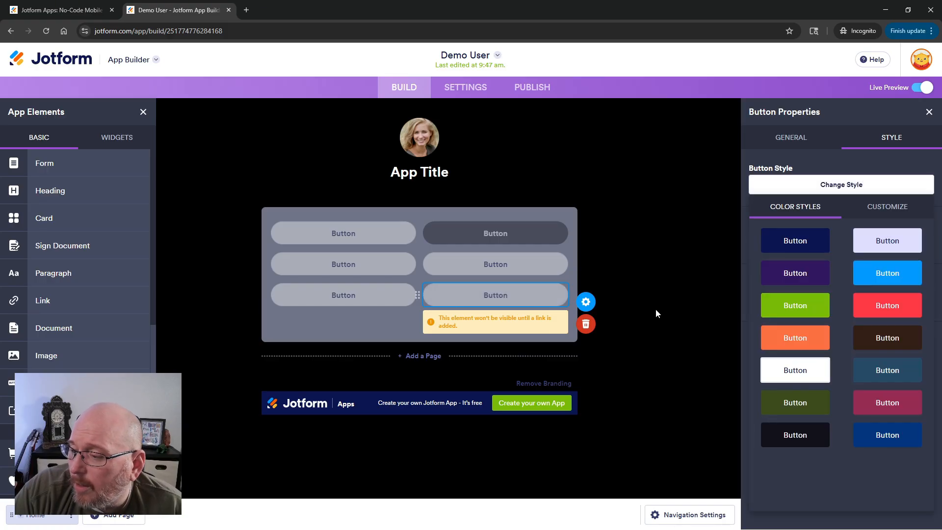
# Apply the white colour style to the second button.
pyautogui.doubleClick(495, 233)
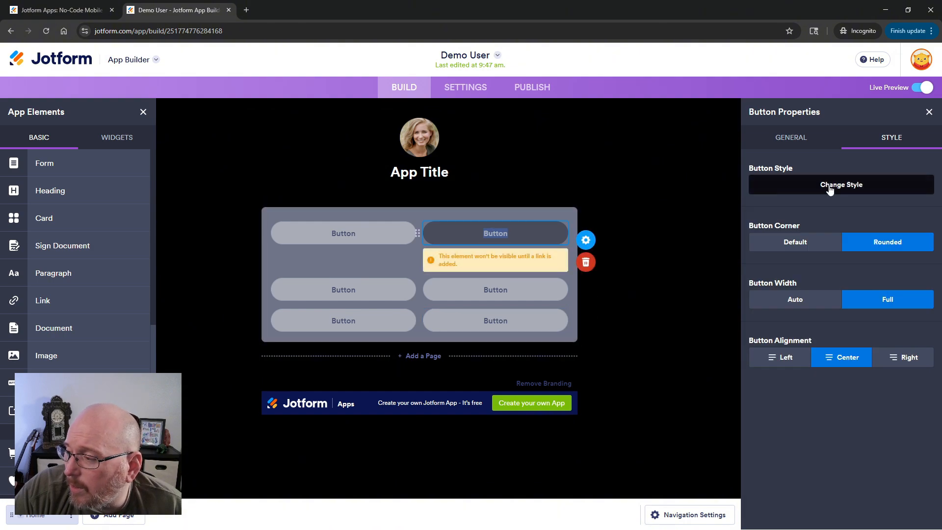
pyautogui.click(830, 186)
pyautogui.click(790, 367)
pyautogui.click(652, 276)
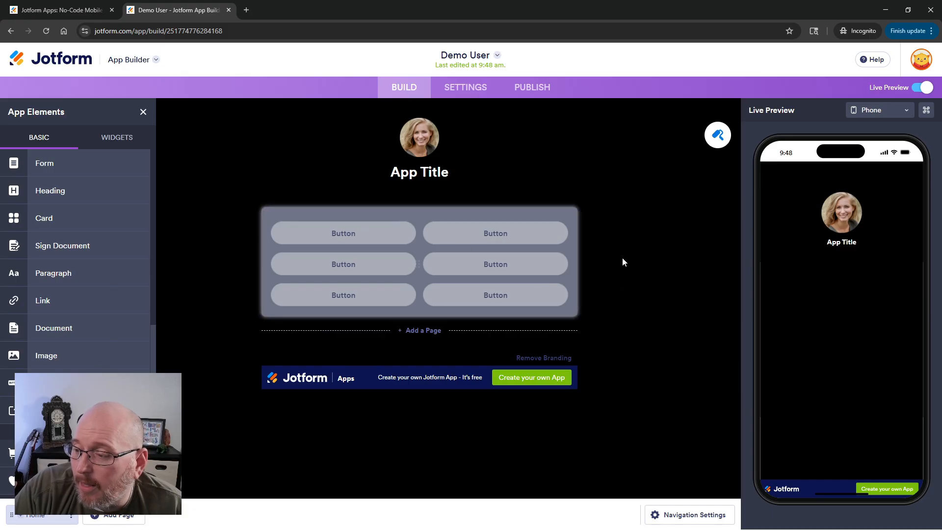
pyautogui.click(369, 231)
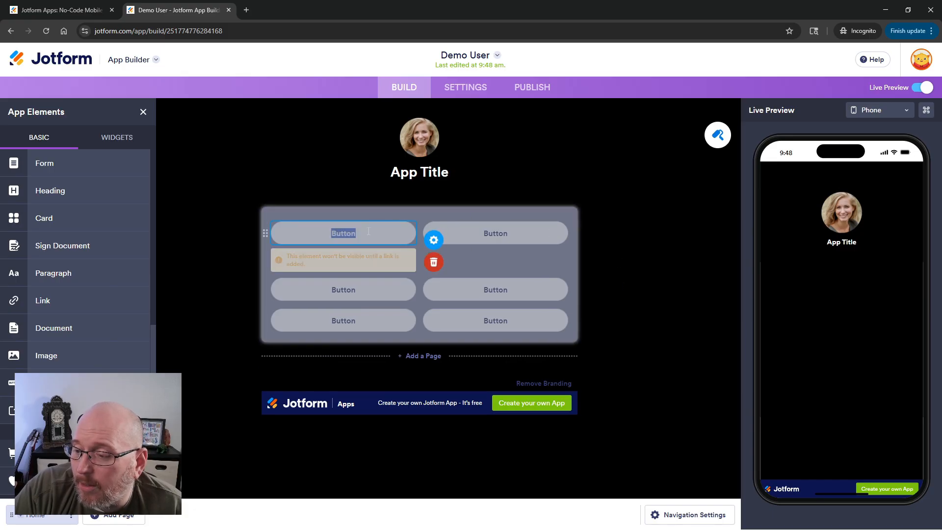
pyautogui.click(570, 214)
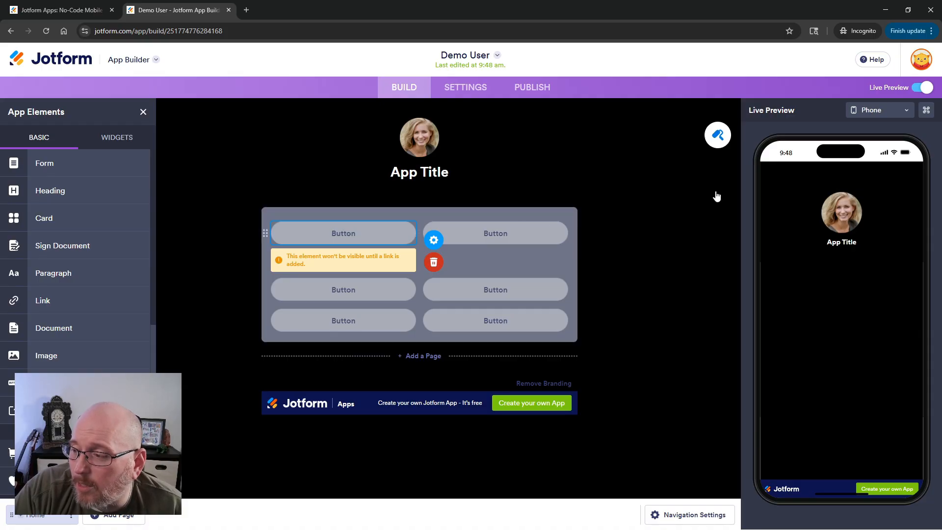
pyautogui.click(711, 169)
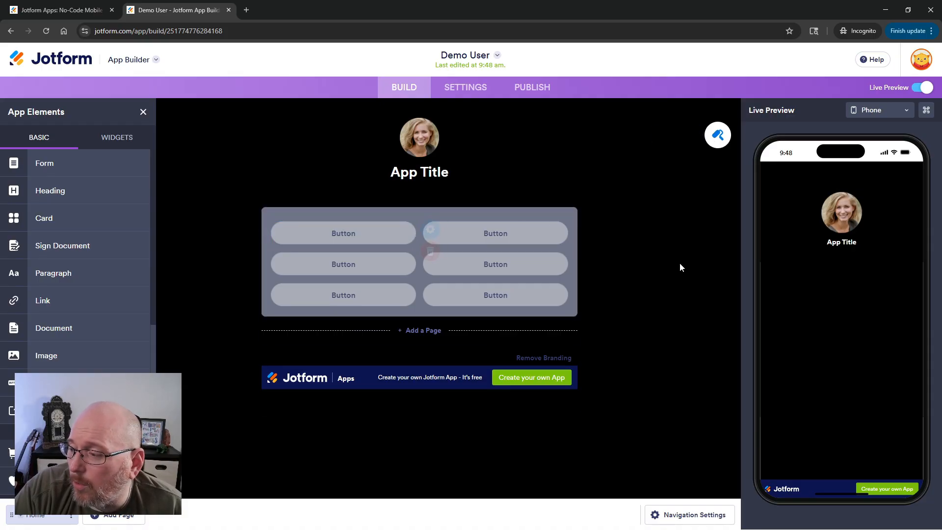
# Set the app's list background colour to black (#000000) in the App Designer.
pyautogui.click(717, 134)
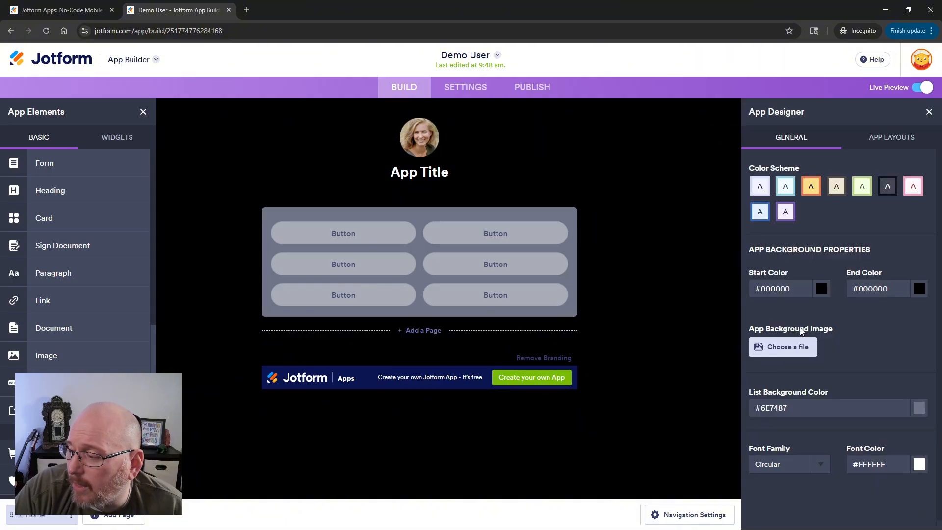
pyautogui.moveTo(752, 396); pyautogui.dragTo(834, 396)
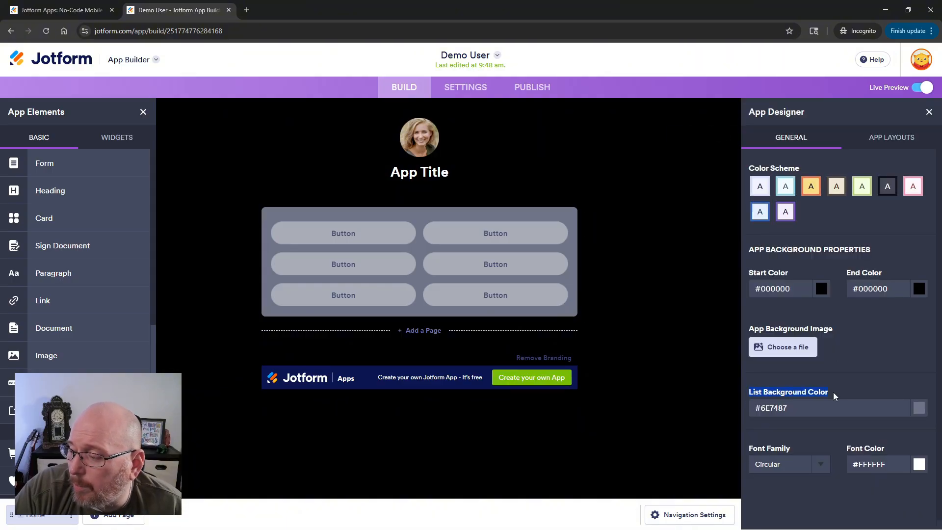
pyautogui.click(918, 409)
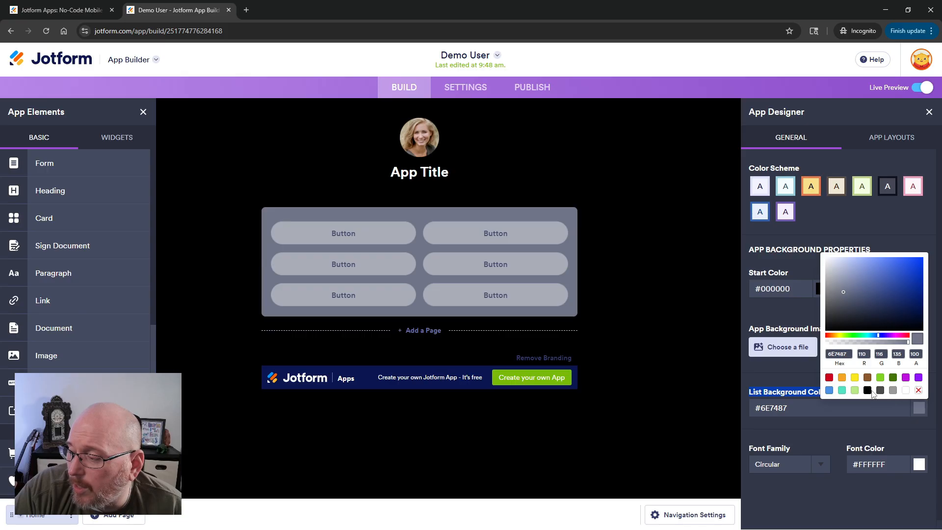
pyautogui.click(867, 391)
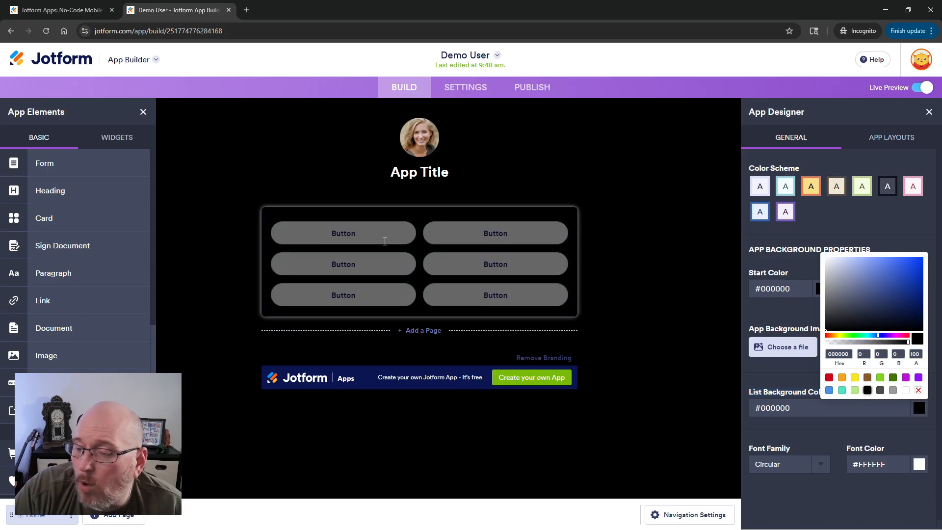
pyautogui.click(611, 259)
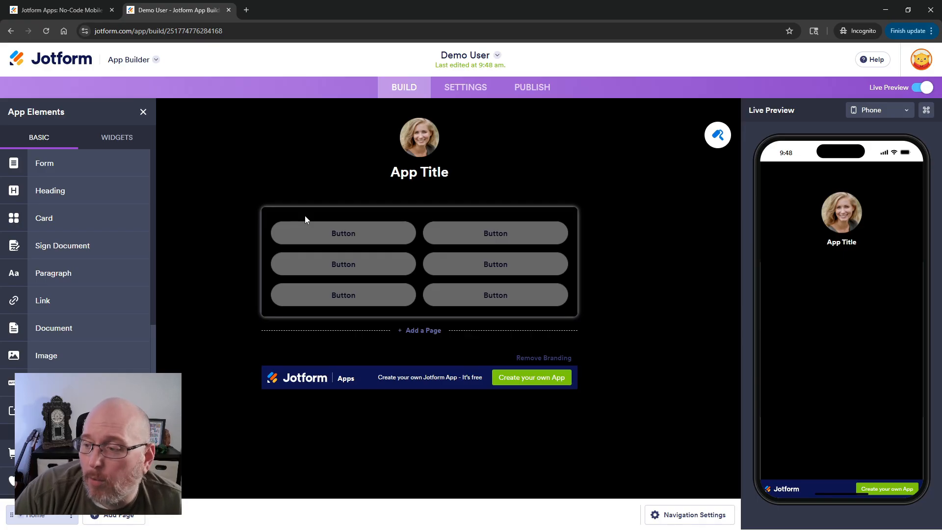
# Enlarge the header logo using the logo size slider.
pyautogui.click(422, 155)
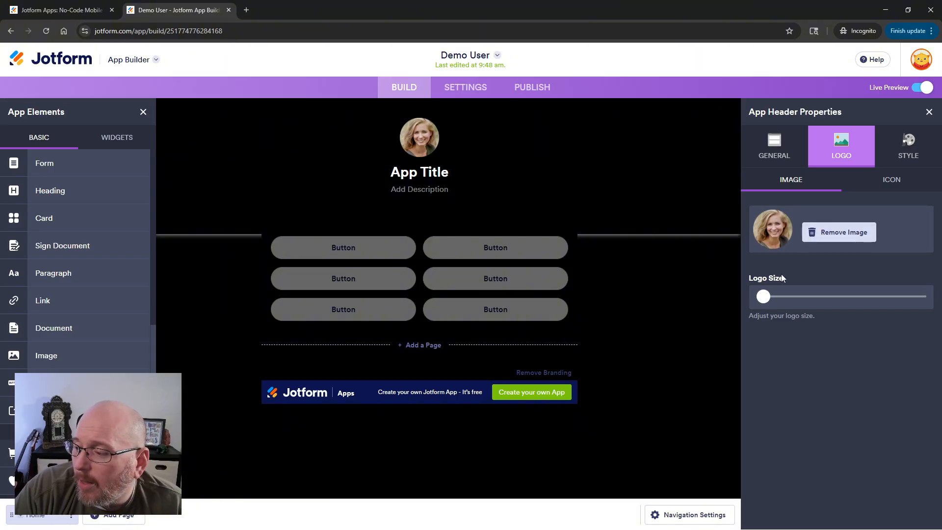
pyautogui.moveTo(766, 299); pyautogui.dragTo(805, 299)
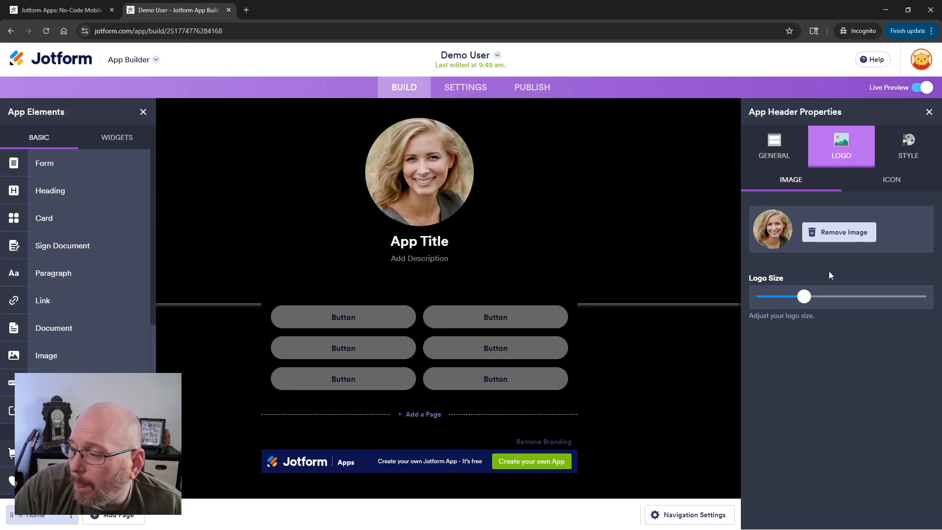
# Set the app header title to Demo User.
pyautogui.click(774, 143)
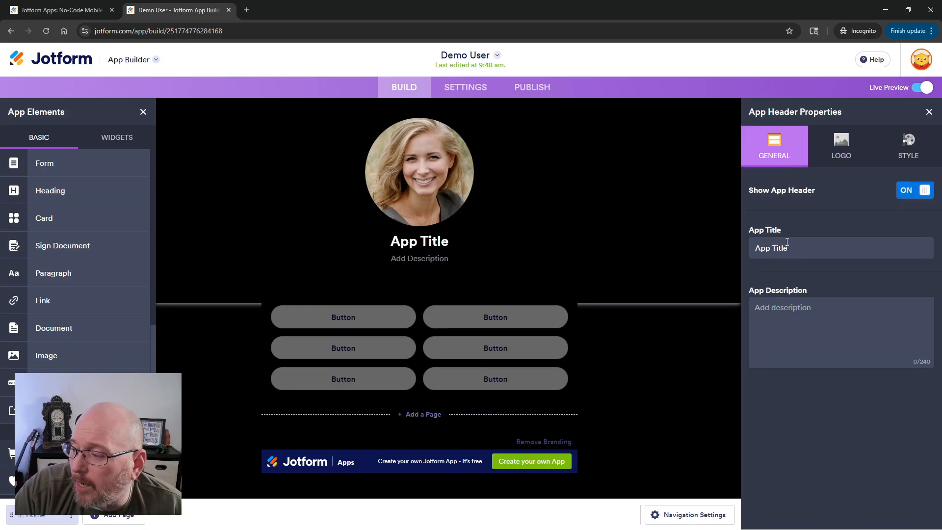
pyautogui.moveTo(786, 242); pyautogui.dragTo(728, 252)
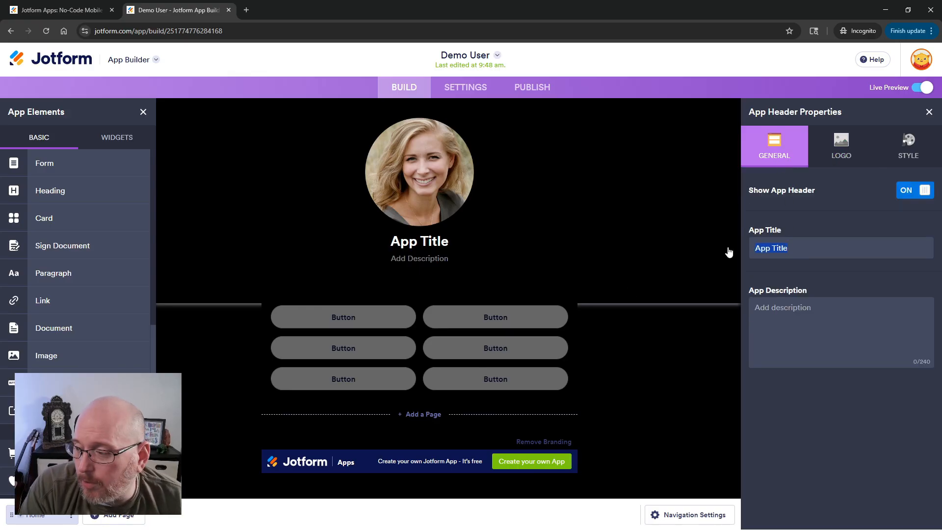
pyautogui.write('Demo User')
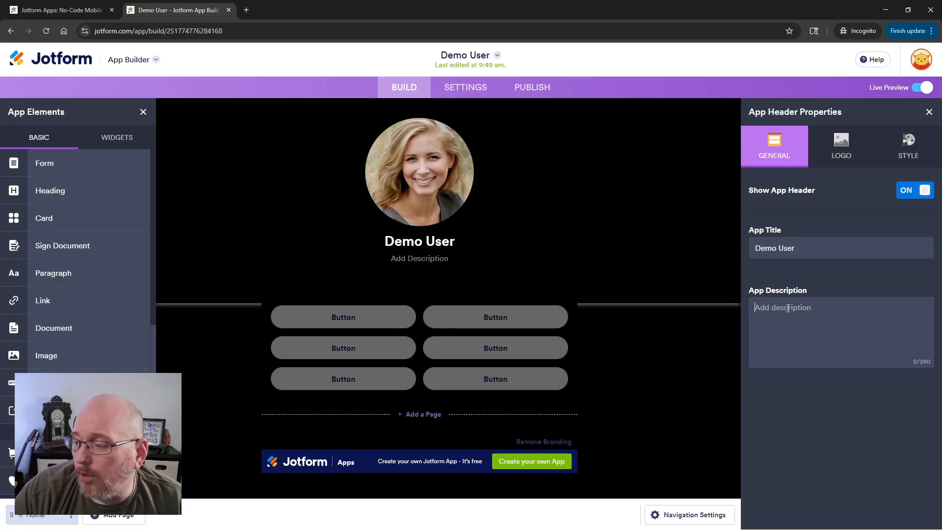
pyautogui.write('I')
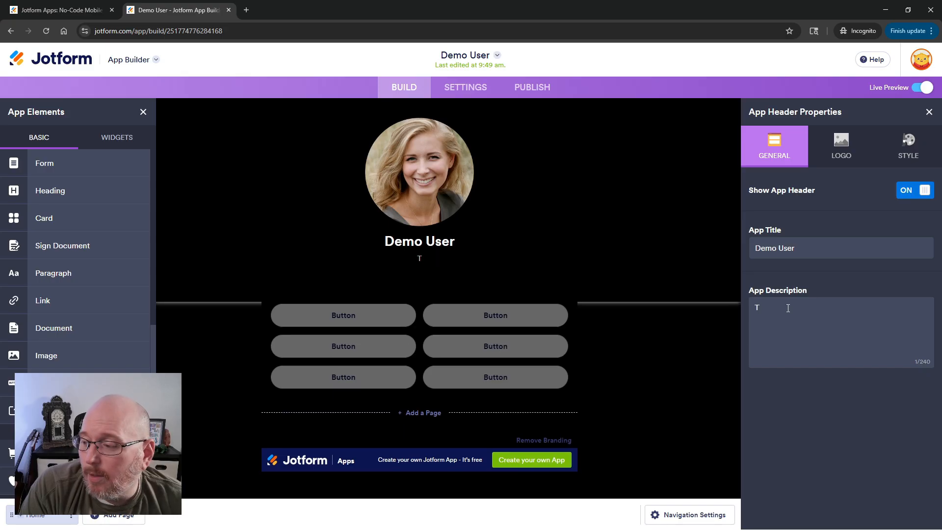
pyautogui.press('BackSpace')
pyautogui.write('Osne')
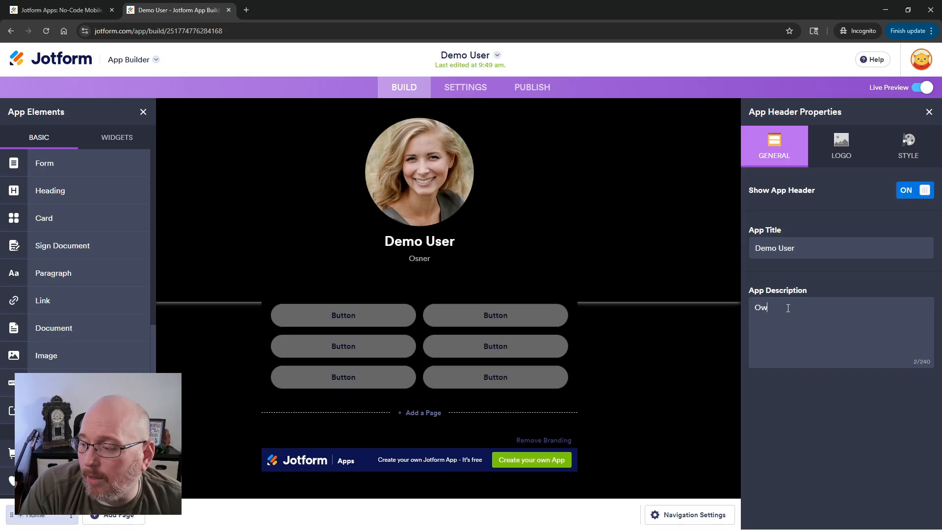
pyautogui.write('n')
pyautogui.press('BackSpace')
pyautogui.press('BackSpace')
pyautogui.press('BackSpace')
pyautogui.write('Re')
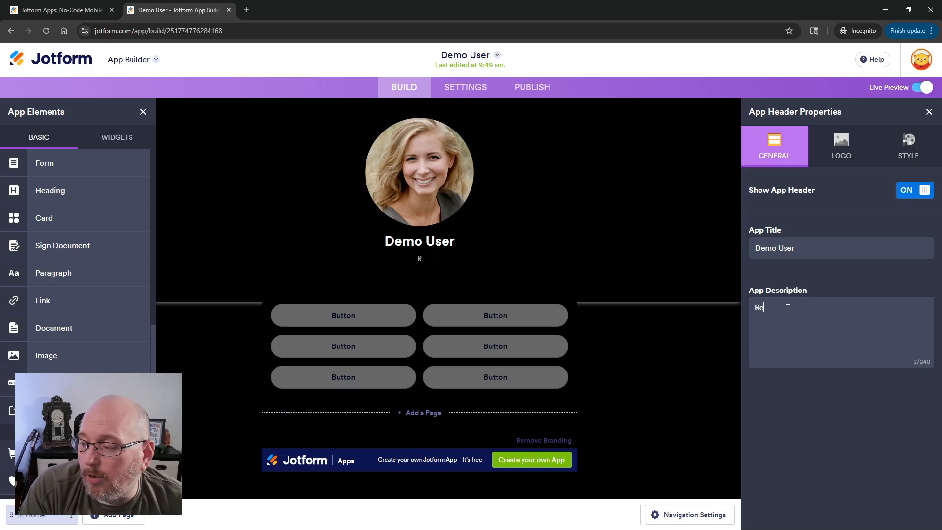
pyautogui.write('altr')
pyautogui.press('BackSpace')
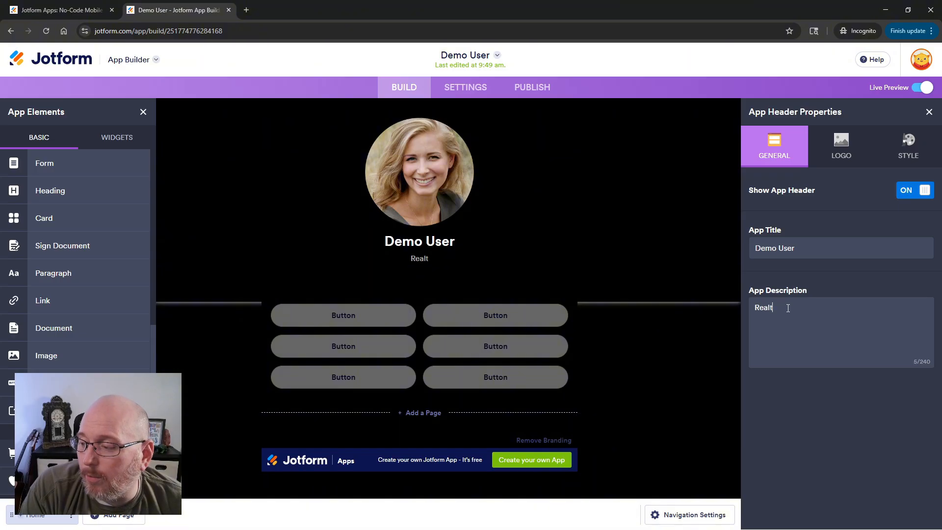
pyautogui.press('BackSpace')
pyautogui.press('BackSpace')
pyautogui.write('topr')
pyautogui.press('BackSpace')
pyautogui.press('BackSpace')
pyautogui.write('r')
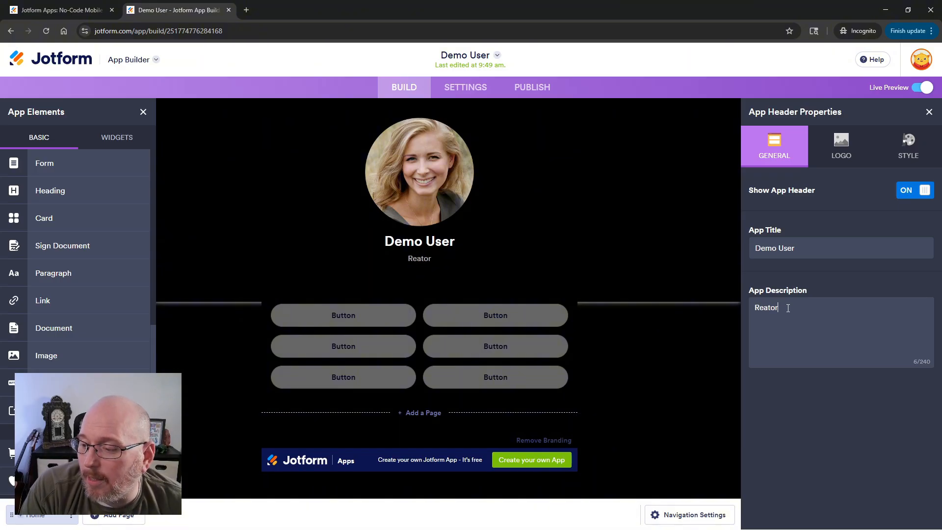
pyautogui.press('BackSpace')
pyautogui.press('BackSpace')
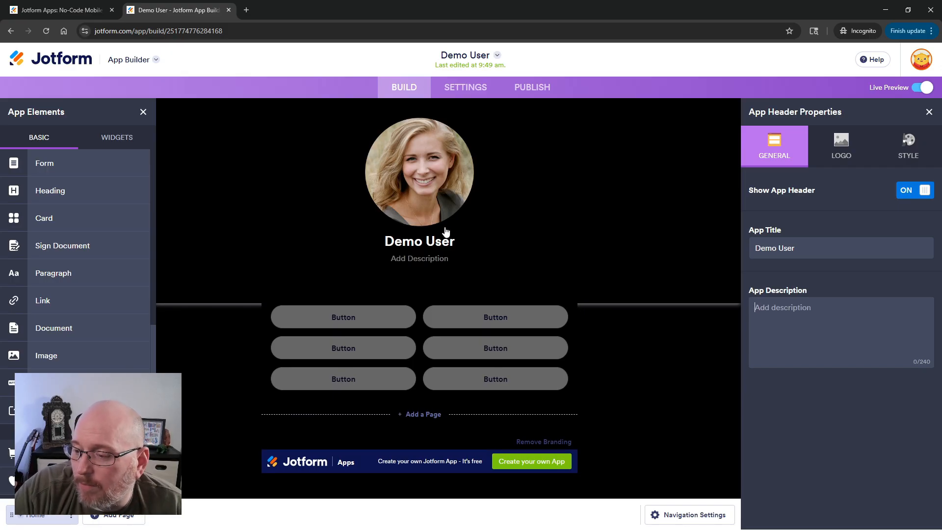
# Make the first button call a phone number, entering the number, and set its text to Call.
pyautogui.click(638, 371)
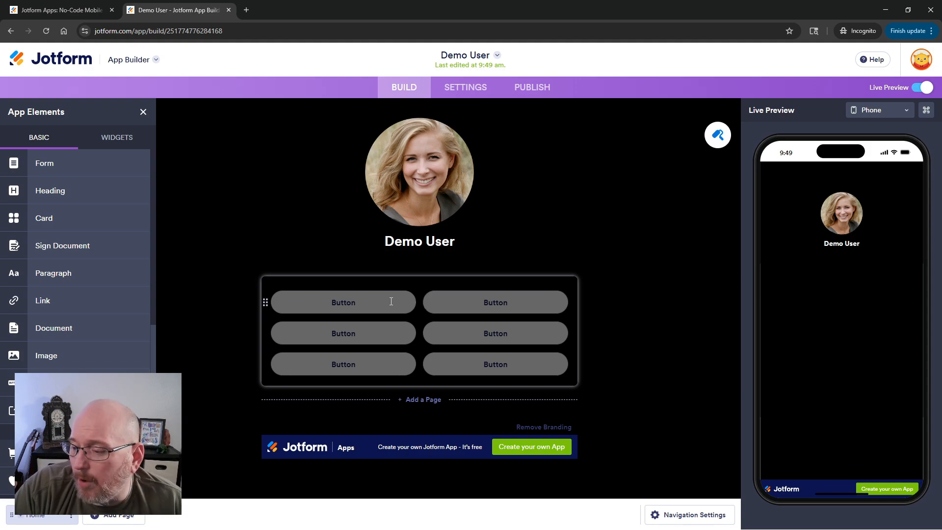
pyautogui.click(406, 301)
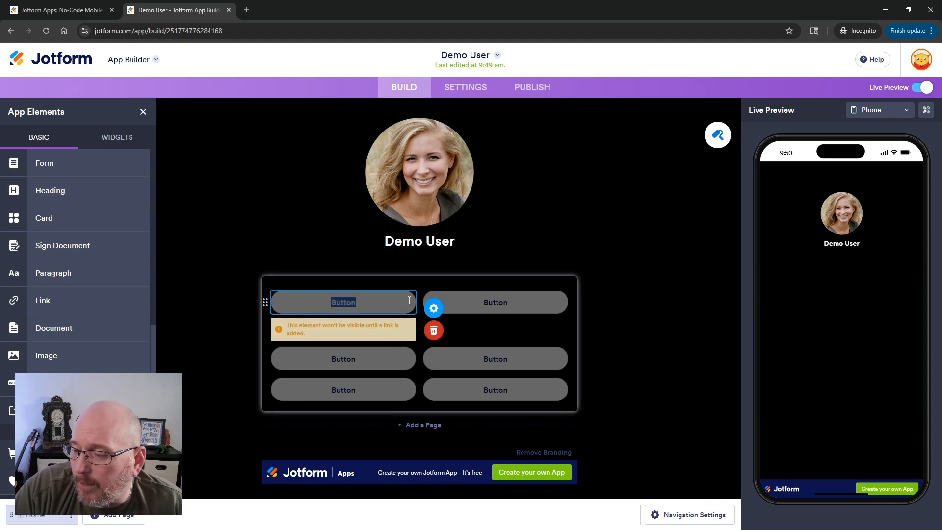
pyautogui.click(441, 309)
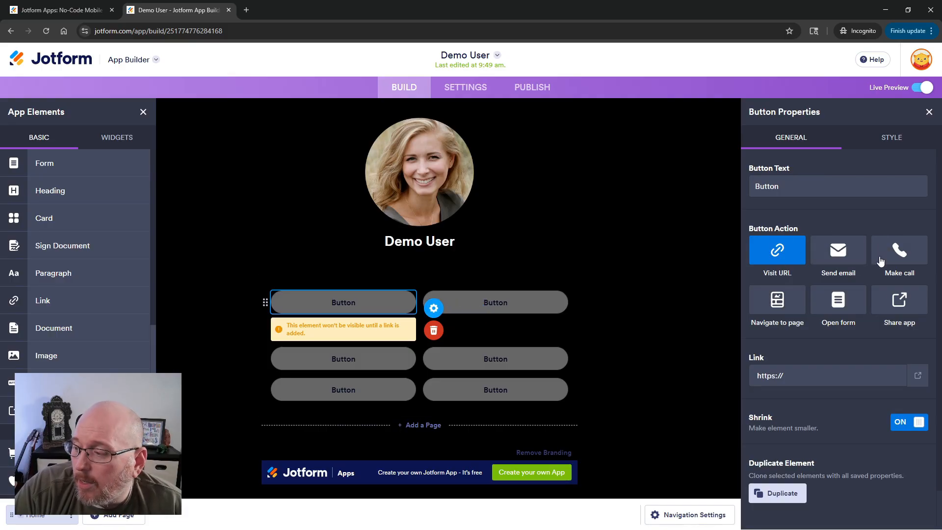
pyautogui.click(900, 251)
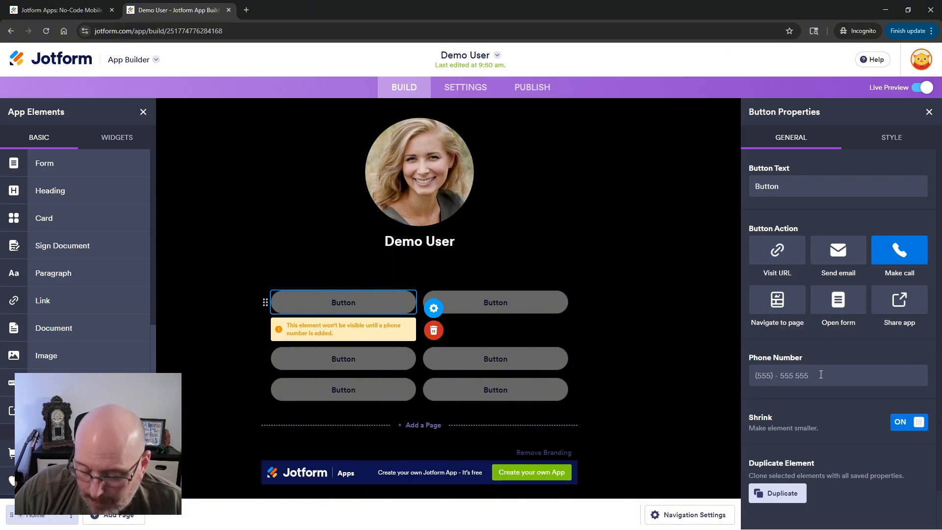
pyautogui.write('+19876543210')
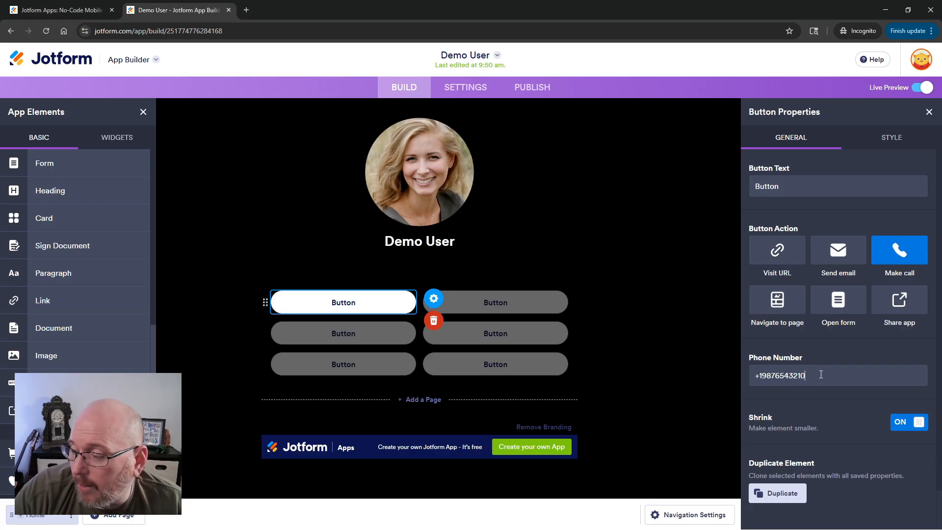
pyautogui.moveTo(820, 375); pyautogui.dragTo(757, 379)
pyautogui.hotkey('ctrl', 'c')
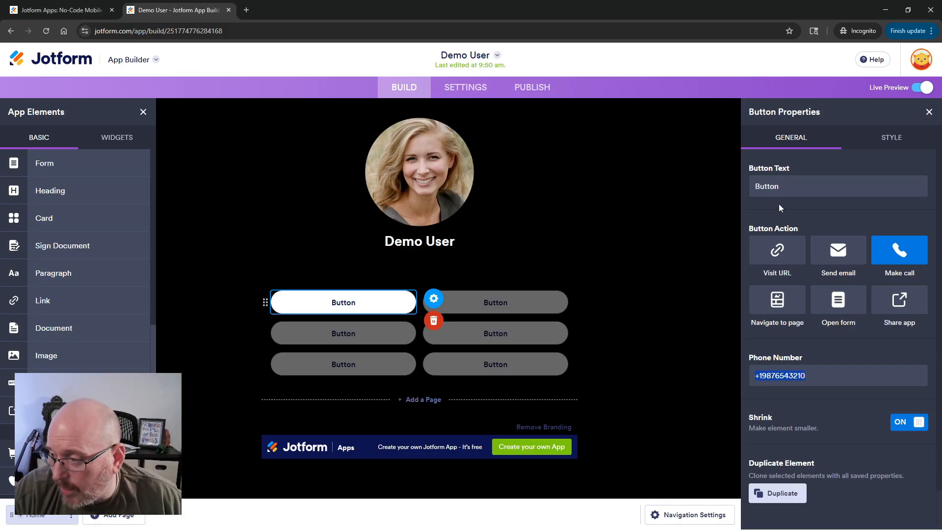
pyautogui.click(770, 185)
pyautogui.write('Call')
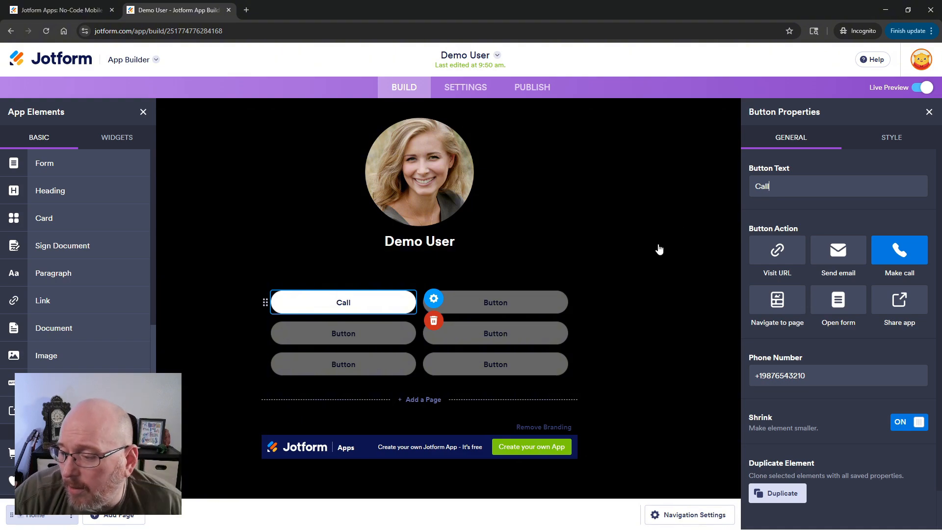
# Link the second button to an SMS to the phone number using an sms: link and set its text to Text.
pyautogui.click(542, 299)
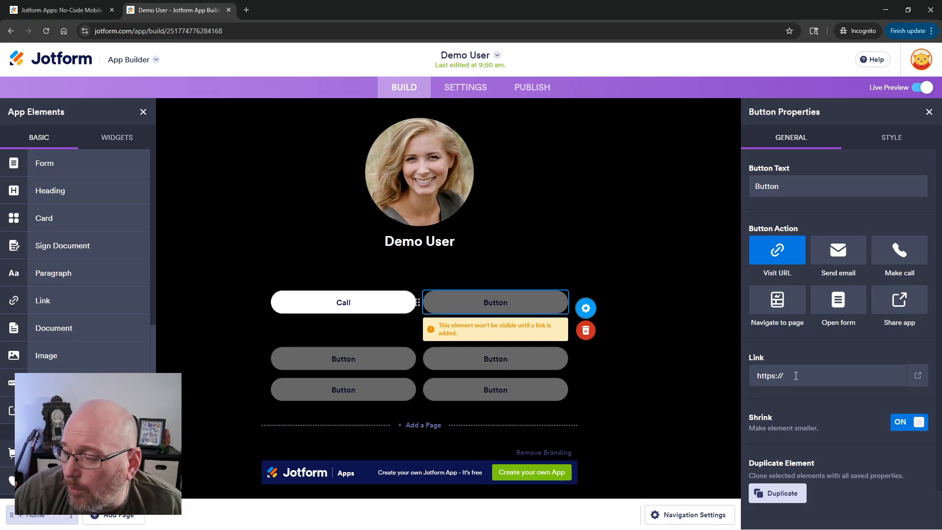
pyautogui.moveTo(796, 376); pyautogui.dragTo(738, 379)
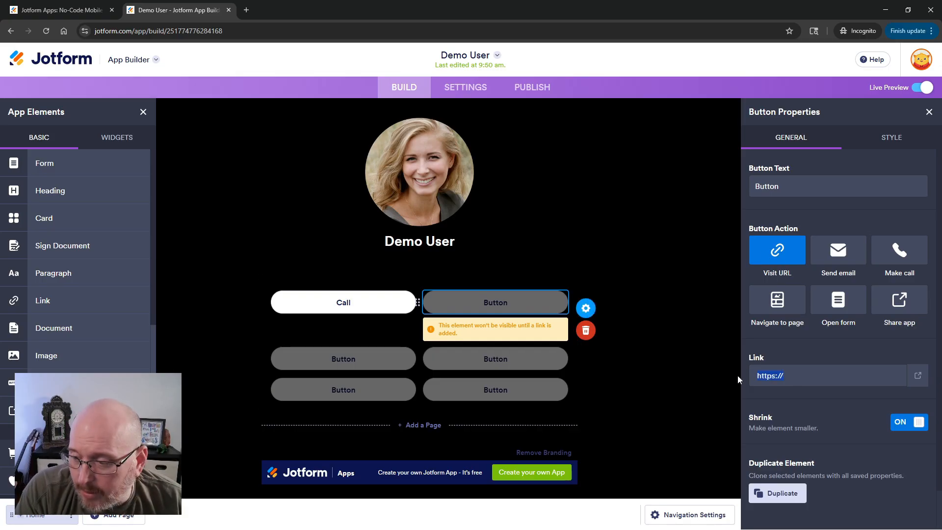
pyautogui.write('sms')
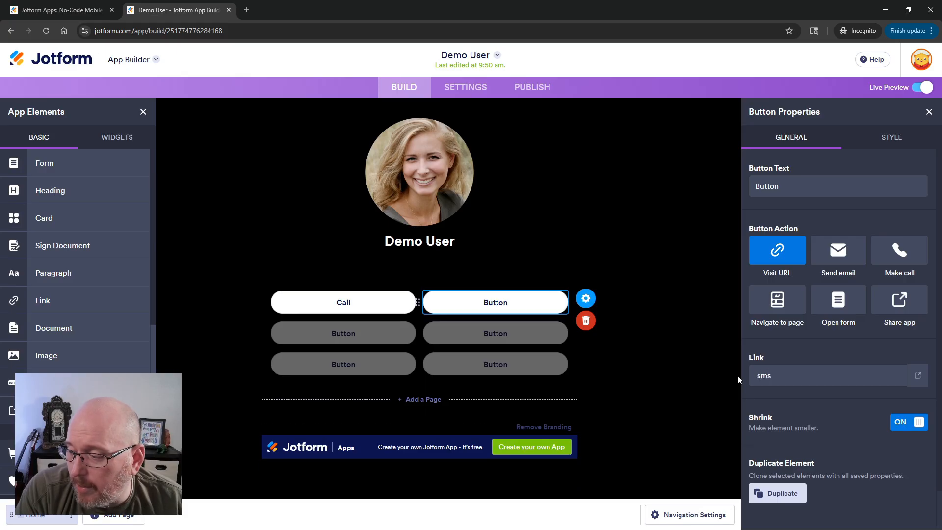
pyautogui.write(':')
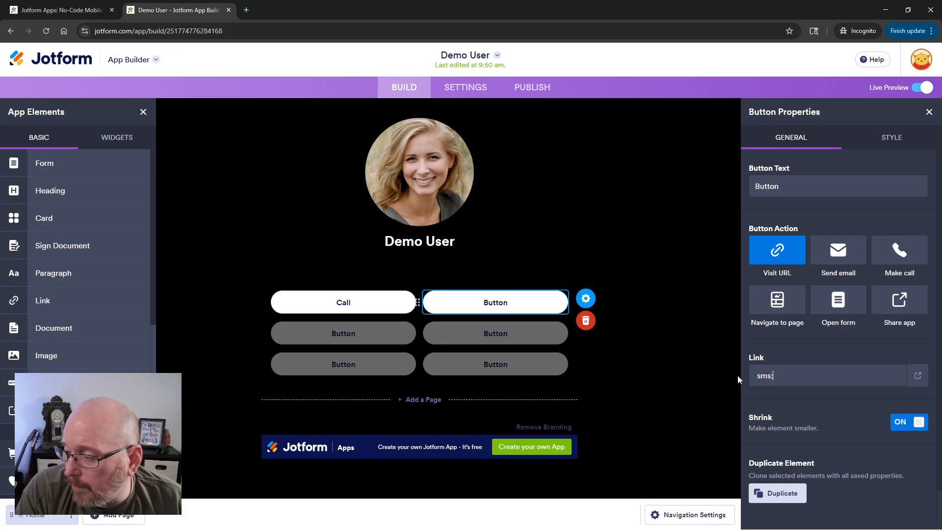
pyautogui.hotkey('ctrl', 'v')
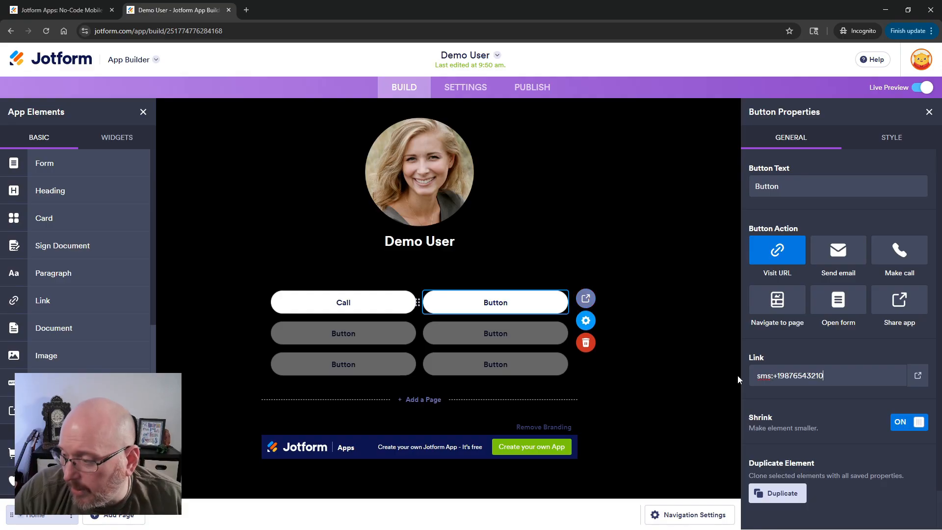
pyautogui.doubleClick(792, 190)
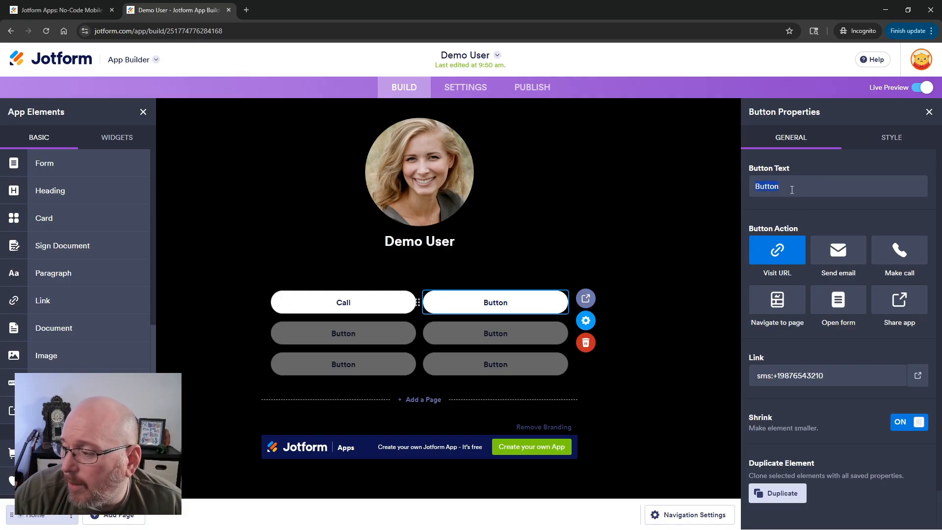
pyautogui.write('Text')
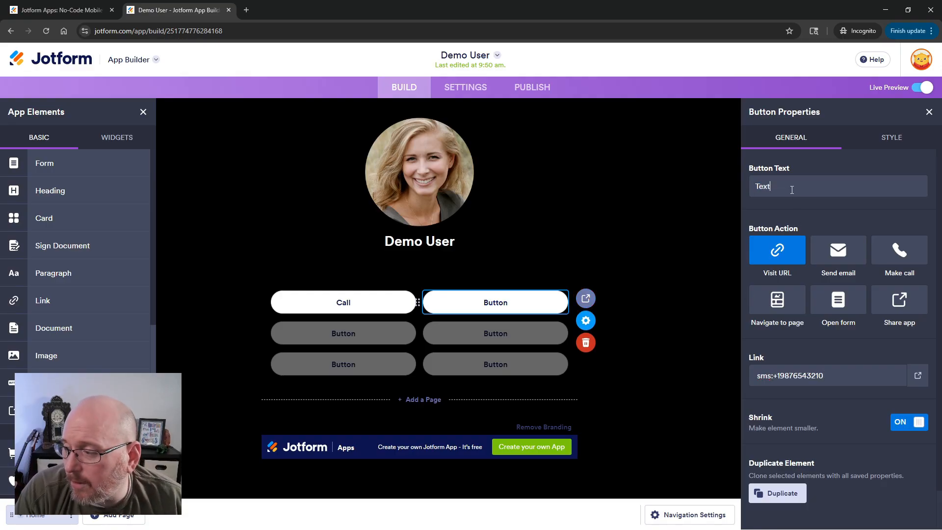
pyautogui.click(633, 263)
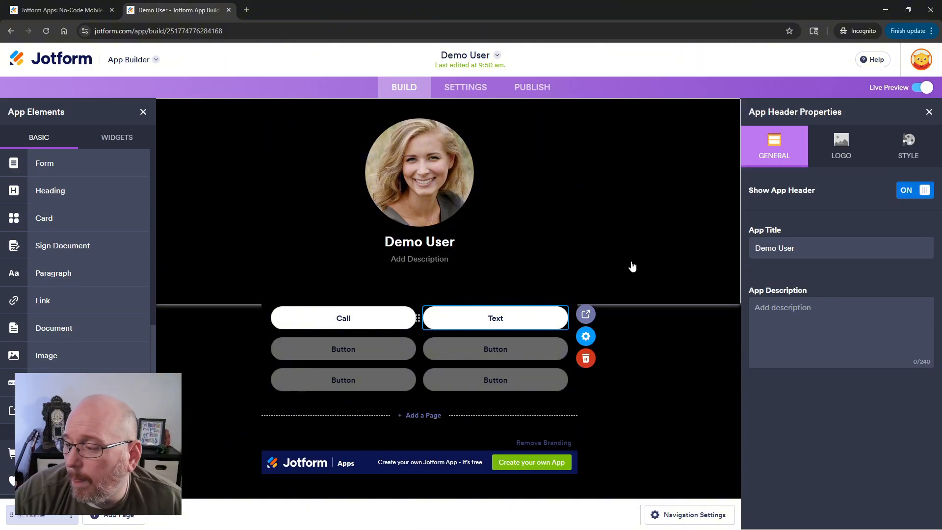
# Set the third button's action to send an email to the recipient address and set its text to Email.
pyautogui.click(655, 328)
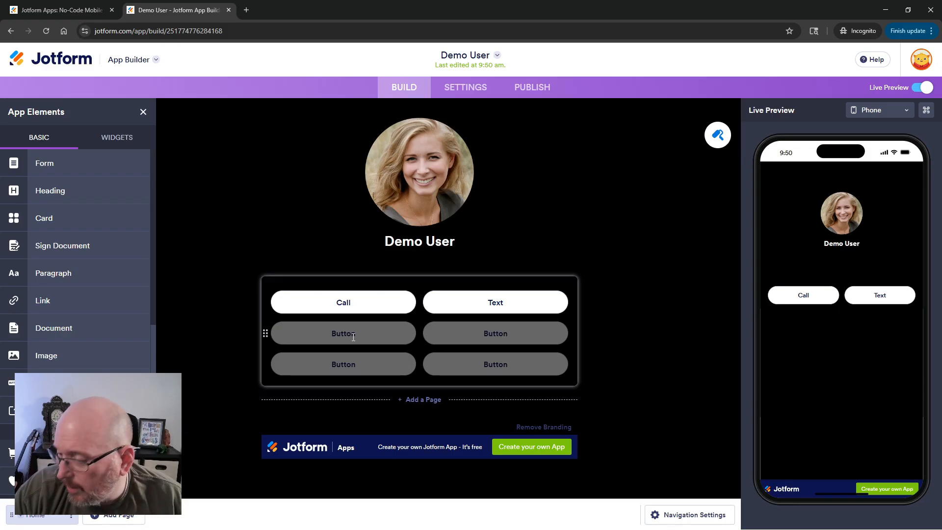
pyautogui.click(354, 337)
pyautogui.click(435, 332)
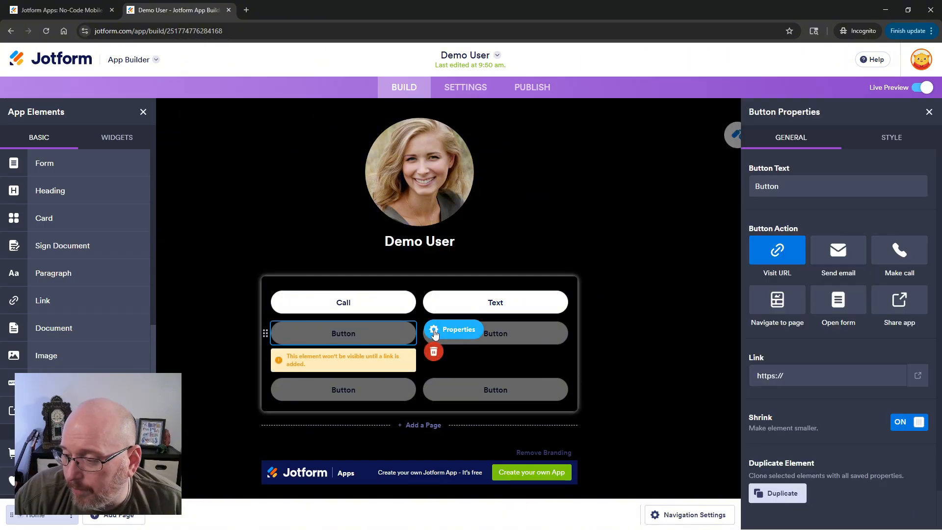
pyautogui.click(838, 251)
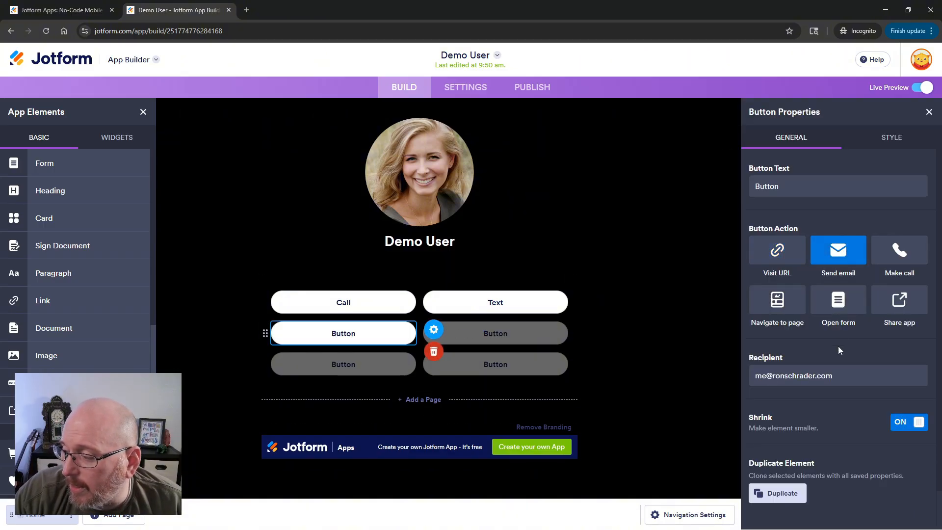
pyautogui.tripleClick(792, 376)
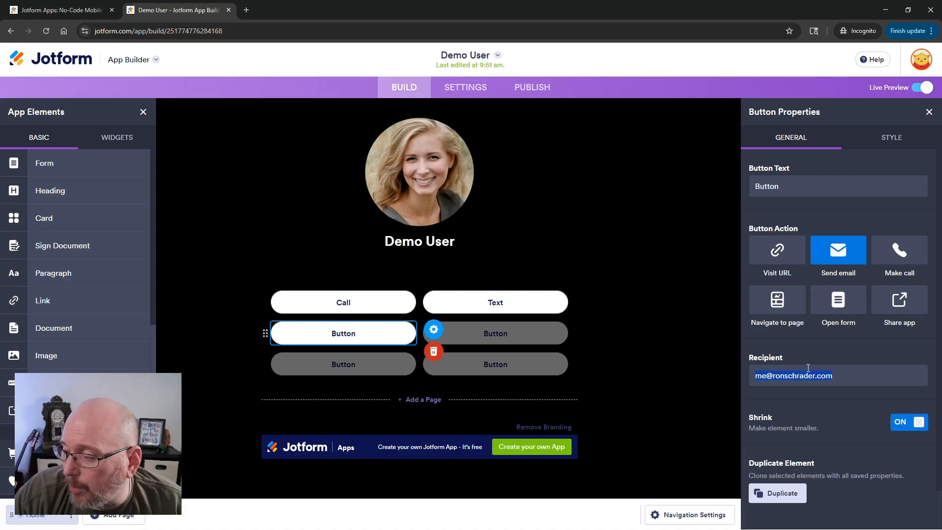
pyautogui.doubleClick(496, 334)
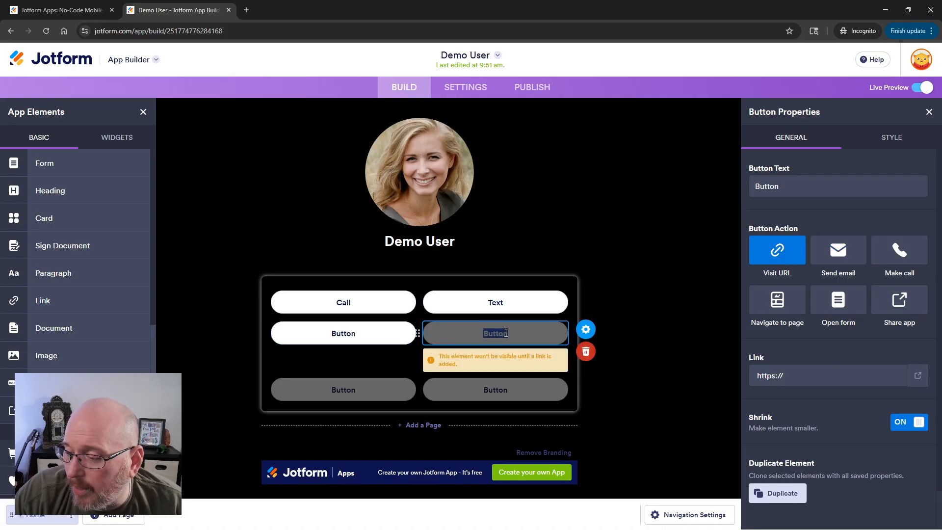
pyautogui.doubleClick(344, 333)
pyautogui.tripleClick(790, 185)
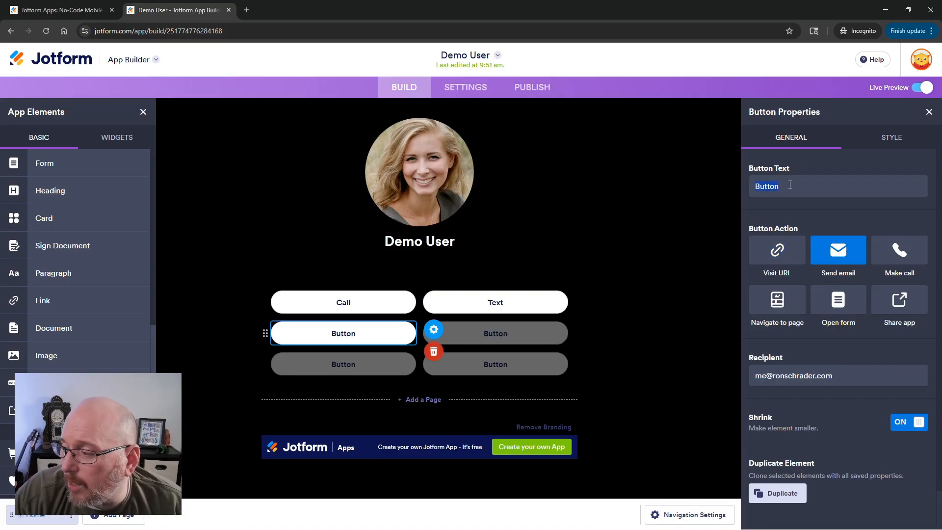
pyautogui.write('E')
pyautogui.press('BackSpace')
pyautogui.write('Email')
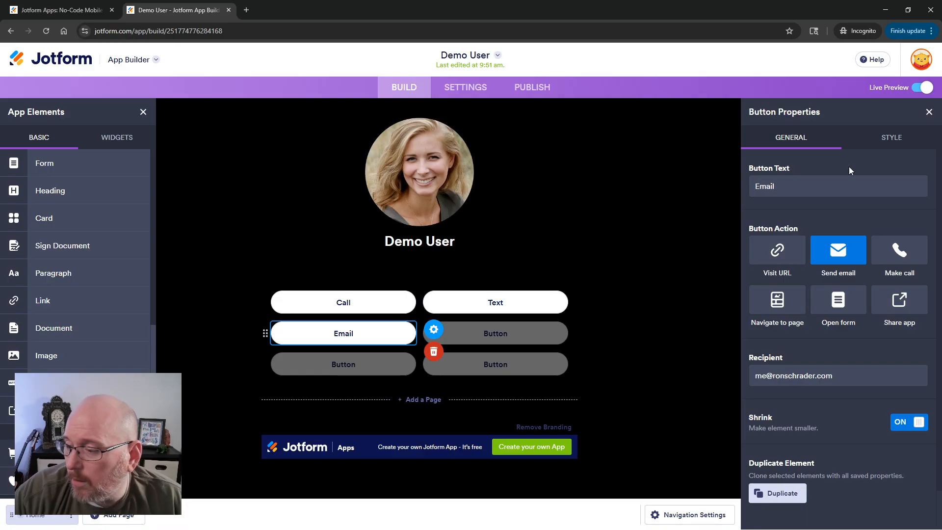
pyautogui.click(569, 317)
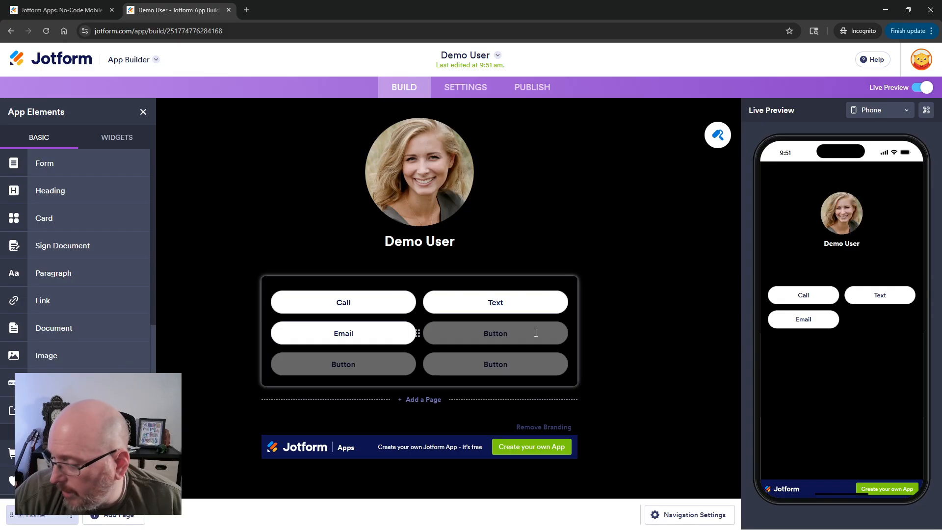
pyautogui.click(536, 332)
pyautogui.click(585, 329)
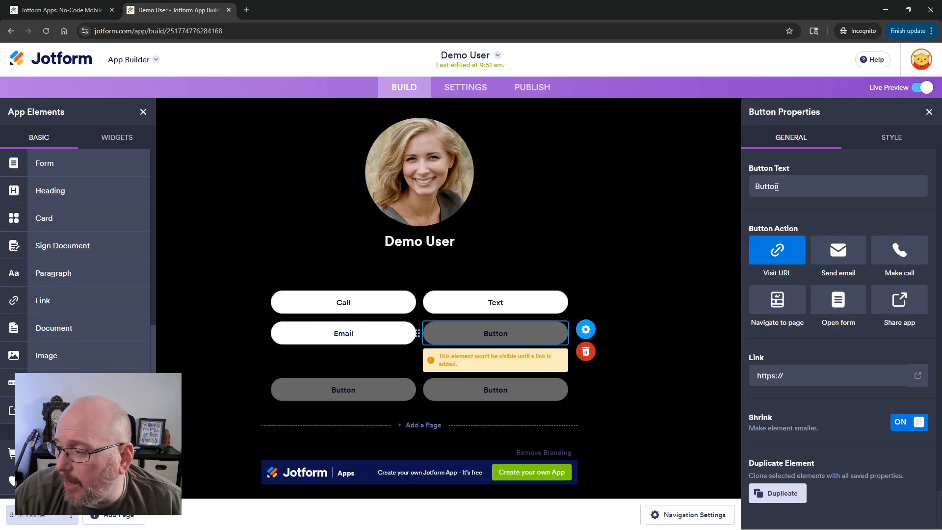
pyautogui.write('Website')
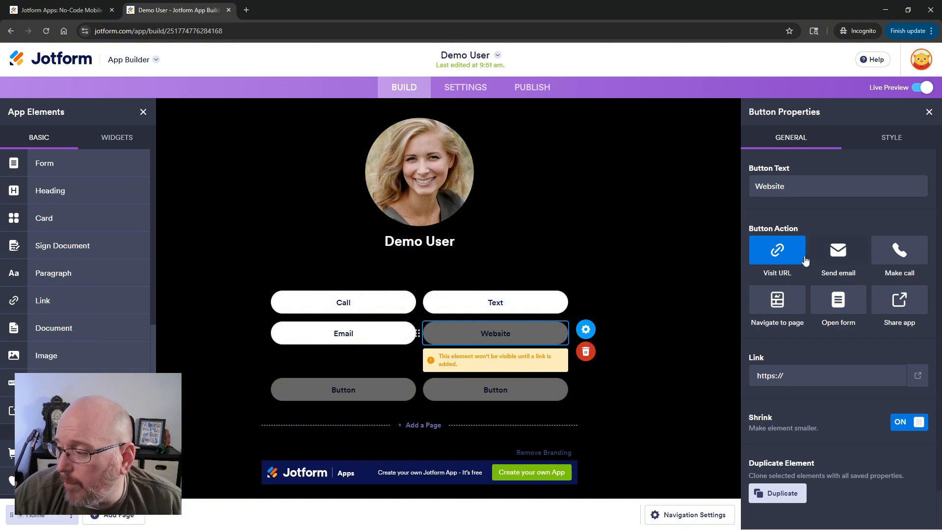
pyautogui.click(795, 377)
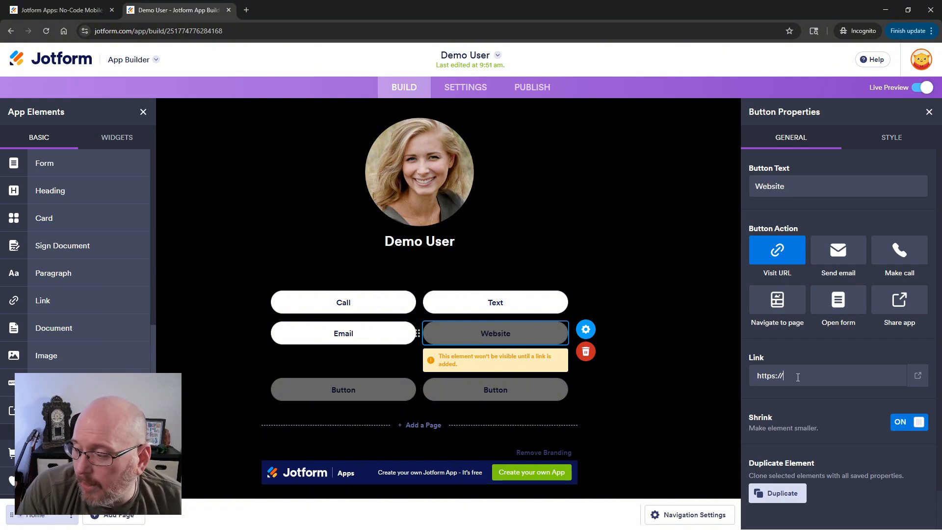
pyautogui.write('www.you')
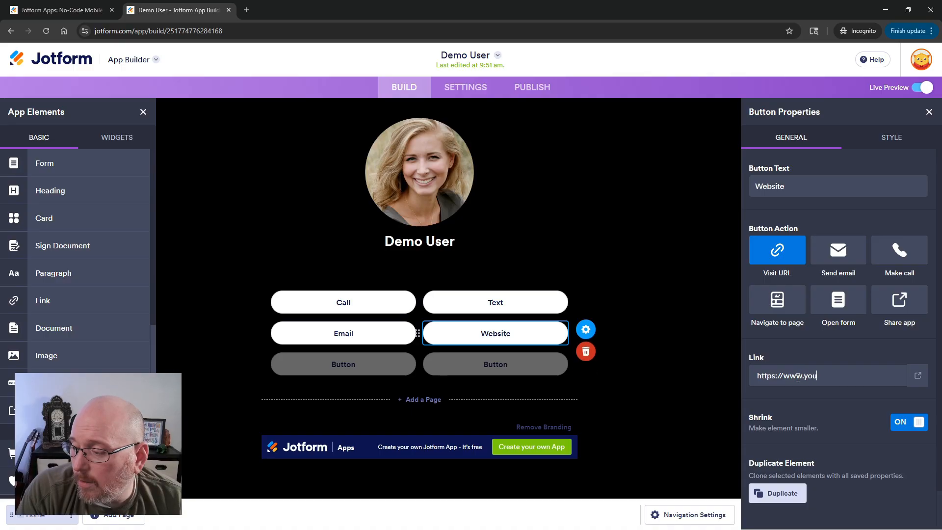
pyautogui.write('rs')
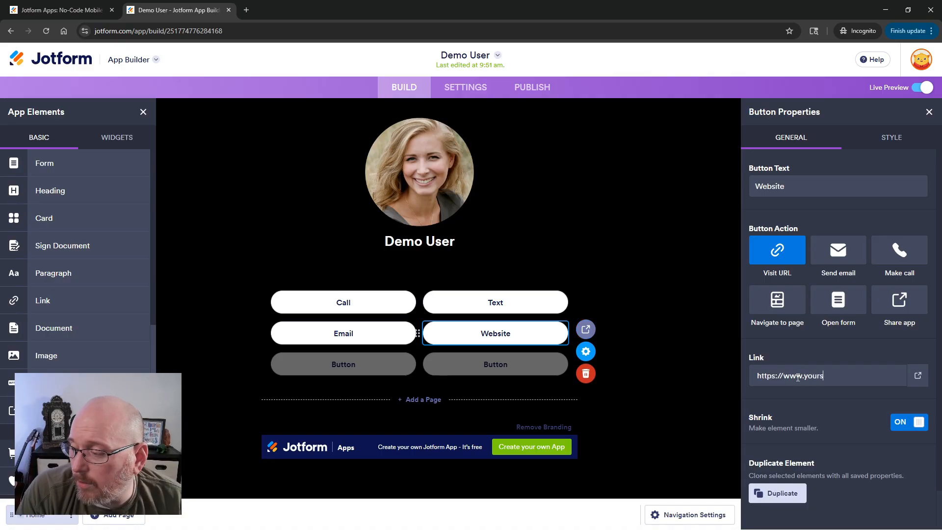
pyautogui.write('ite.com')
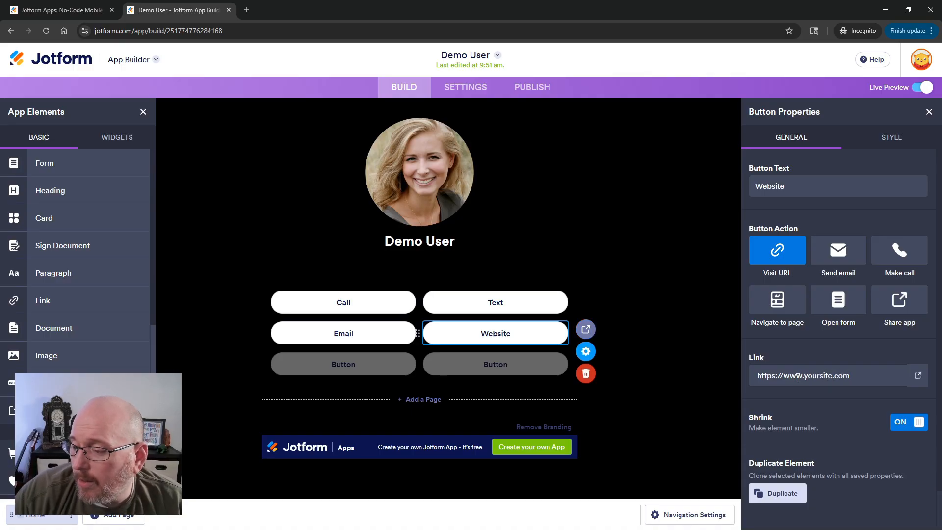
pyautogui.click(677, 349)
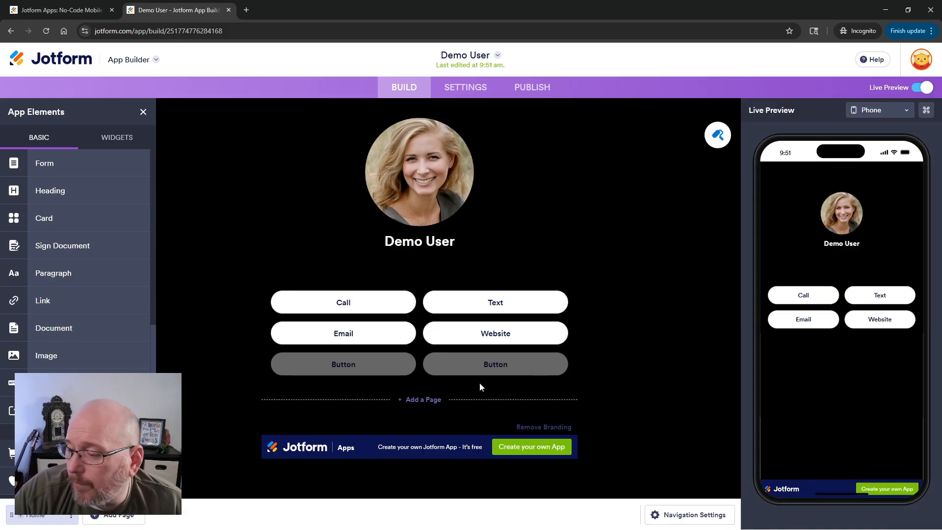
# Set the fifth button's action to navigate to a page and add a new page to the app.
pyautogui.doubleClick(373, 364)
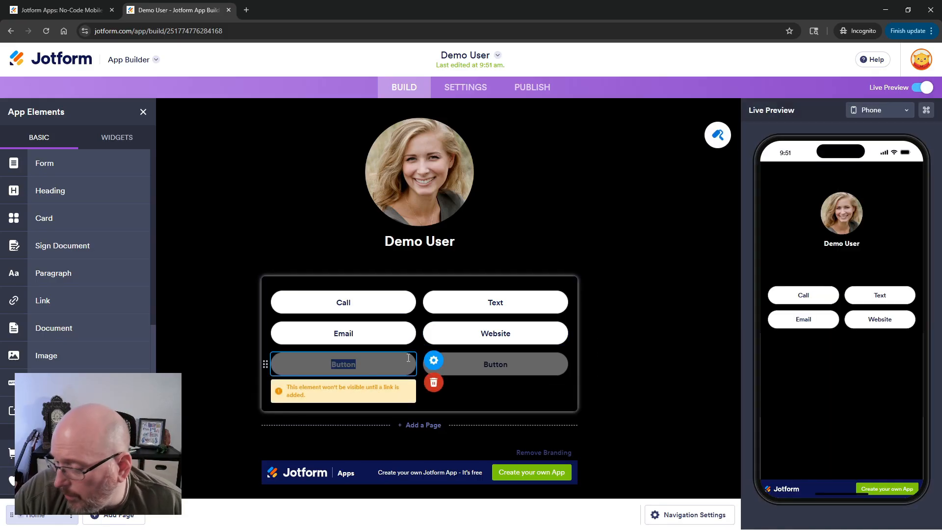
pyautogui.click(436, 361)
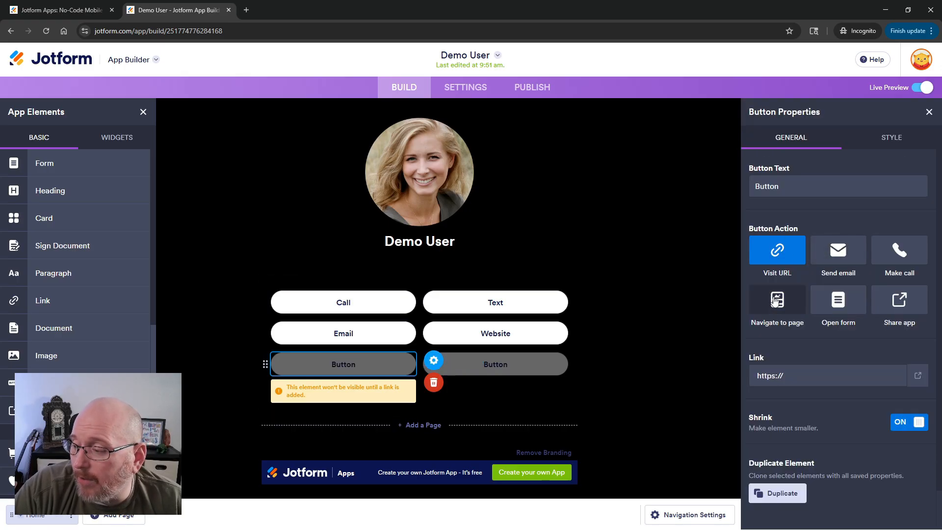
pyautogui.click(775, 300)
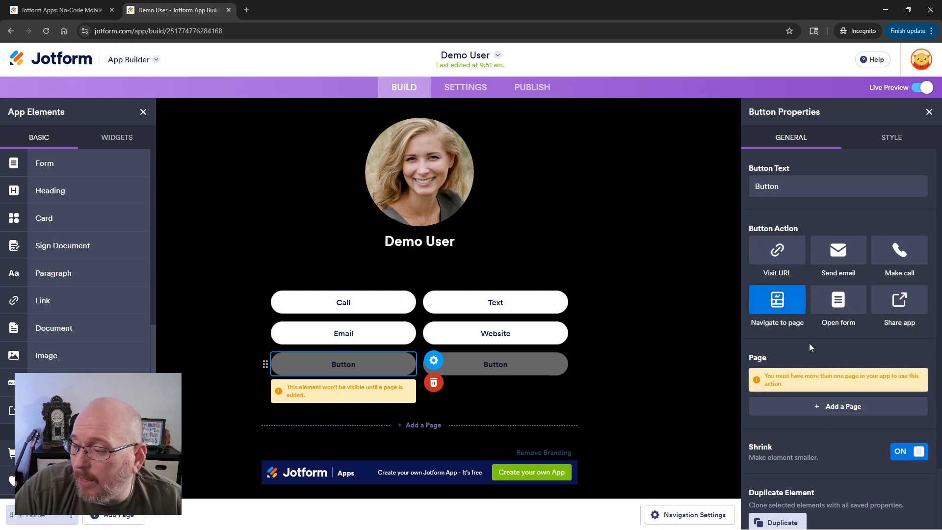
pyautogui.click(596, 402)
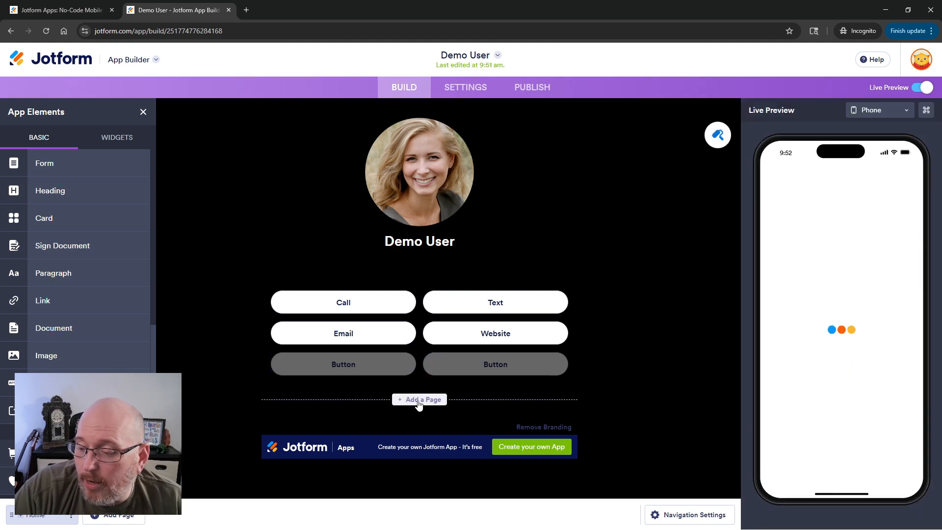
pyautogui.click(421, 400)
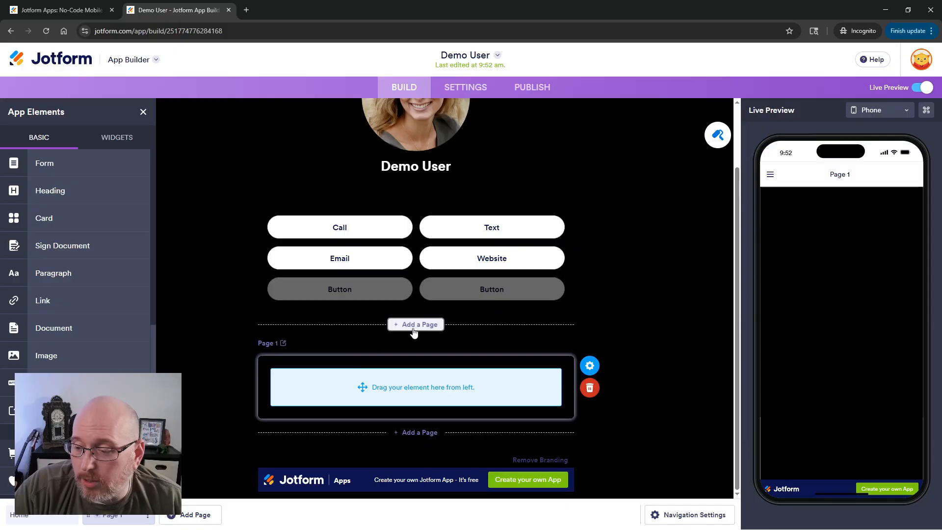
# Rename the new page to Office Address.
pyautogui.click(268, 343)
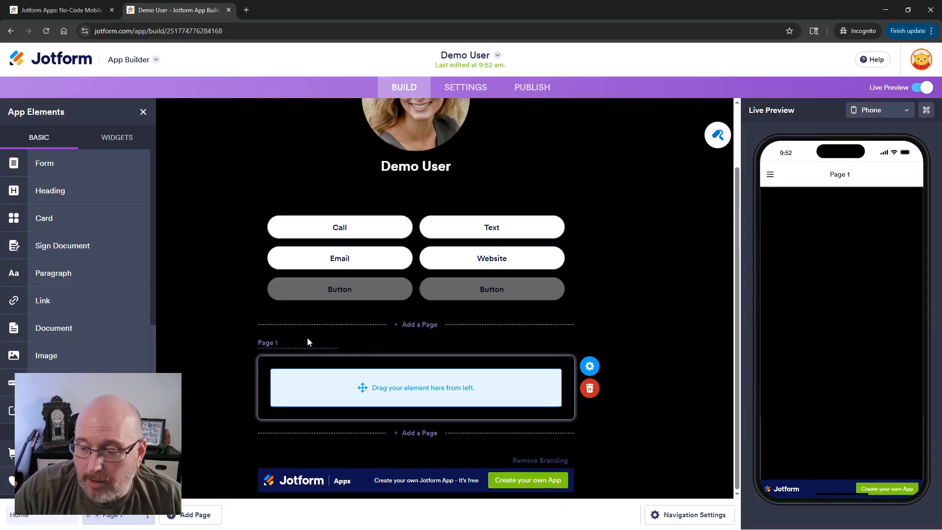
pyautogui.moveTo(307, 341); pyautogui.dragTo(234, 340)
pyautogui.write('Off')
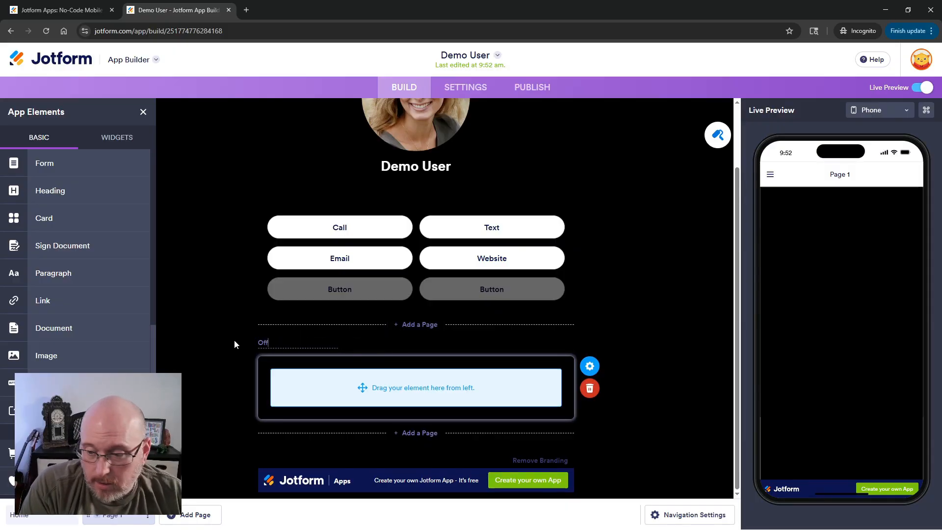
pyautogui.write('ice Address')
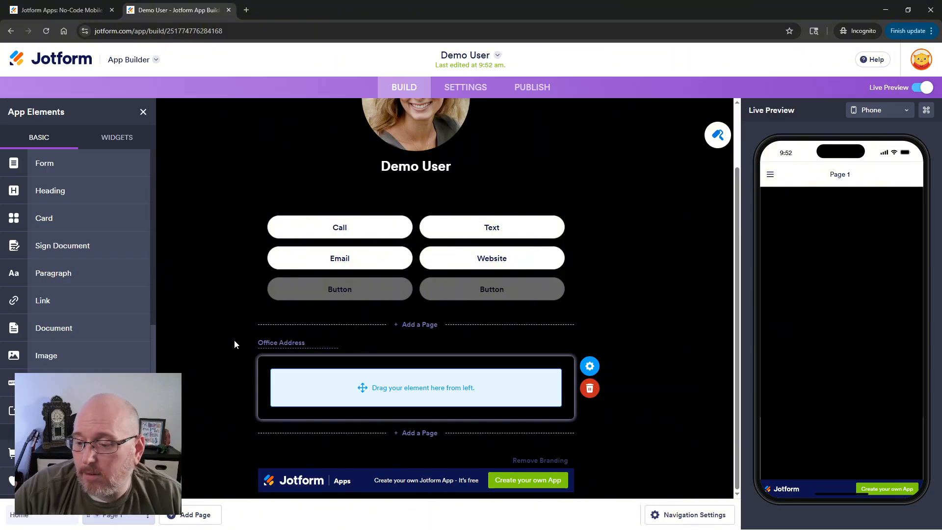
pyautogui.click(683, 296)
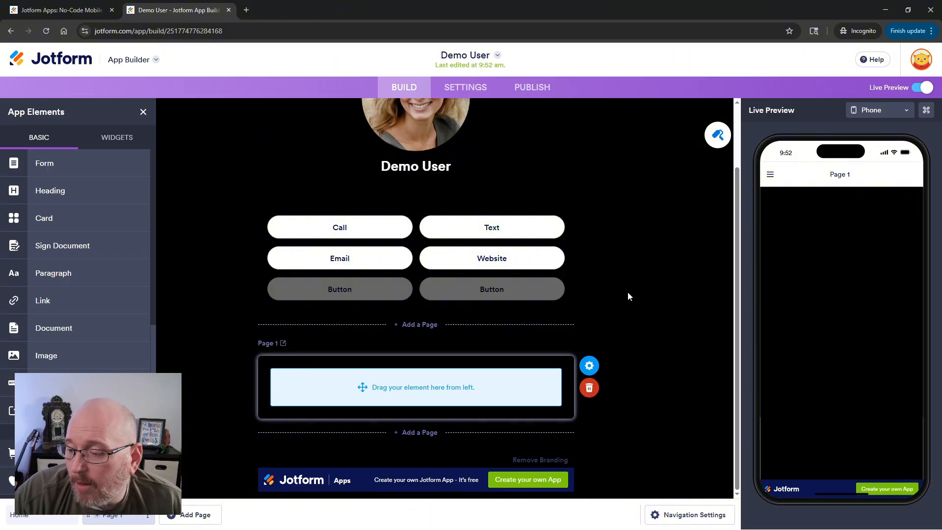
# Search the widgets for "if" and drag an Iframe Embed widget into the app.
pyautogui.click(108, 136)
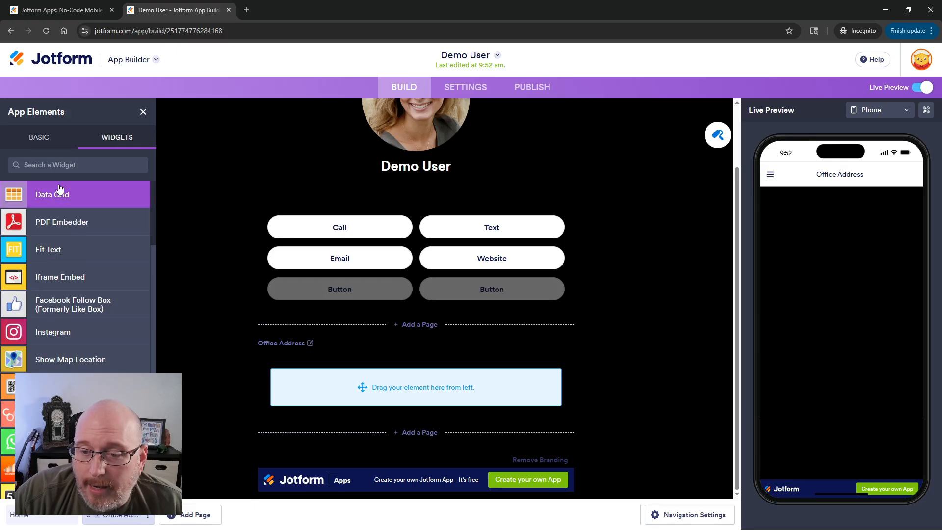
pyautogui.click(77, 163)
pyautogui.write('if')
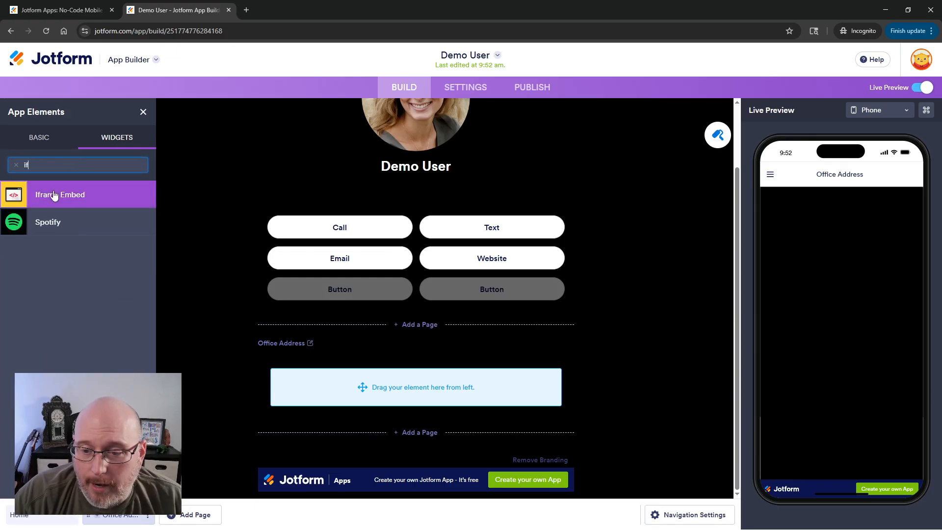
pyautogui.moveTo(53, 195); pyautogui.dragTo(390, 416)
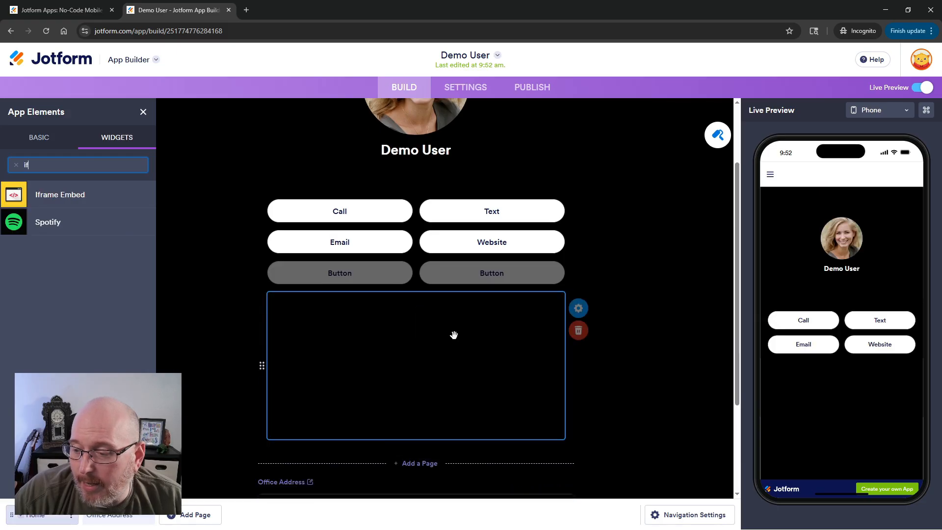
# Move the Iframe Embed widget onto the Office Address page and open its properties.
pyautogui.moveTo(272, 332); pyautogui.dragTo(299, 465)
pyautogui.moveTo(261, 297); pyautogui.dragTo(292, 481)
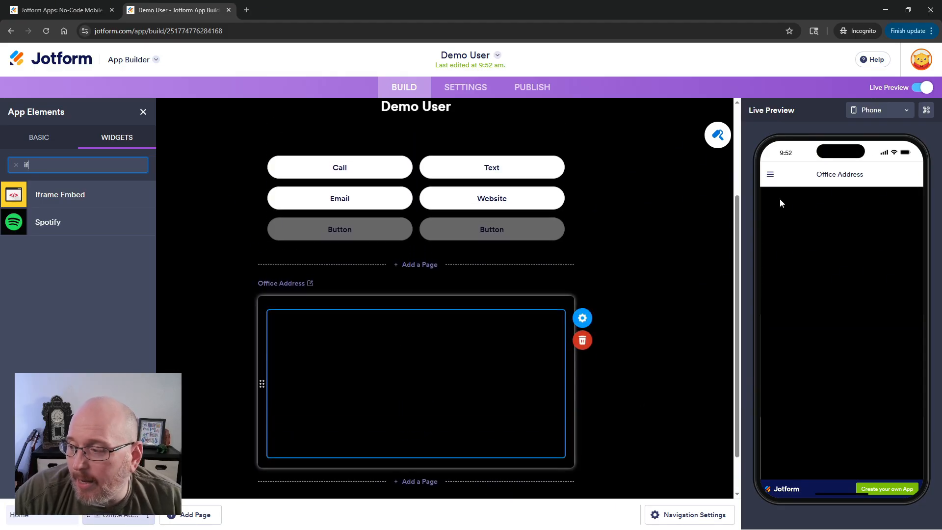
pyautogui.click(585, 318)
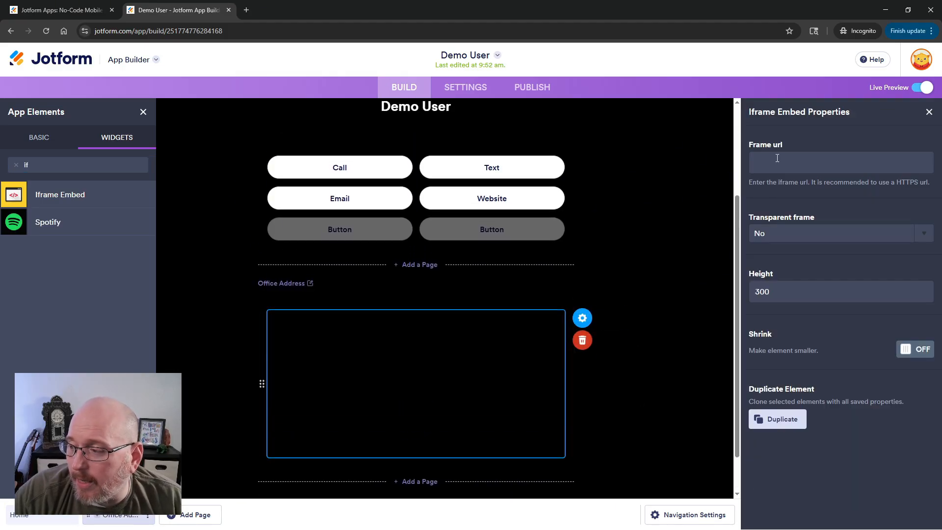
# Open a new browser tab and search the web for the office's street address.
pyautogui.click(246, 10)
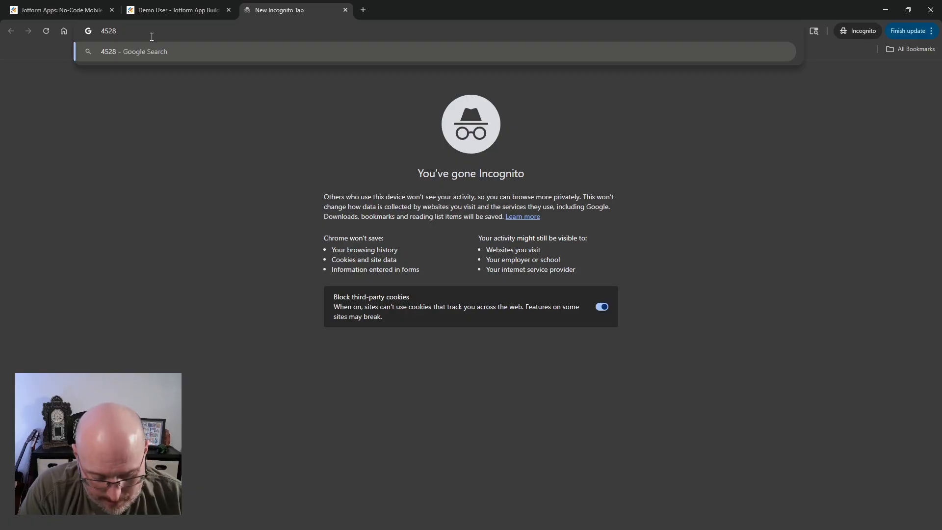
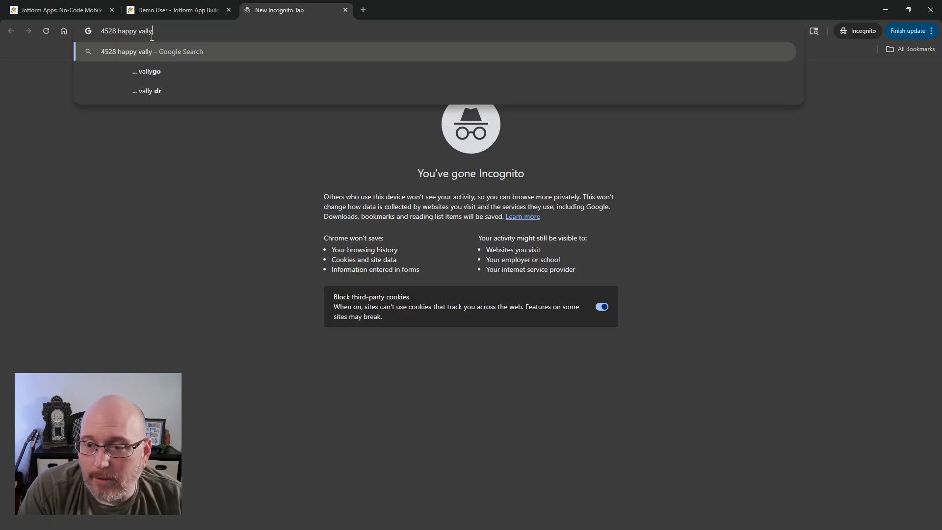
pyautogui.press('Return')
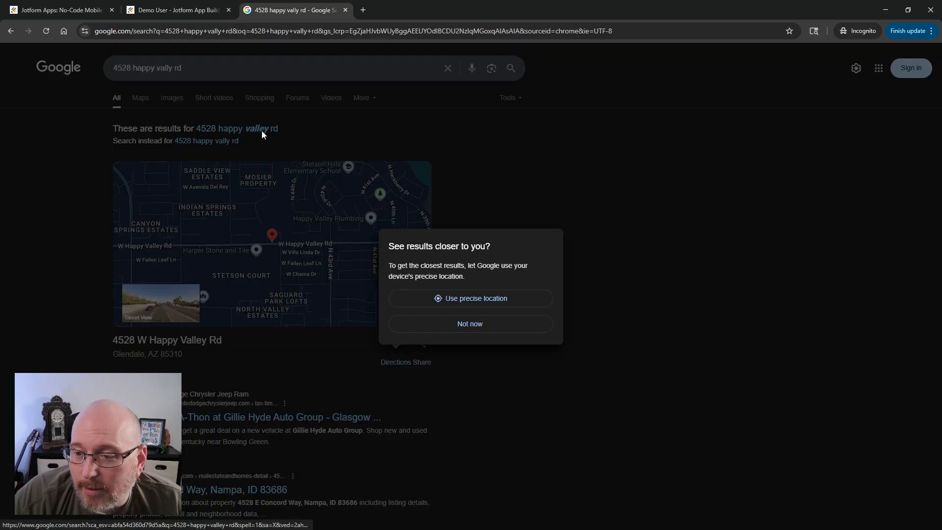
# Open the corrected address search in Google Maps and select the matching place result.
pyautogui.click(474, 337)
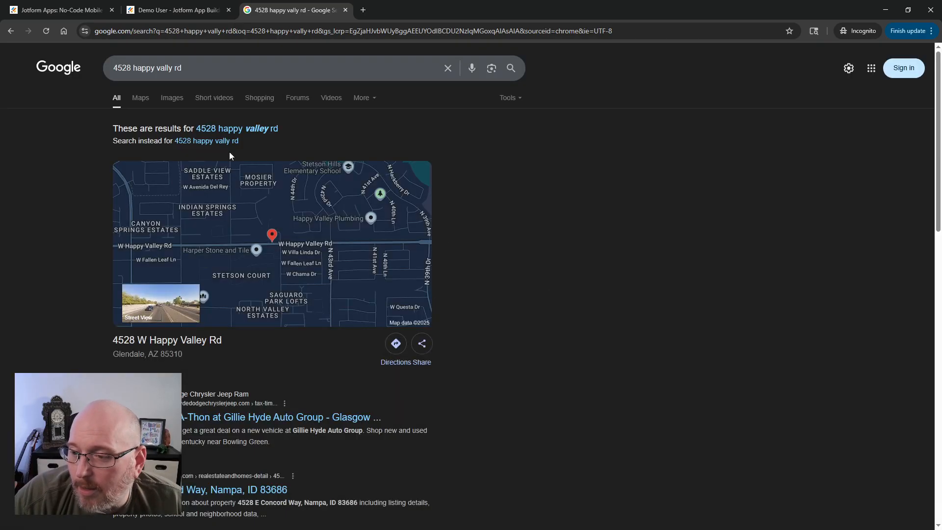
pyautogui.click(235, 128)
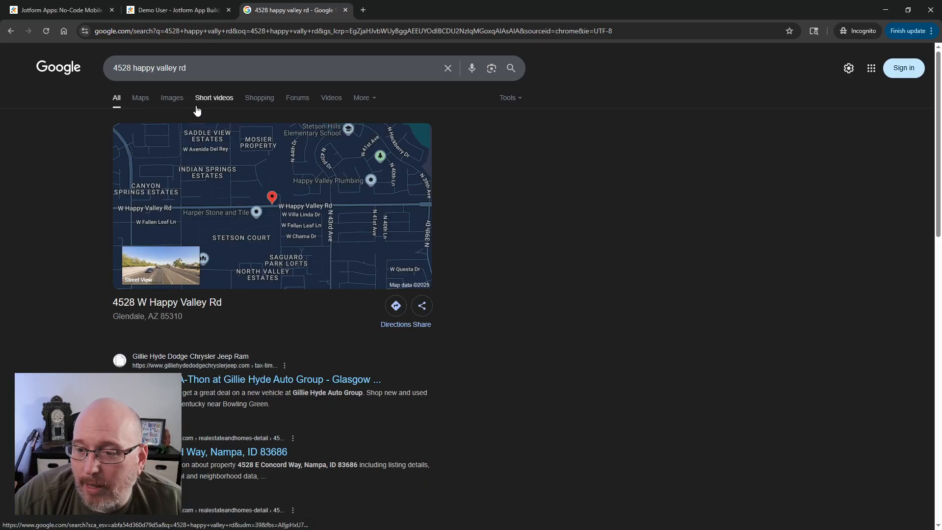
pyautogui.click(140, 98)
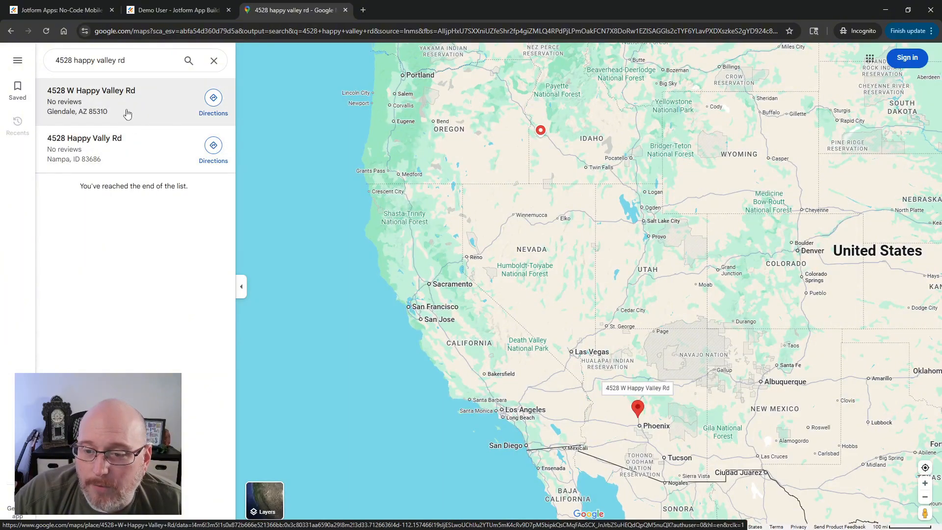
pyautogui.click(127, 104)
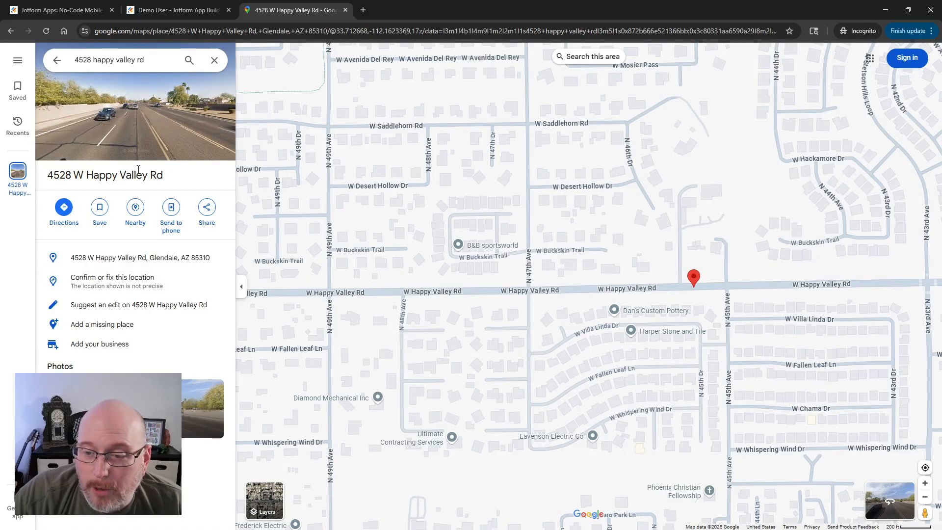
# Copy the place's Embed a map HTML code from the share options.
pyautogui.click(208, 208)
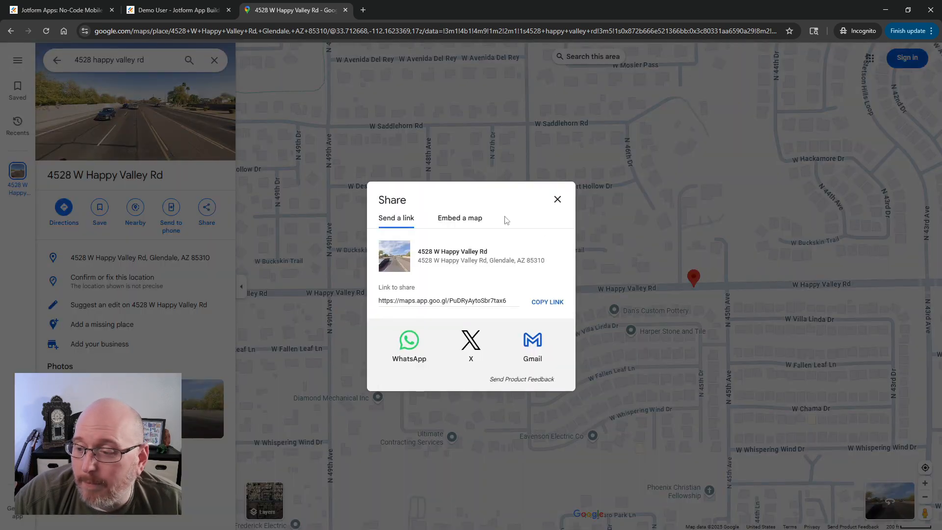
pyautogui.click(450, 220)
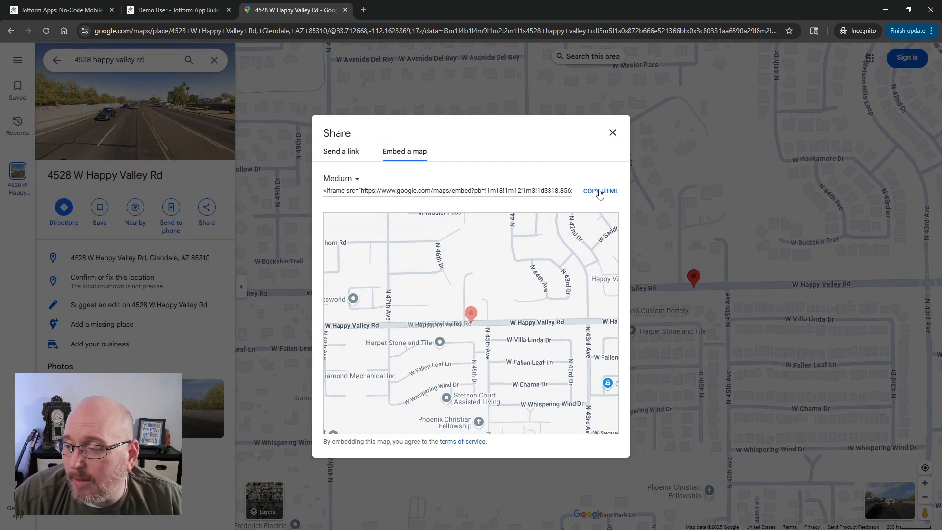
pyautogui.click(598, 192)
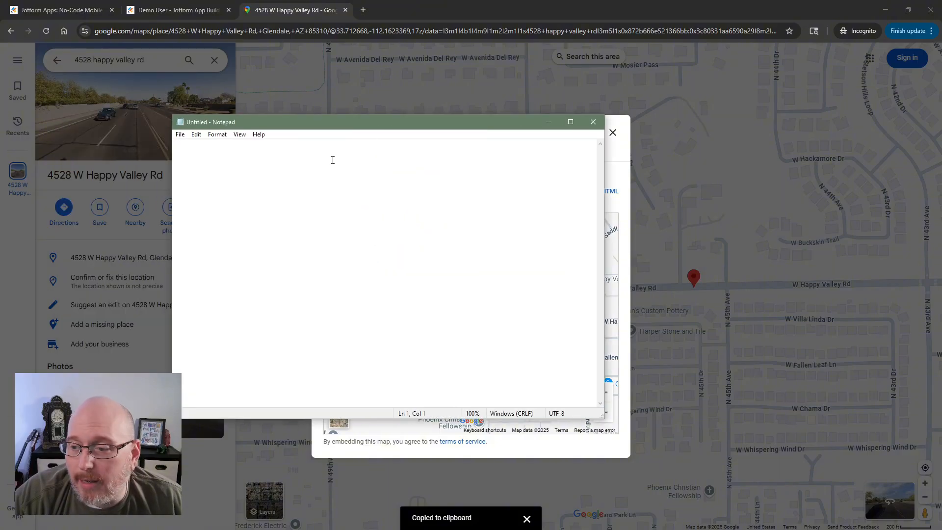
# Paste the embed code into Notepad, trim it down to the map's src URL and copy that URL.
pyautogui.hotkey('ctrl', 'v')
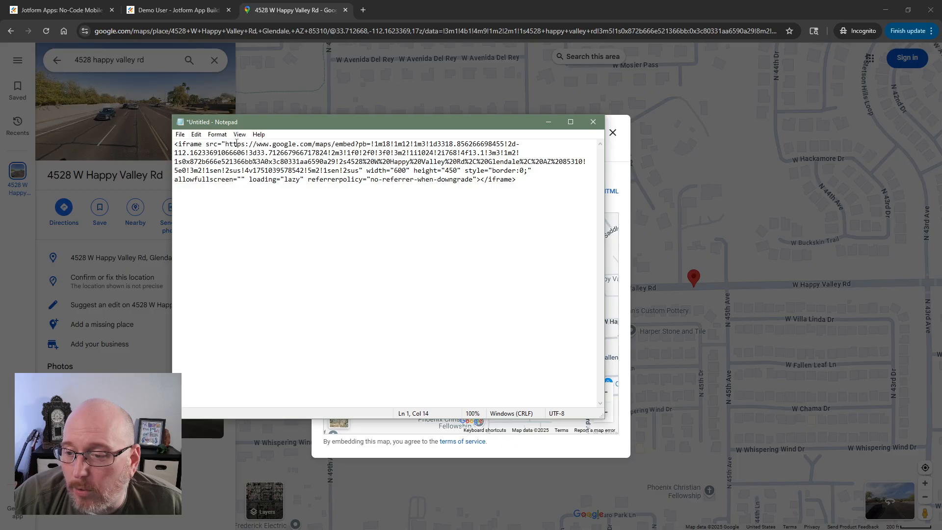
pyautogui.moveTo(229, 144); pyautogui.dragTo(331, 144)
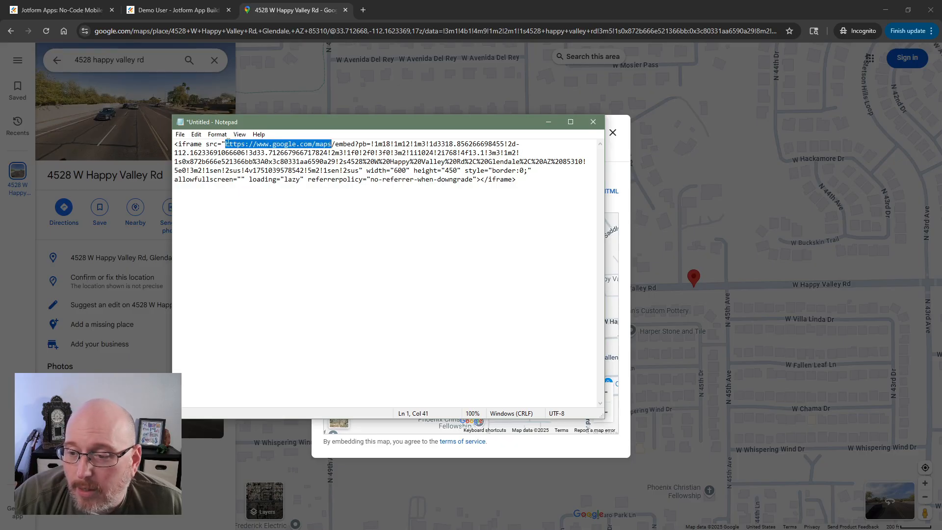
pyautogui.moveTo(225, 143); pyautogui.dragTo(175, 144)
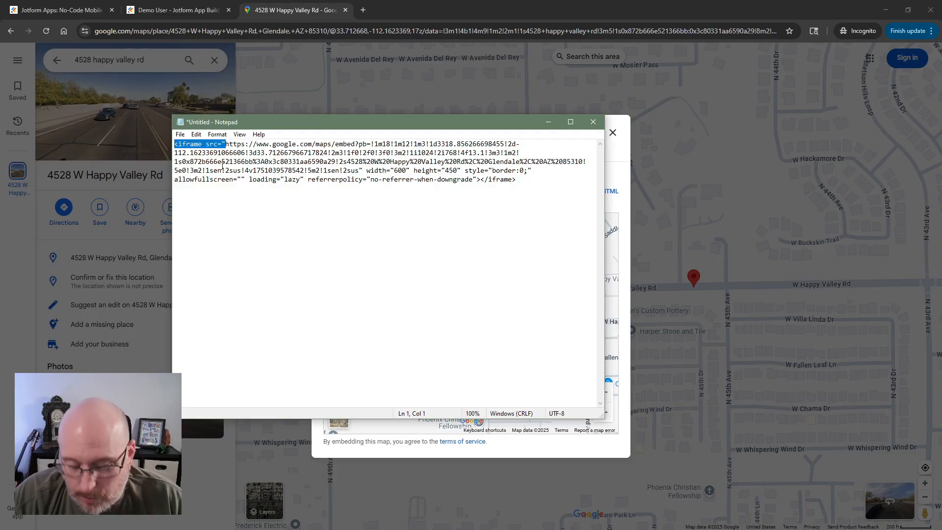
pyautogui.press('BackSpace')
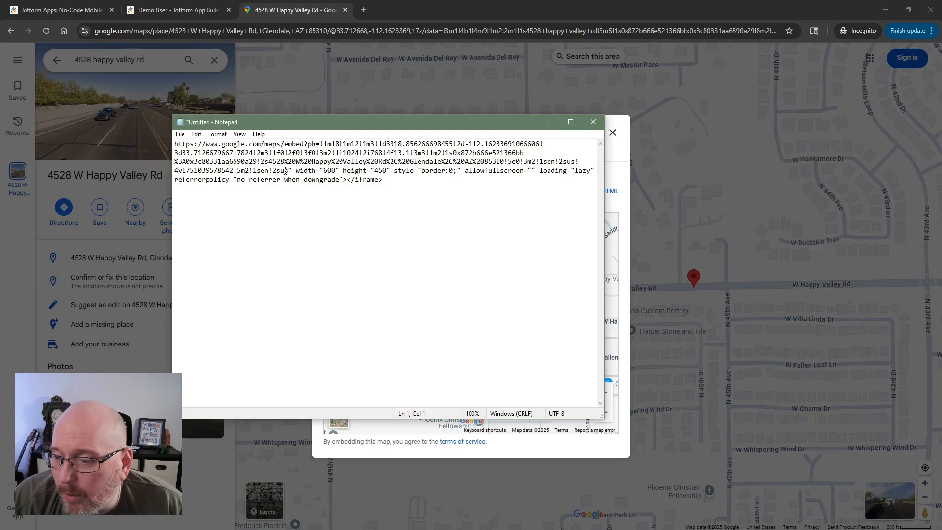
pyautogui.moveTo(288, 170); pyautogui.dragTo(425, 178)
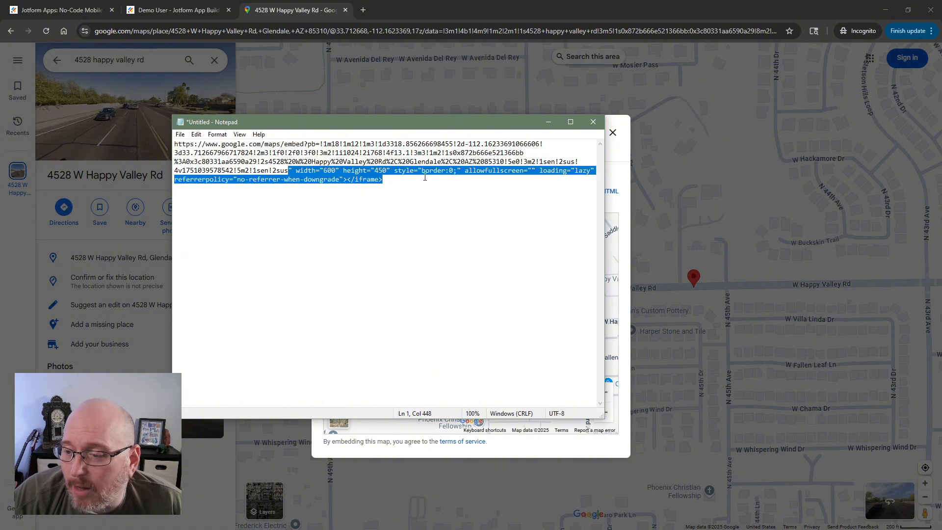
pyautogui.press('Delete')
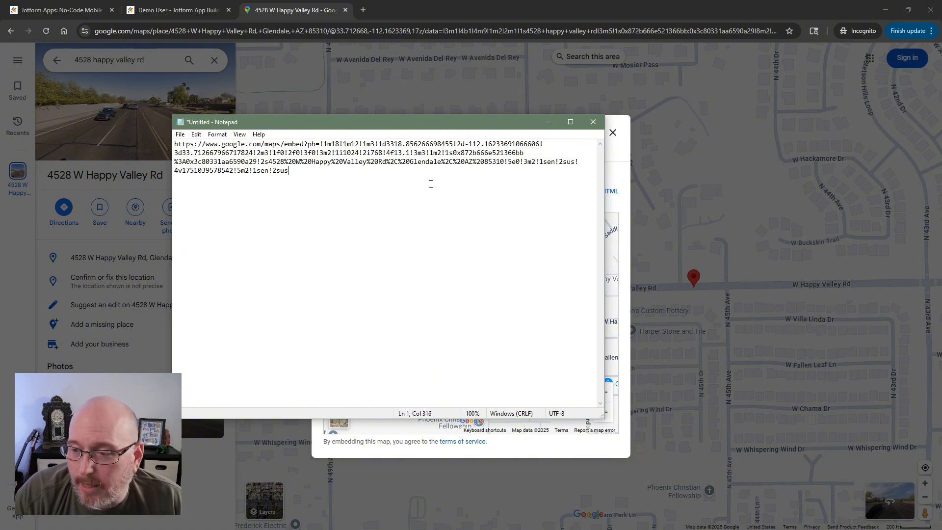
pyautogui.moveTo(312, 167); pyautogui.dragTo(171, 144)
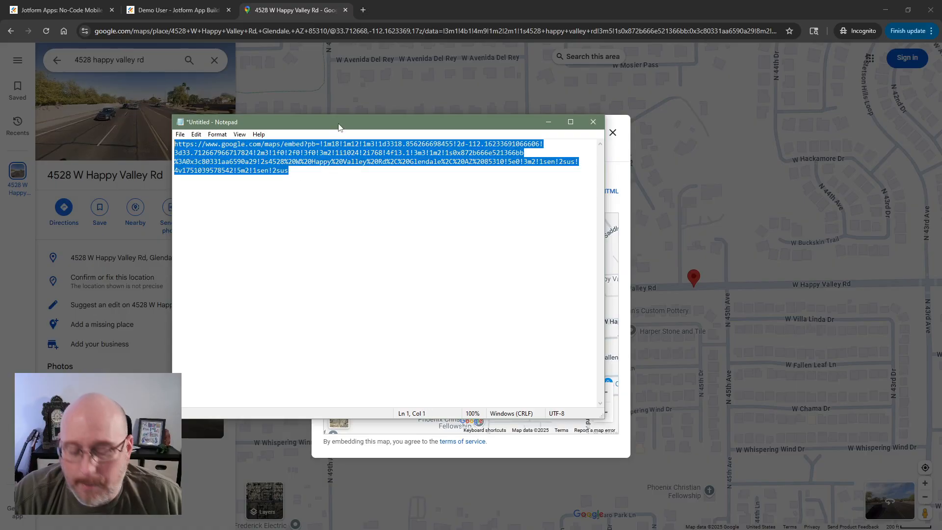
pyautogui.moveTo(340, 127); pyautogui.dragTo(0, 127)
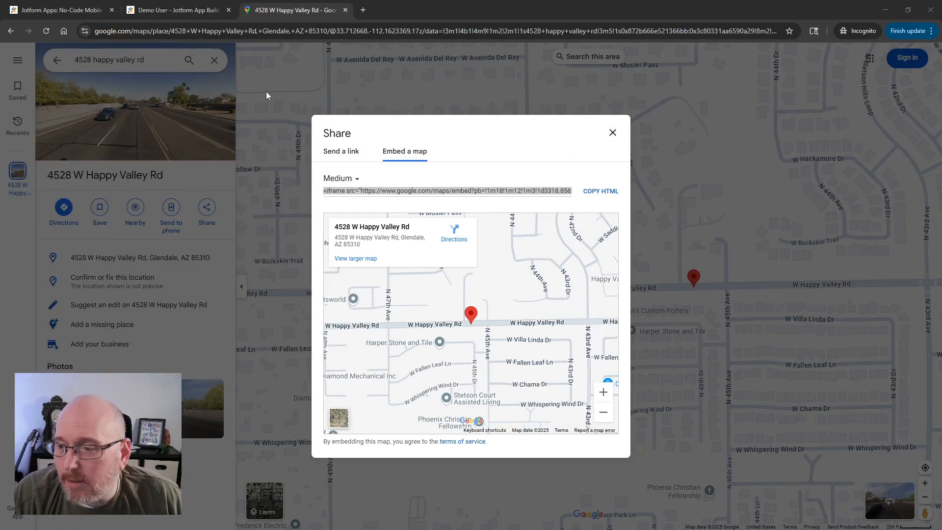
# Return to the app builder and paste the map URL into the iframe's Frame url.
pyautogui.click(158, 12)
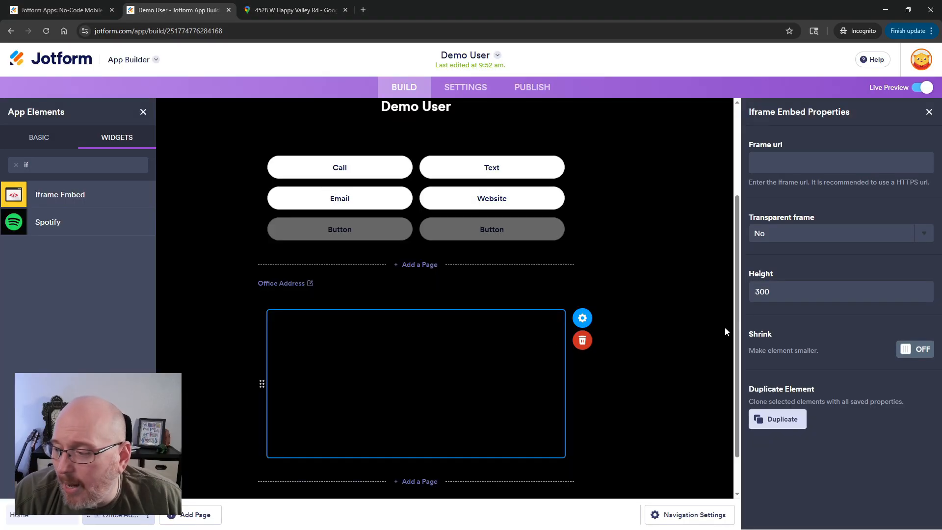
pyautogui.click(796, 161)
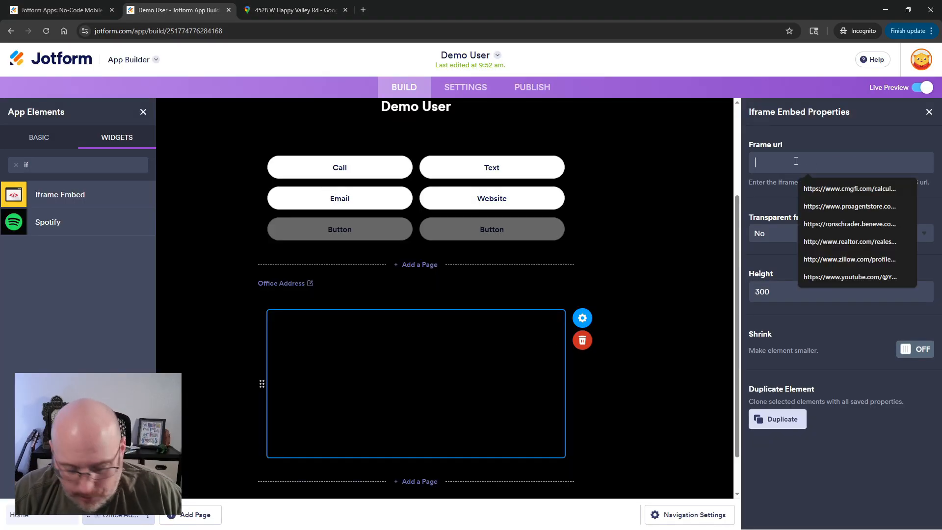
pyautogui.hotkey('ctrl', 'v')
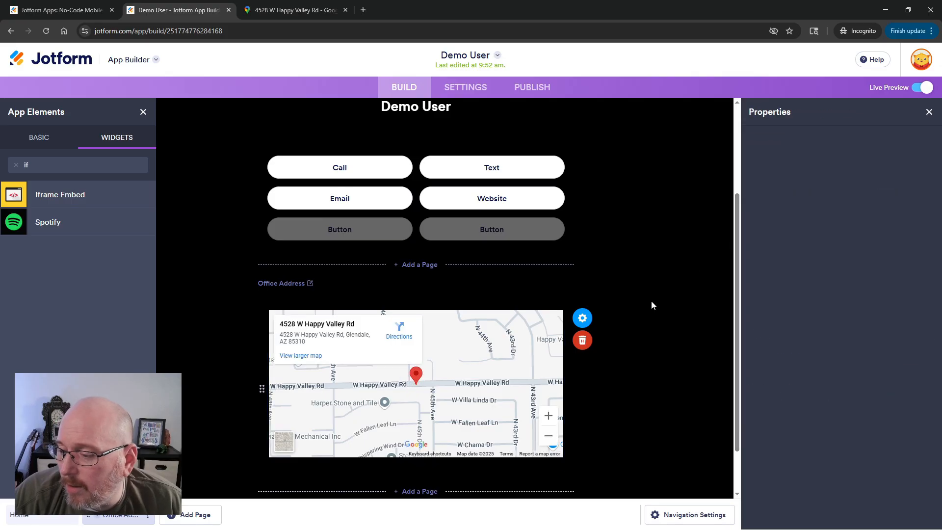
pyautogui.click(652, 304)
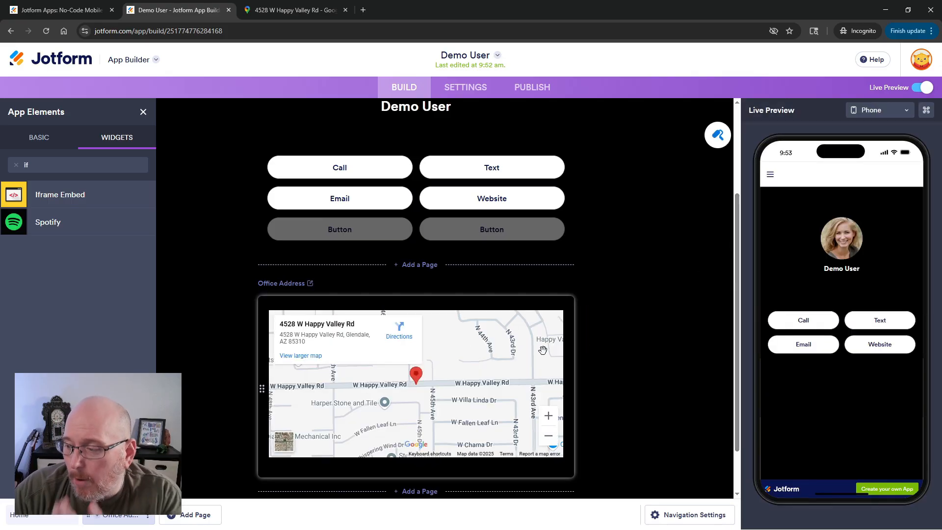
# Label the fifth button Office Address and set it to navigate to the Office Address page.
pyautogui.doubleClick(346, 230)
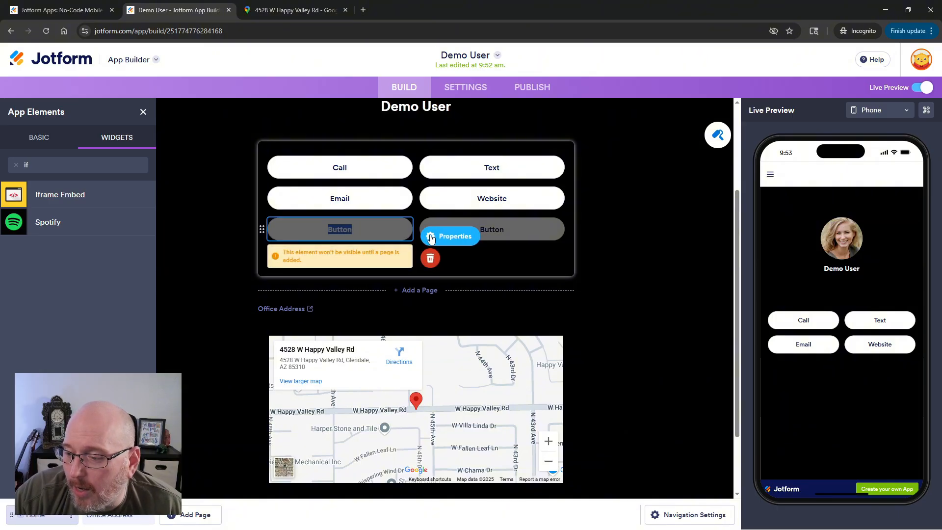
pyautogui.click(432, 236)
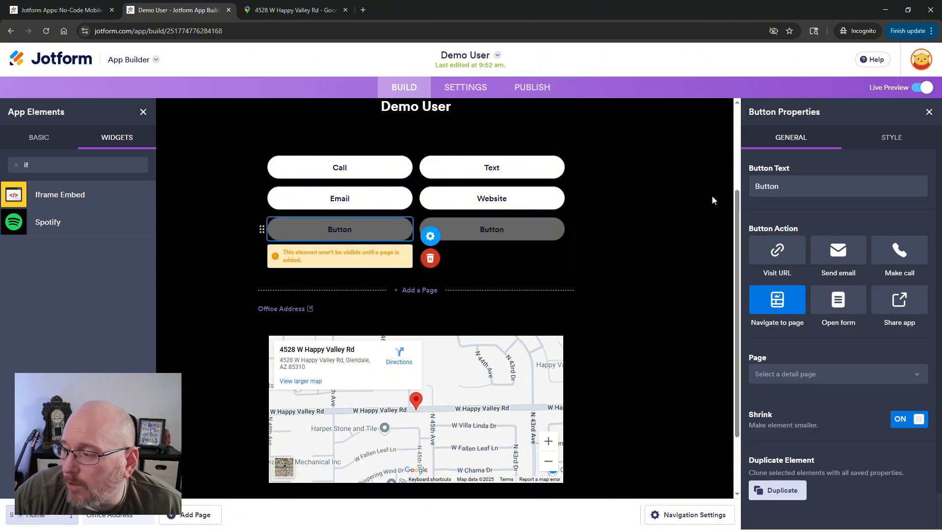
pyautogui.doubleClick(766, 185)
pyautogui.write('Of')
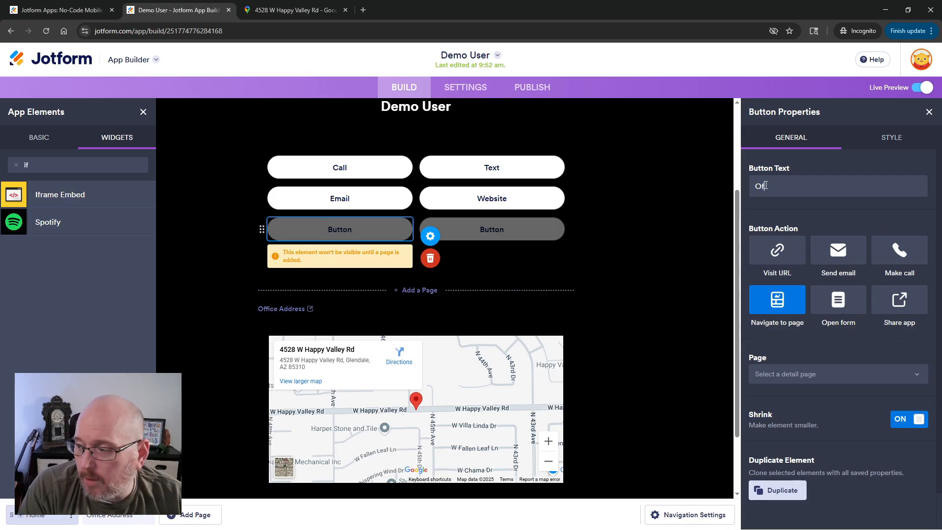
pyautogui.write('fice Addre')
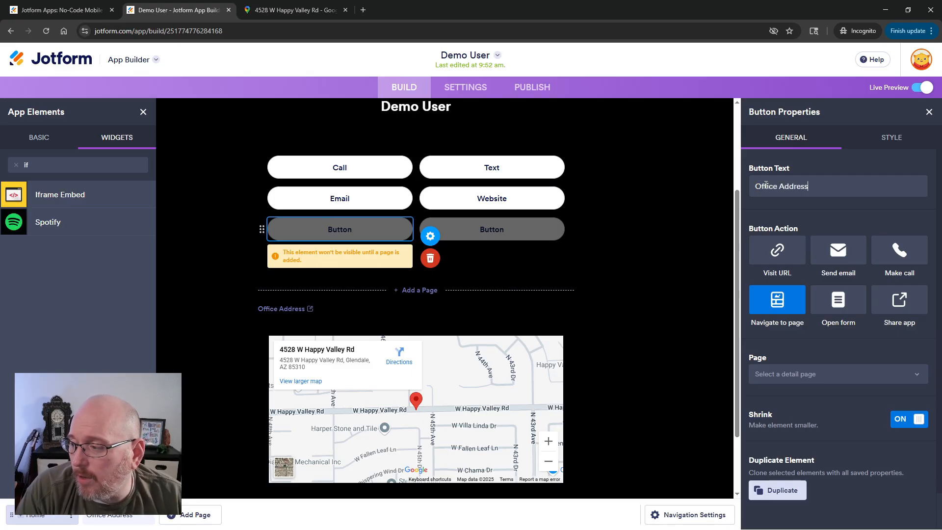
pyautogui.write('ss')
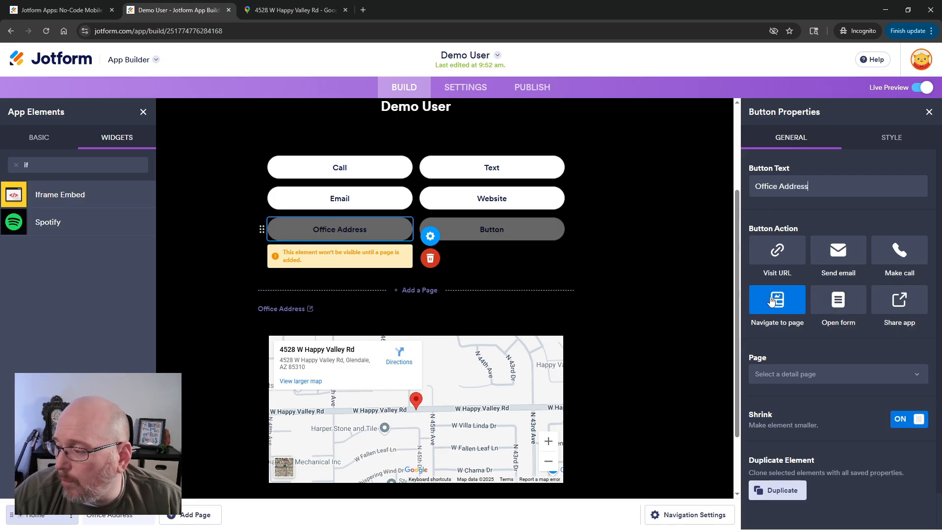
pyautogui.click(778, 374)
pyautogui.click(780, 416)
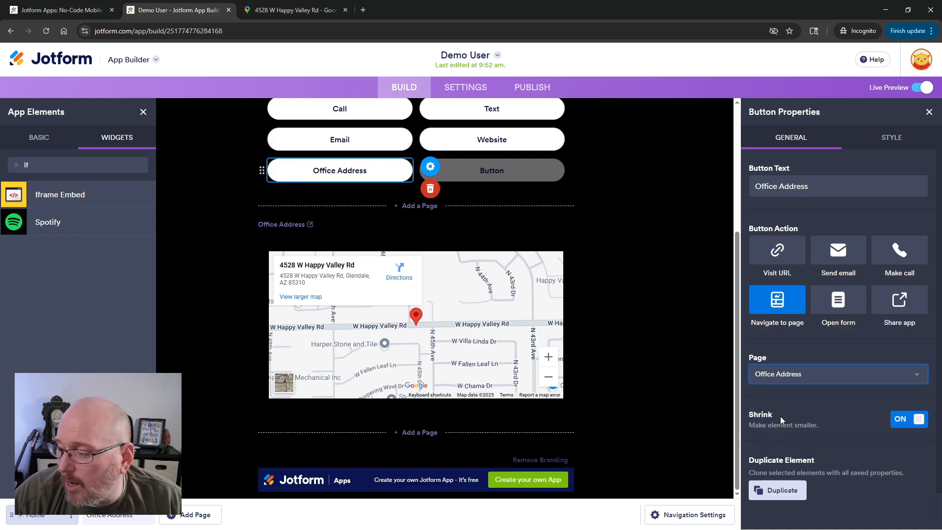
pyautogui.click(700, 378)
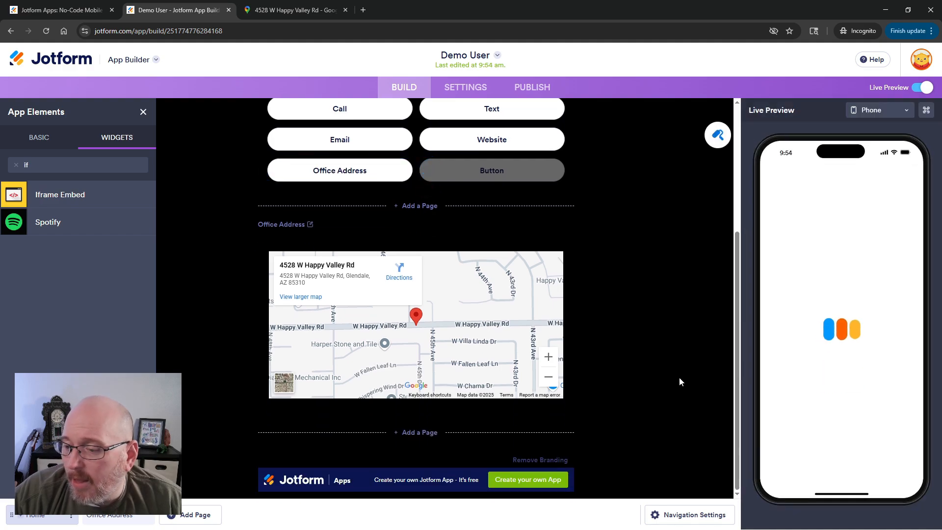
# Add a paragraph below the map reading "Click 'View larger map' to open navigation on your phone.".
pyautogui.click(49, 140)
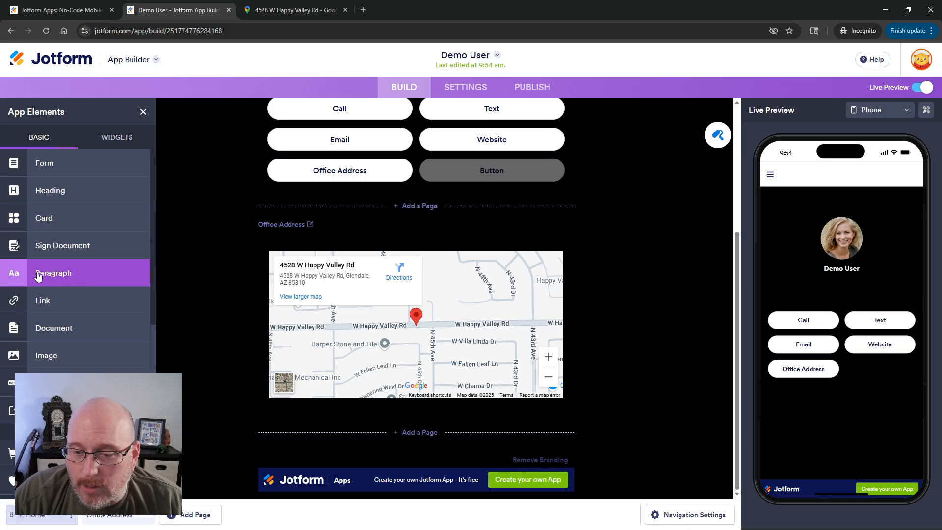
pyautogui.moveTo(46, 273); pyautogui.dragTo(358, 420)
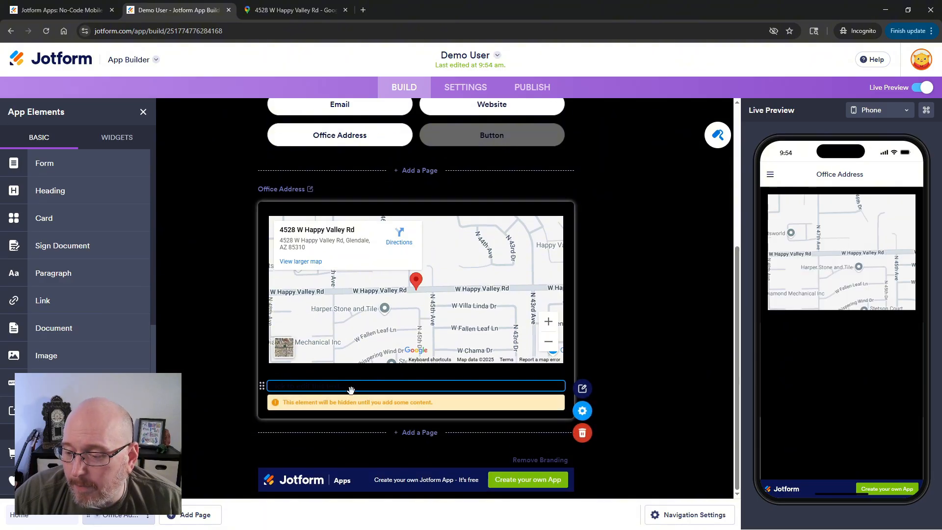
pyautogui.click(487, 385)
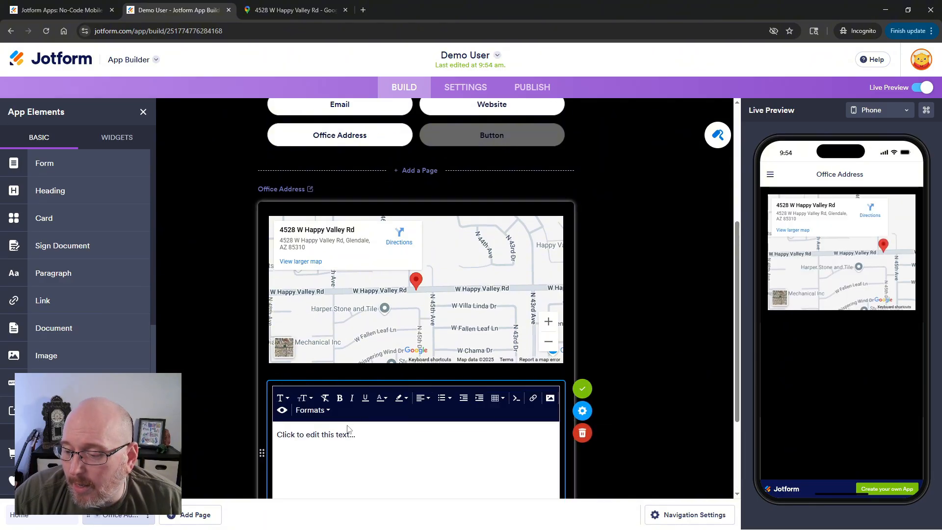
pyautogui.moveTo(384, 433); pyautogui.dragTo(264, 427)
pyautogui.write('C')
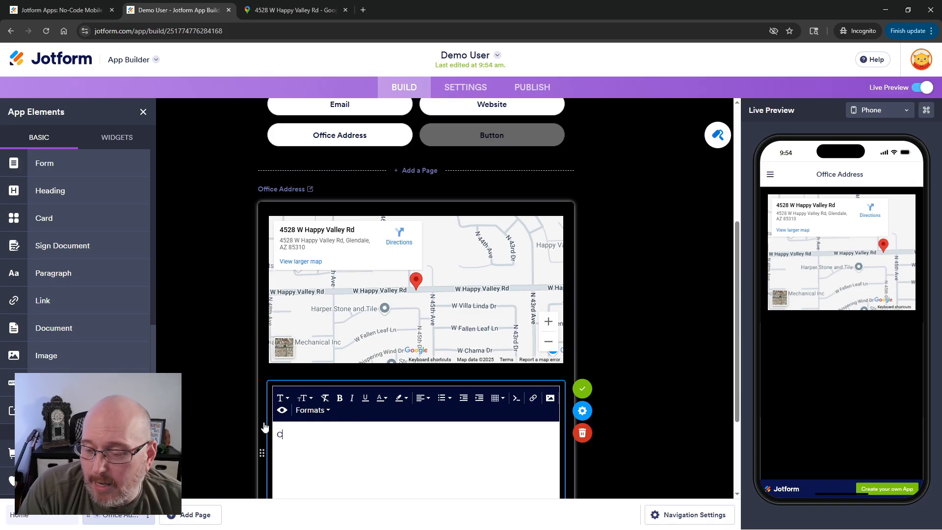
pyautogui.write("lick 'Vie")
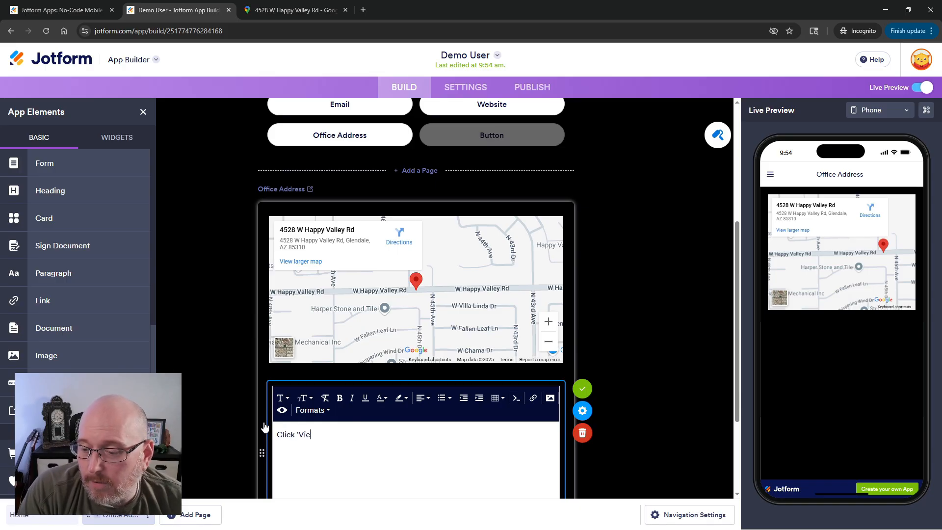
pyautogui.write('w larger m')
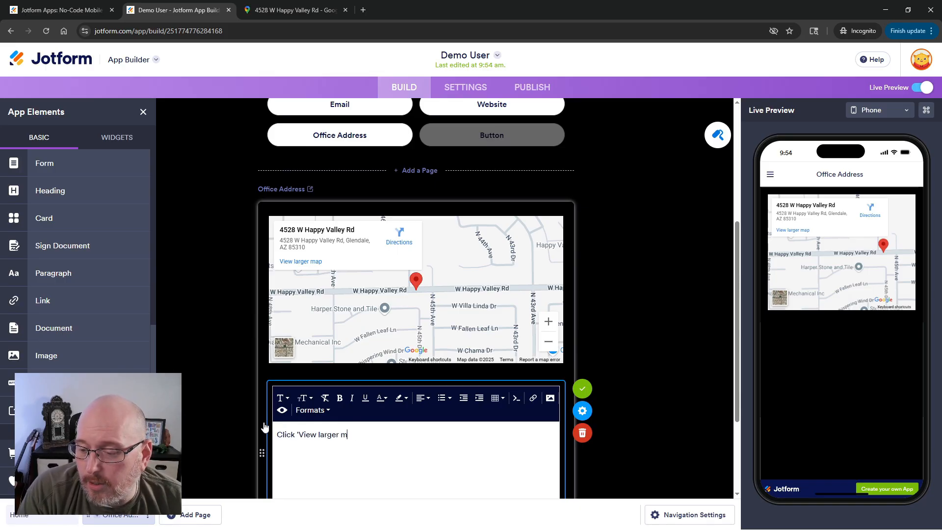
pyautogui.write("ap' to open")
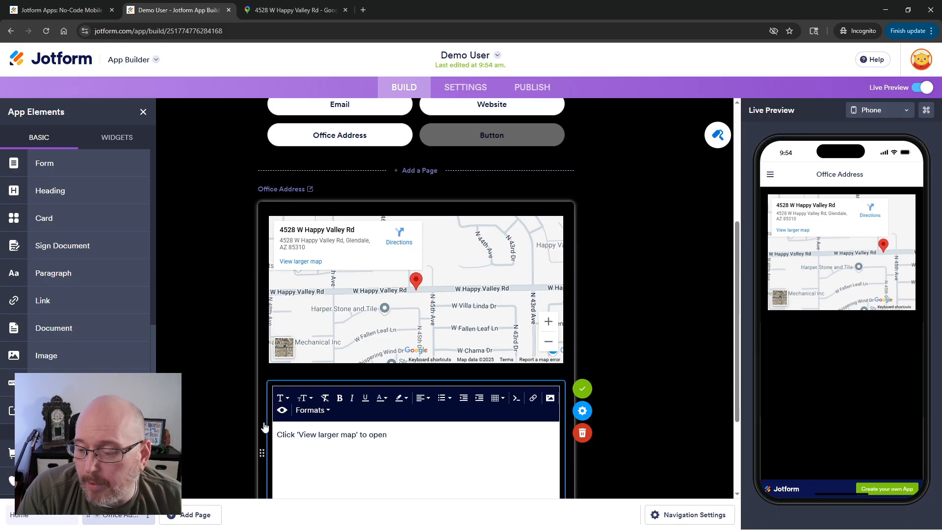
pyautogui.write(' navigation on your phone.')
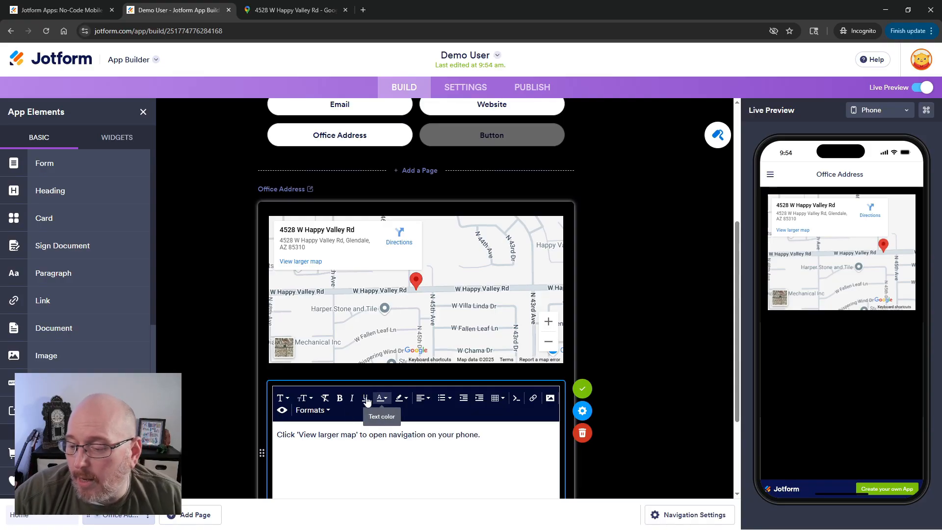
# Colour the paragraph text white and save the paragraph.
pyautogui.moveTo(498, 435); pyautogui.dragTo(293, 432)
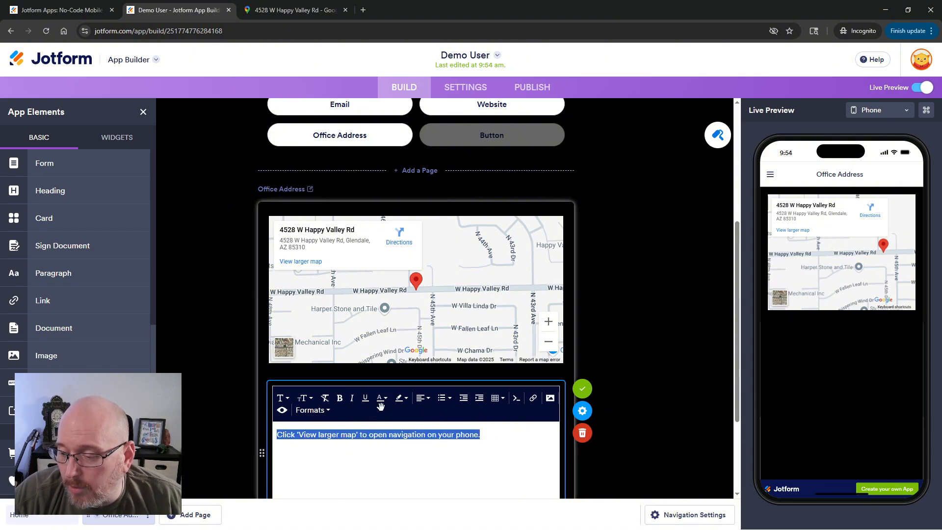
pyautogui.scroll(-1, 385, 402)
pyautogui.click(387, 361)
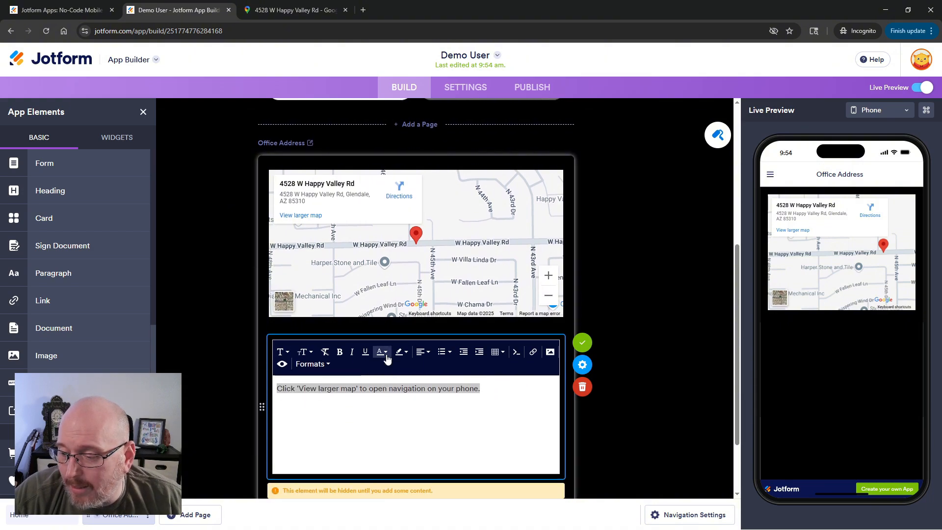
pyautogui.click(492, 373)
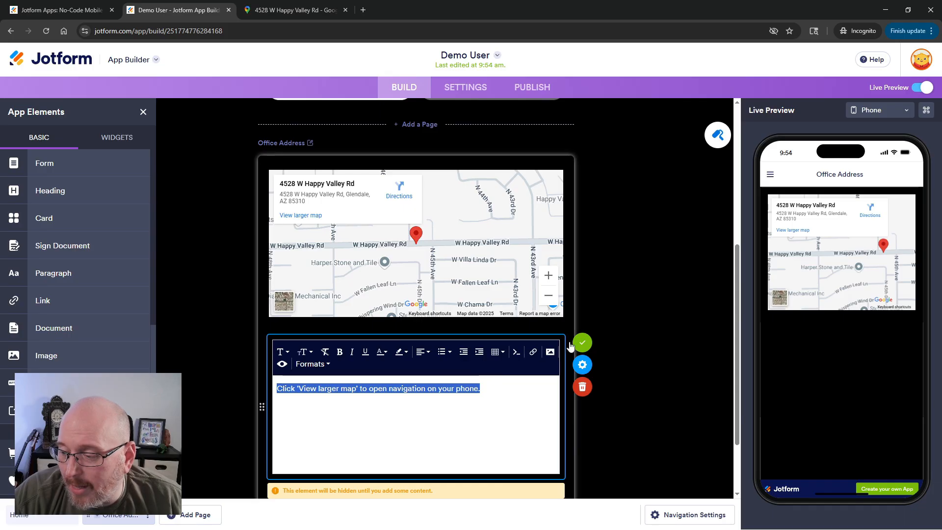
pyautogui.click(594, 342)
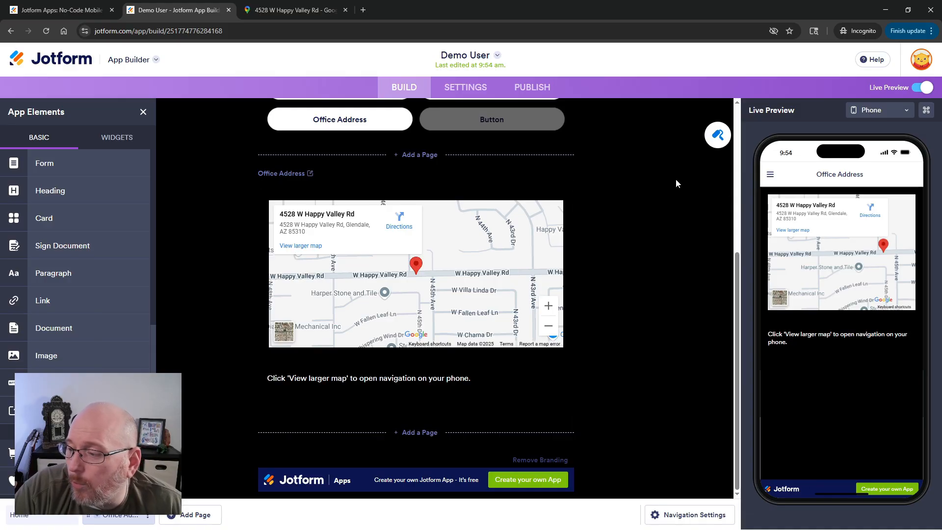
# Test the Office Address button and page navigation in the live preview.
pyautogui.scroll(5, 402, 219)
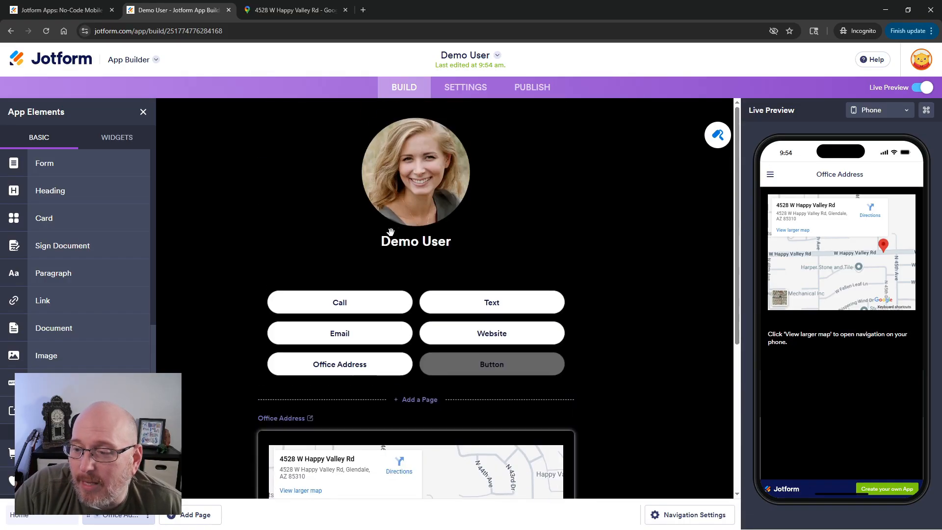
pyautogui.click(770, 174)
pyautogui.click(781, 207)
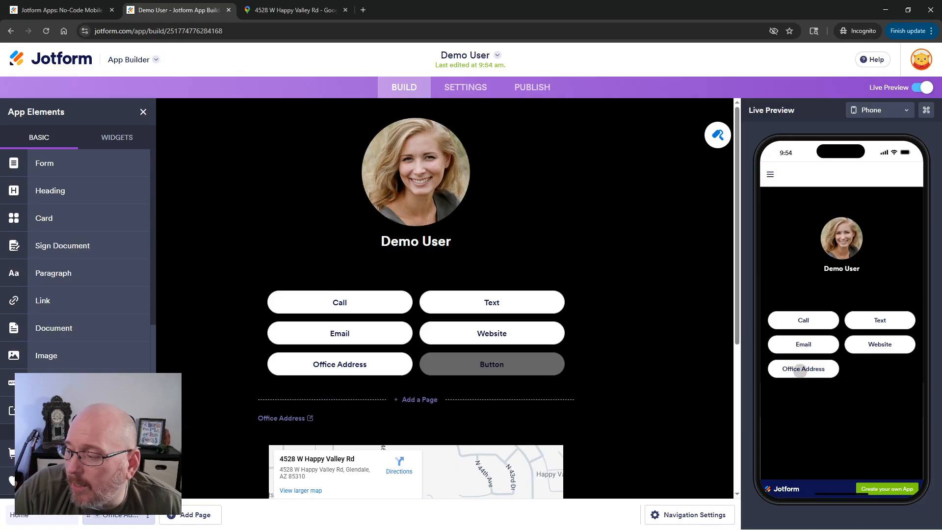
pyautogui.click(800, 370)
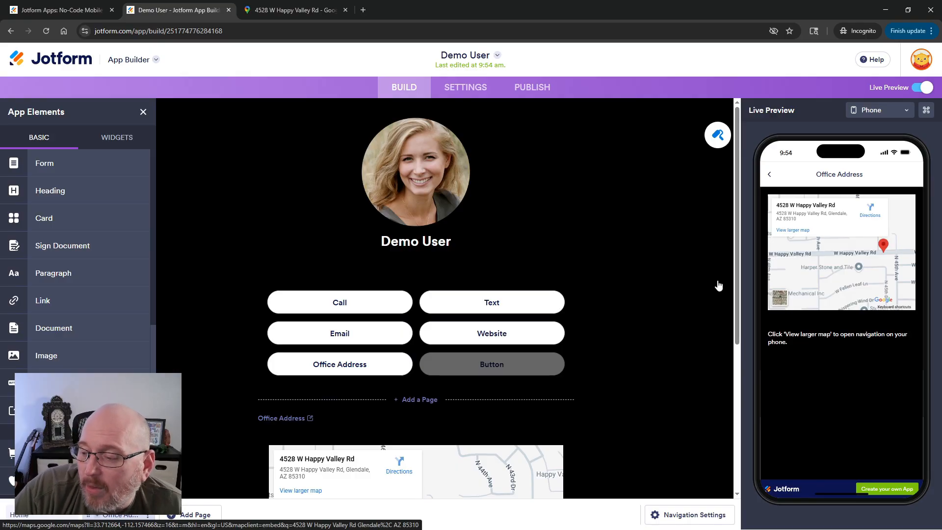
# Label the sixth button Share and set its action to share the app.
pyautogui.doubleClick(513, 362)
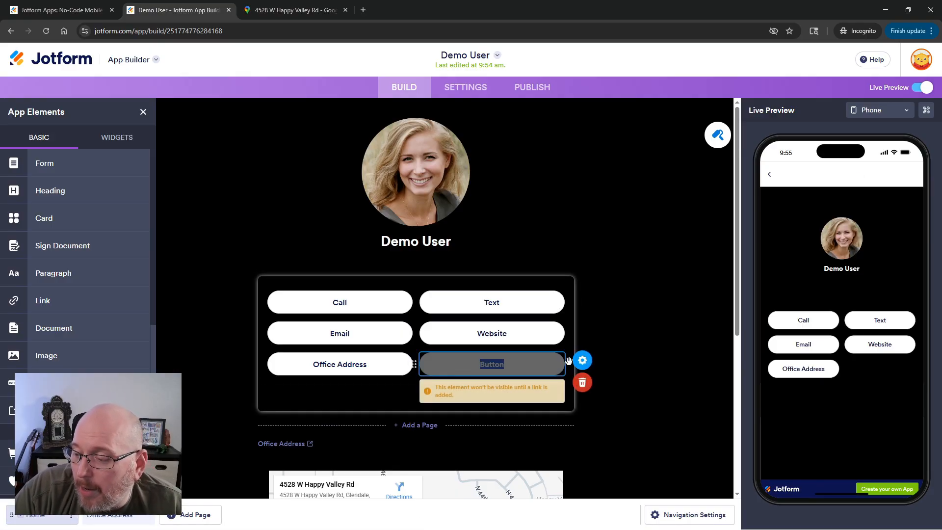
pyautogui.click(583, 360)
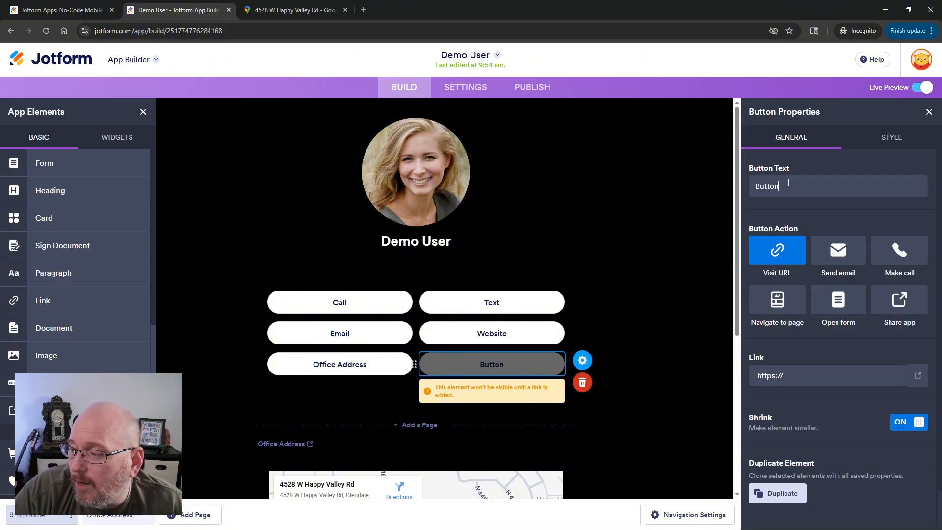
pyautogui.write('Share')
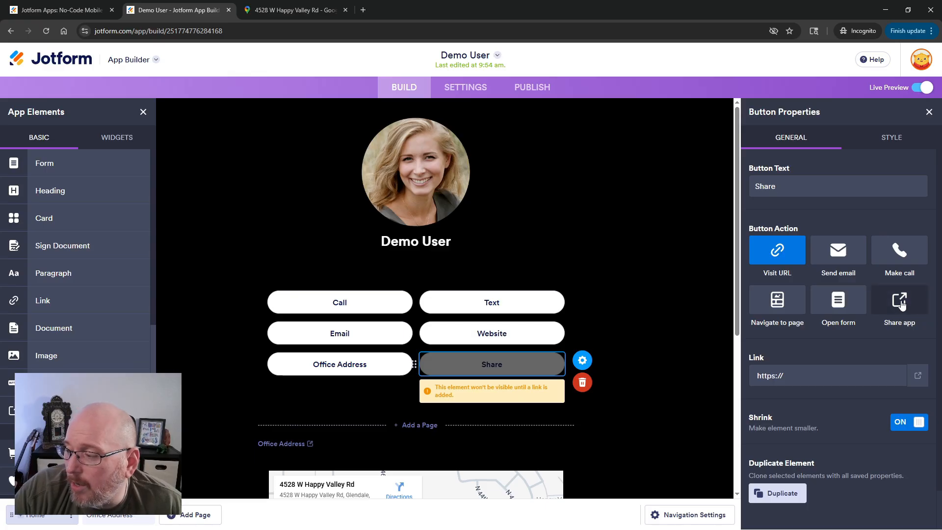
pyautogui.click(902, 304)
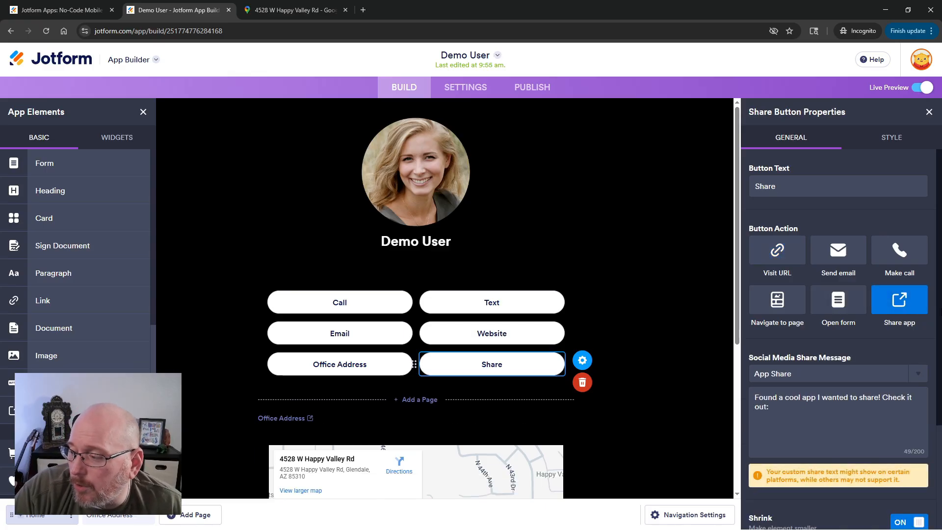
# Set the social media share message to "Get the mobile business card for Demo User!".
pyautogui.tripleClick(789, 407)
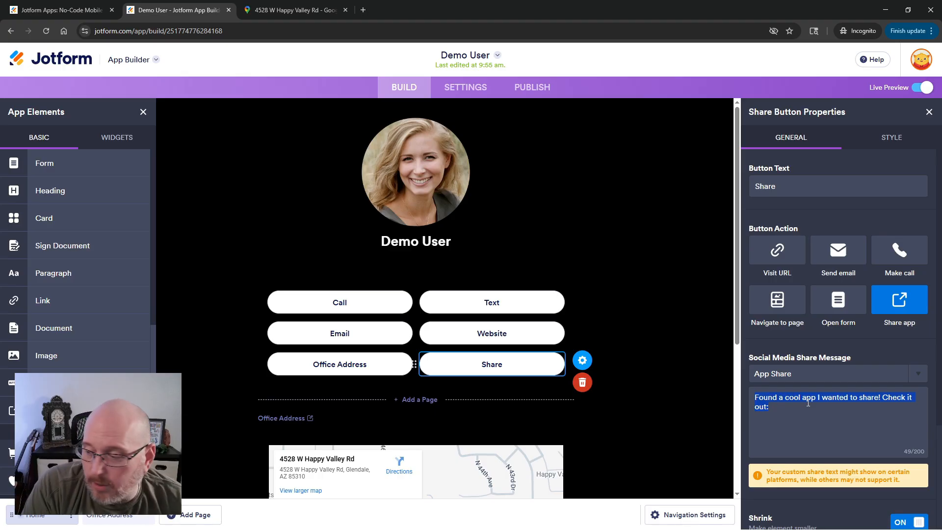
pyautogui.write('Get')
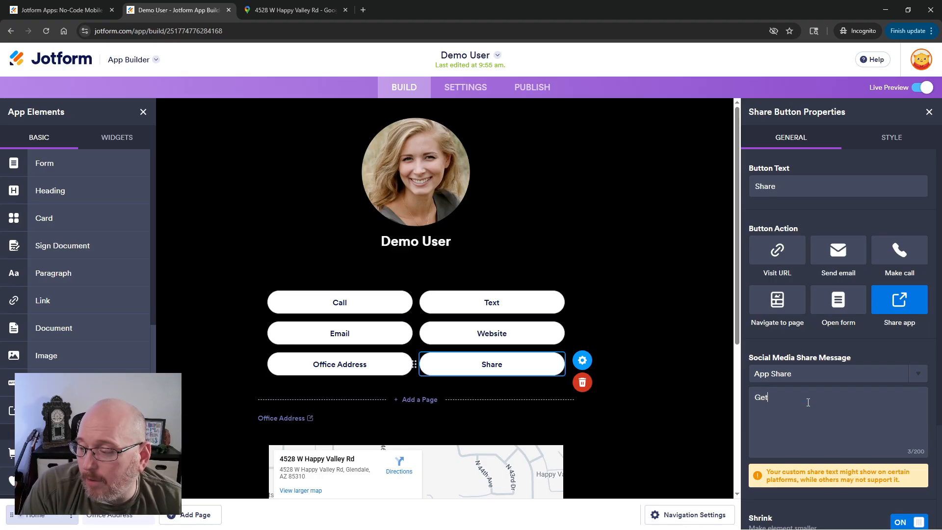
pyautogui.write(' the mobile business card for Dem')
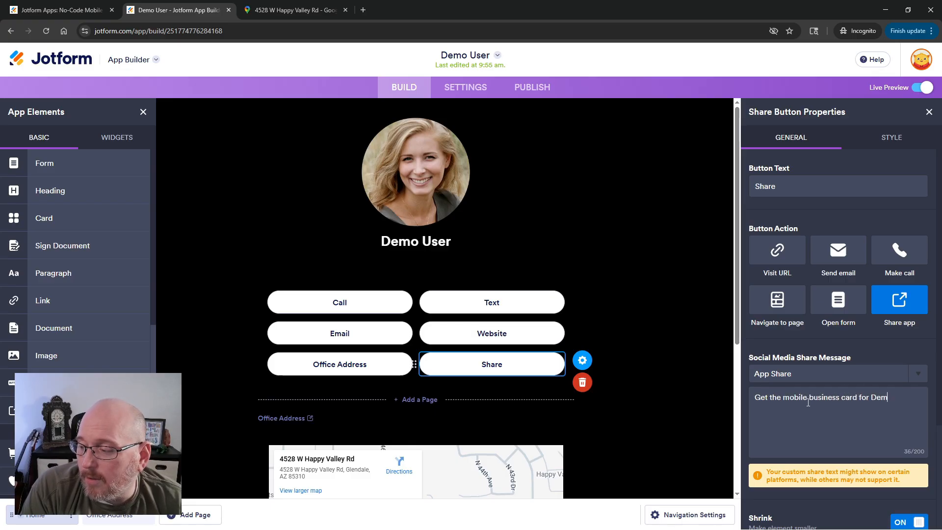
pyautogui.write('User!')
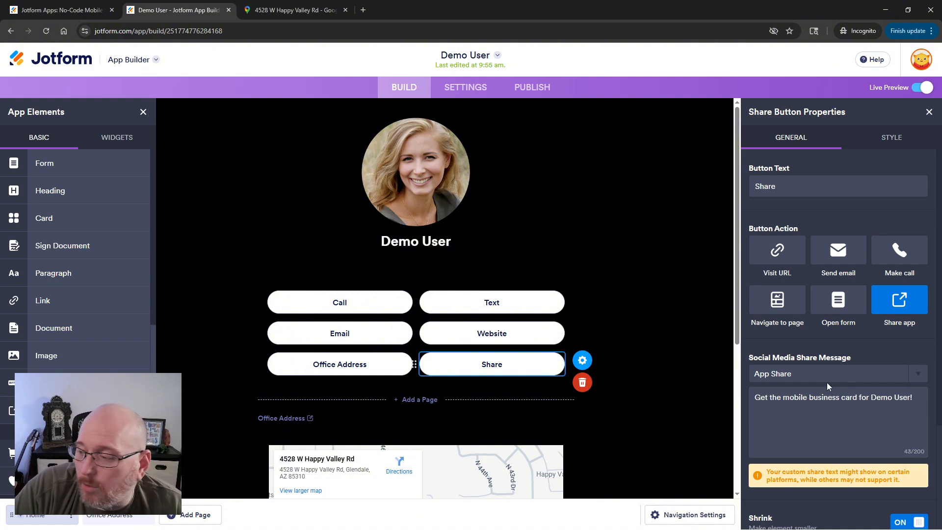
pyautogui.click(632, 332)
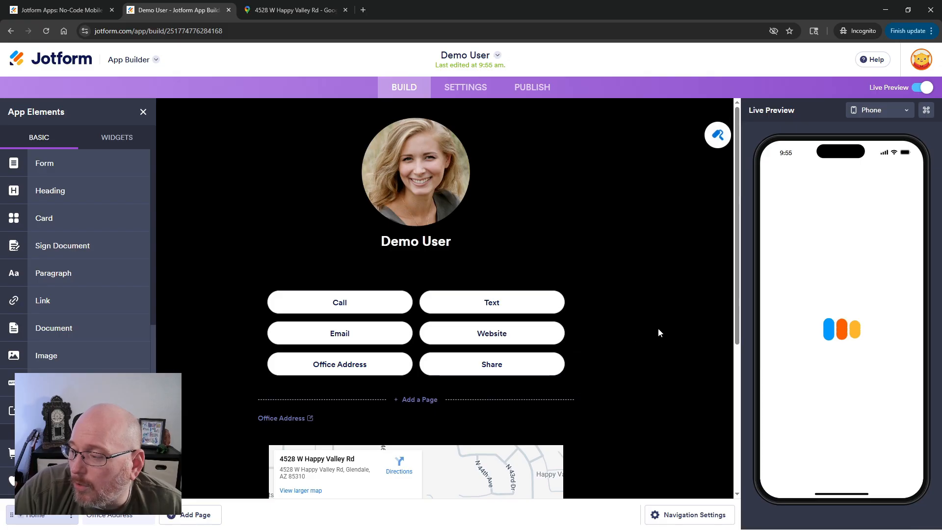
# Test the Share button in the live preview and close the share sheet.
pyautogui.click(879, 369)
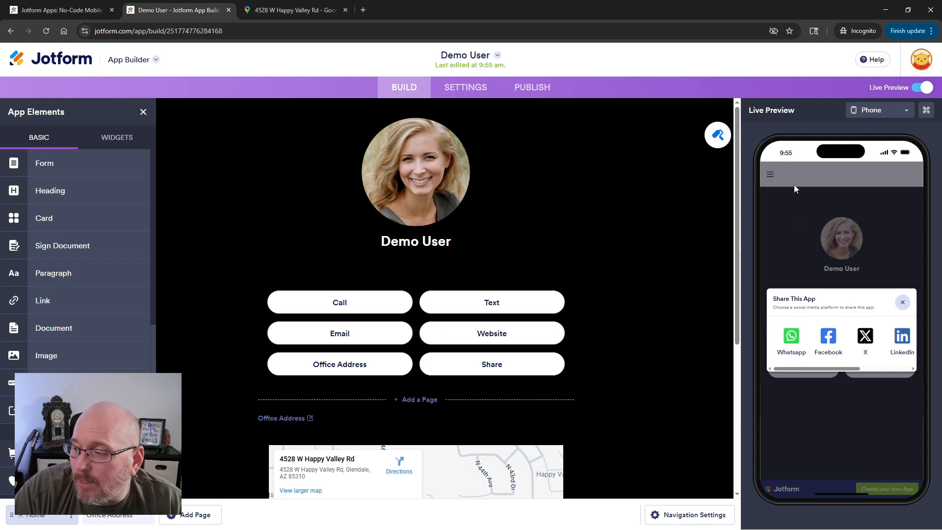
pyautogui.click(903, 302)
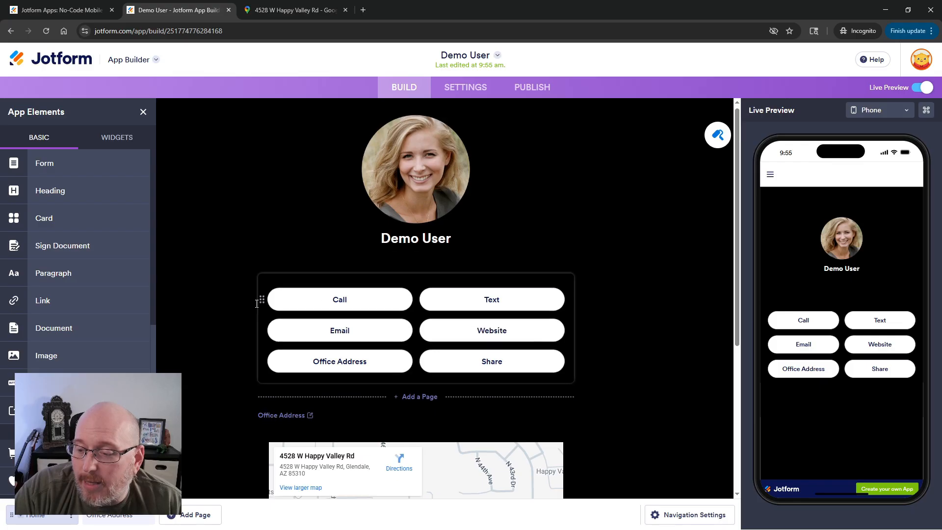
# Insert a divider between the Email/Website row and the Office Address/Share row.
pyautogui.scroll(-1, 260, 301)
pyautogui.scroll(-5, 74, 328)
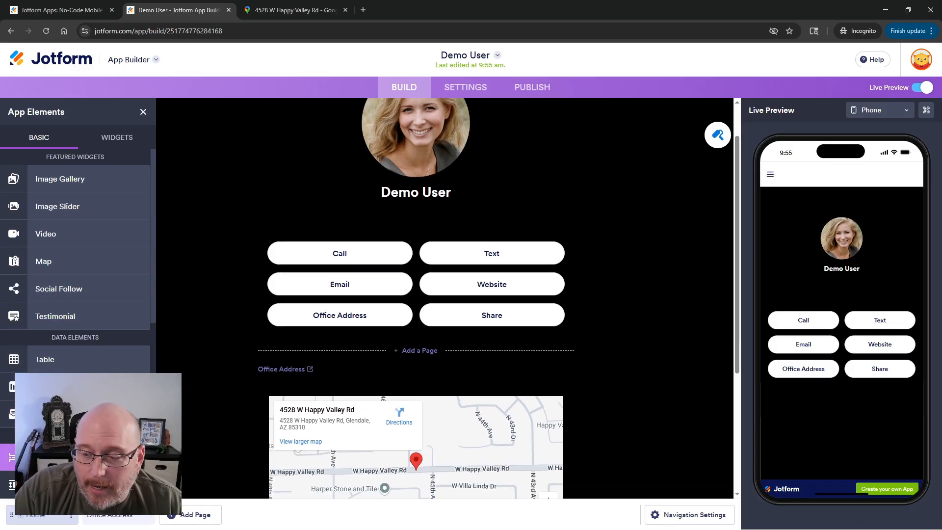
pyautogui.moveTo(49, 457); pyautogui.dragTo(487, 292)
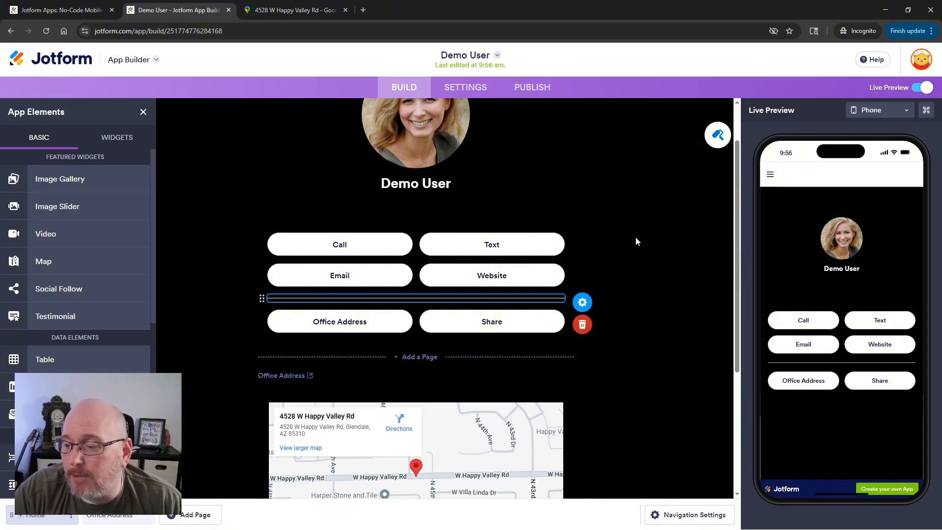
pyautogui.click(624, 294)
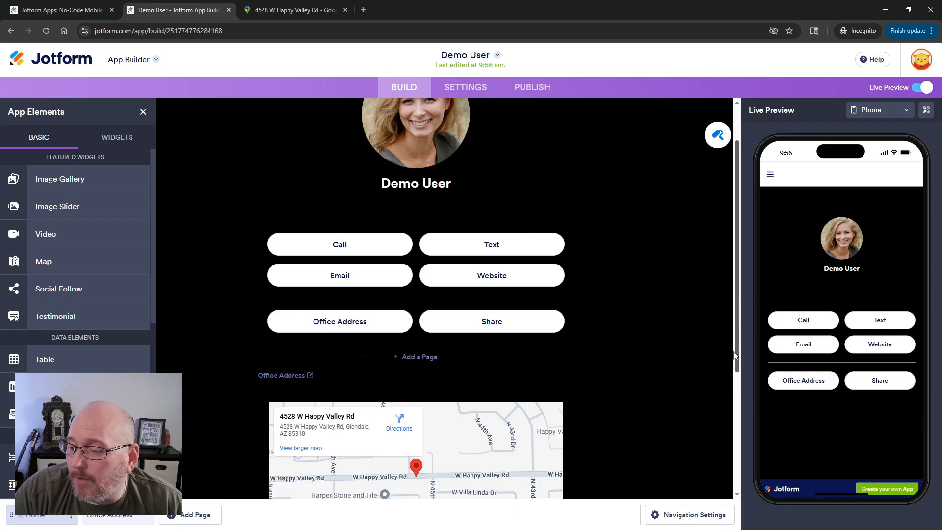
# Open and close the navigation menu in the live preview.
pyautogui.scroll(-1, 626, 323)
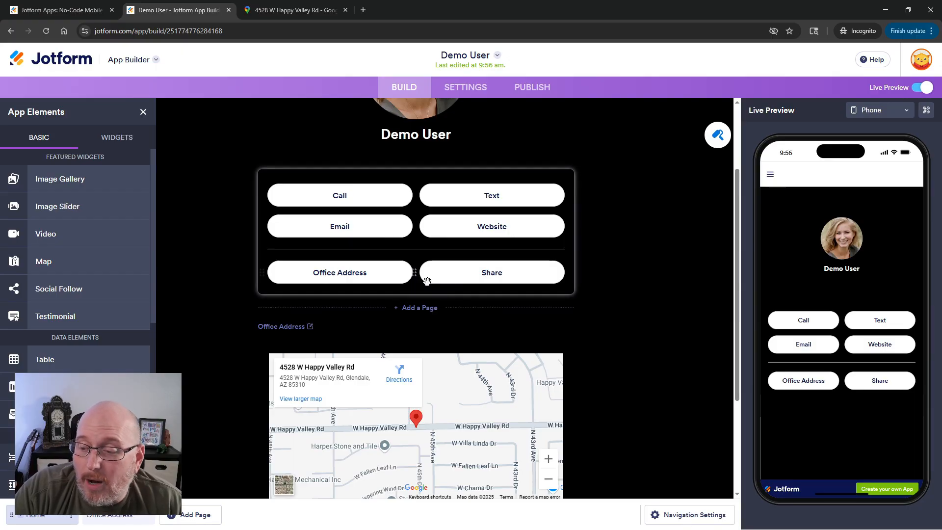
pyautogui.click(770, 175)
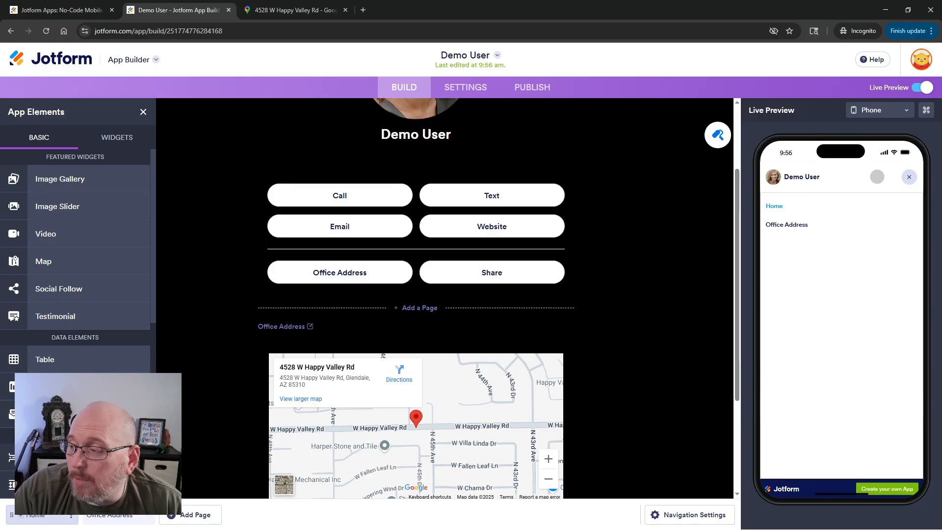
pyautogui.click(909, 177)
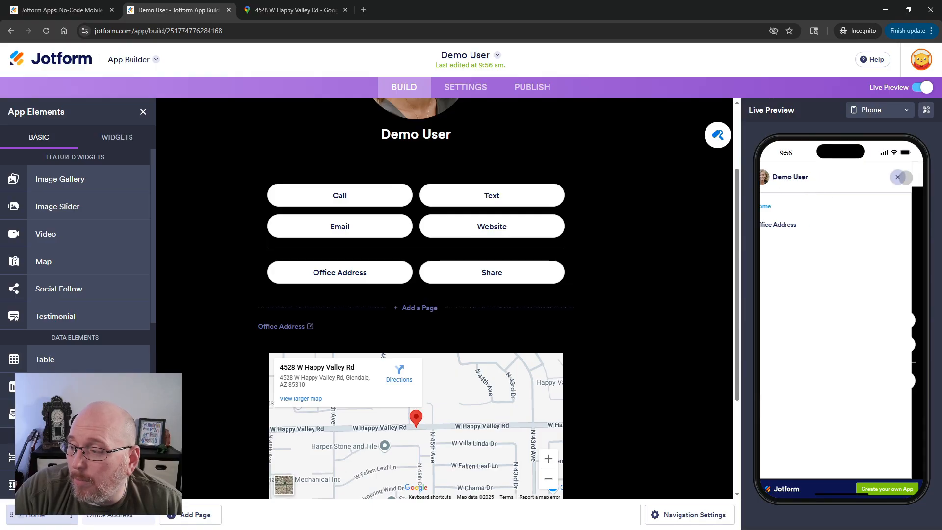
# Set the mobile navigation menu text to Menu.
pyautogui.click(685, 516)
pyautogui.click(801, 244)
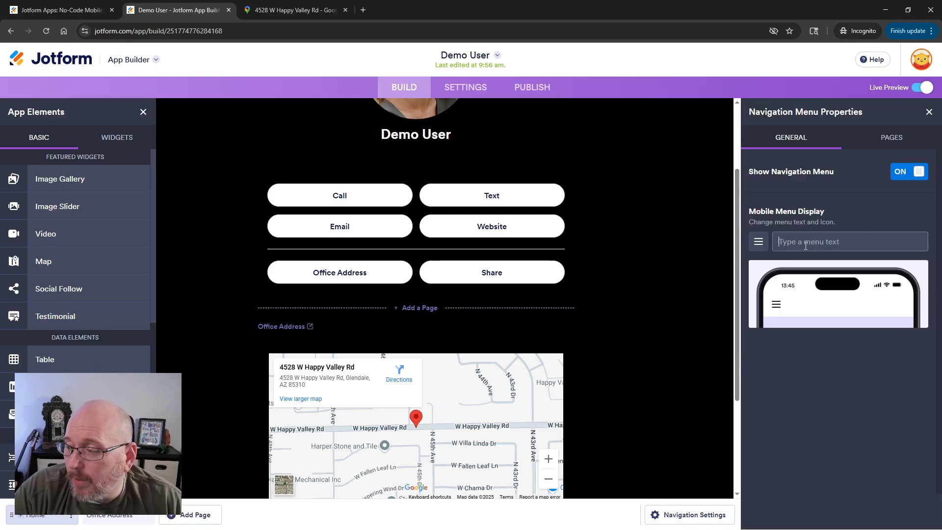
pyautogui.write('Menu')
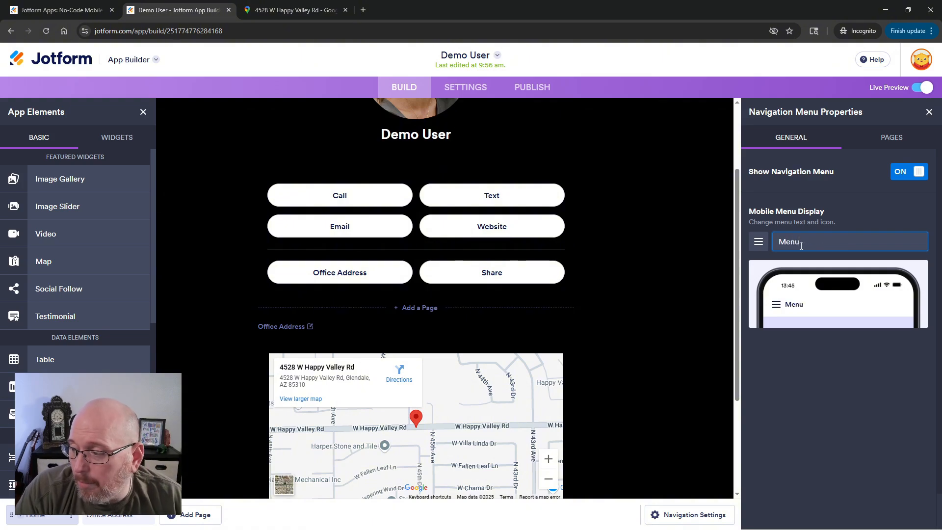
pyautogui.click(696, 249)
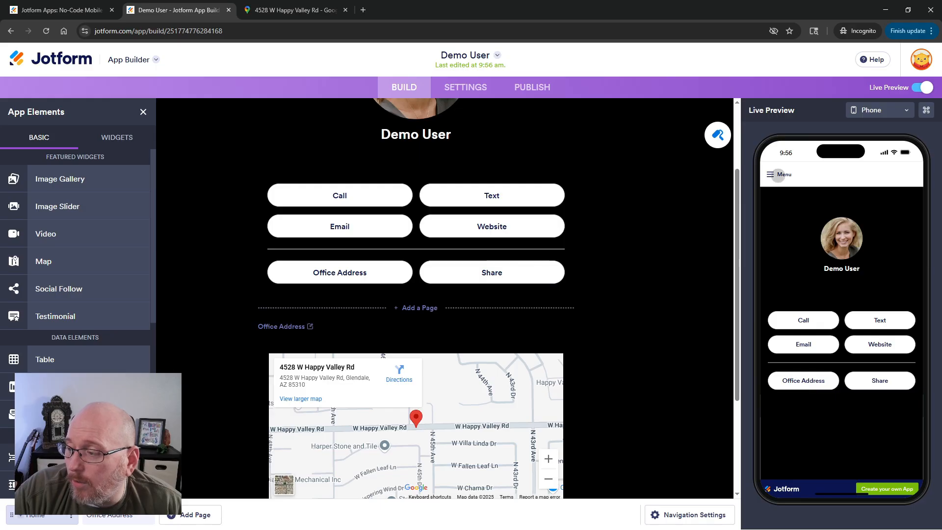
# Switch off the navigation menu so it no longer shows in the app.
pyautogui.click(777, 175)
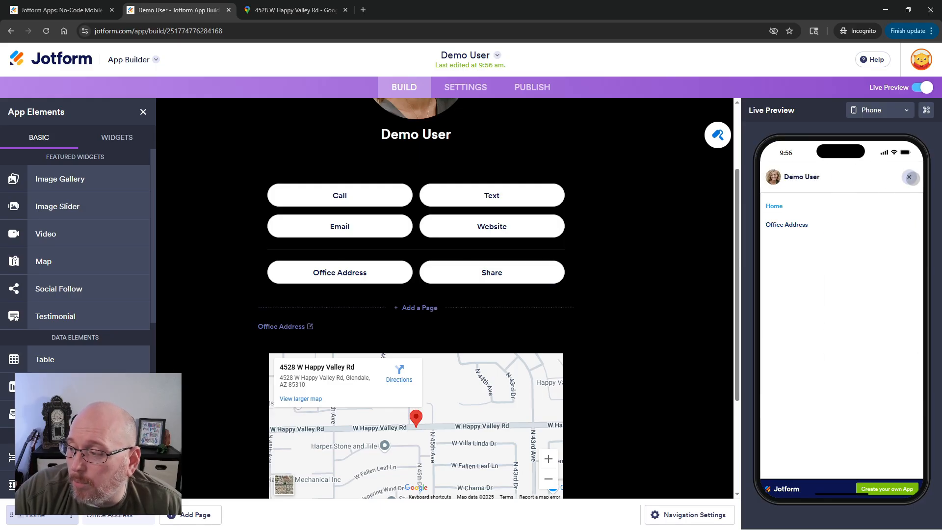
pyautogui.click(909, 177)
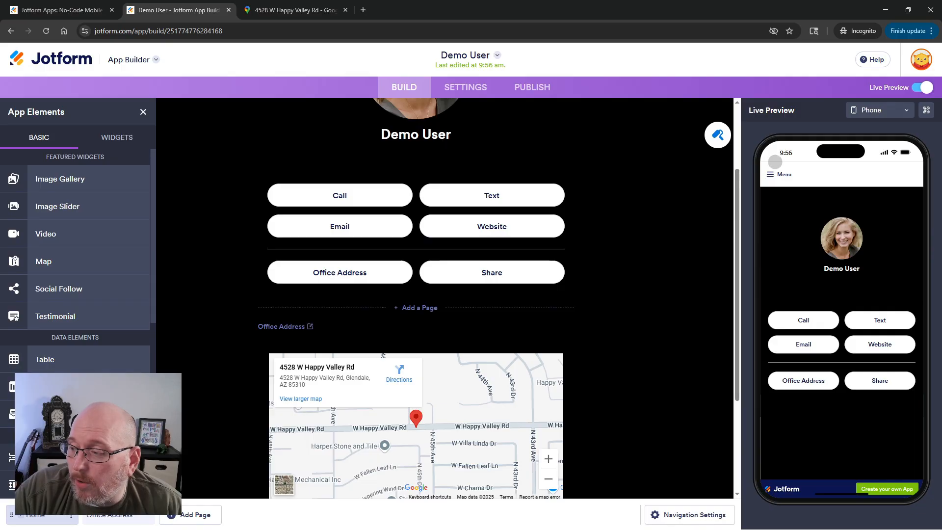
pyautogui.click(678, 517)
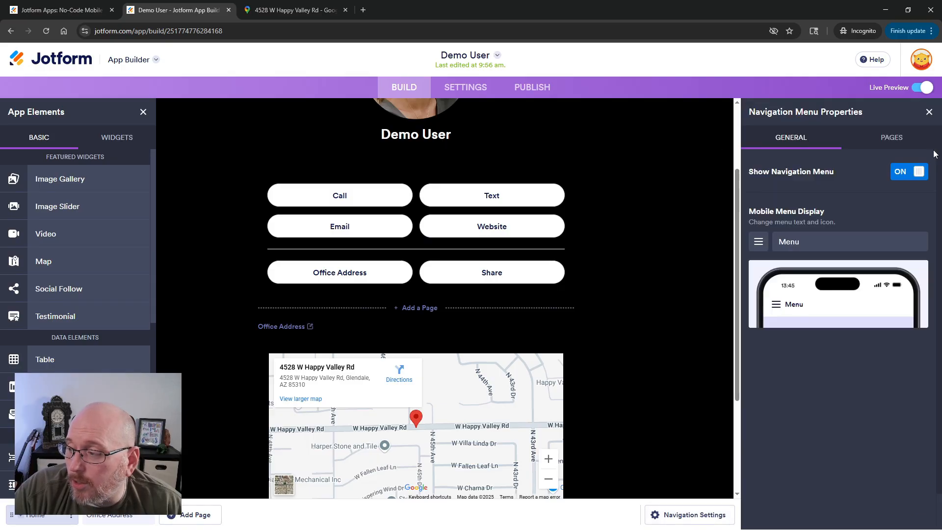
pyautogui.click(918, 172)
pyautogui.click(660, 307)
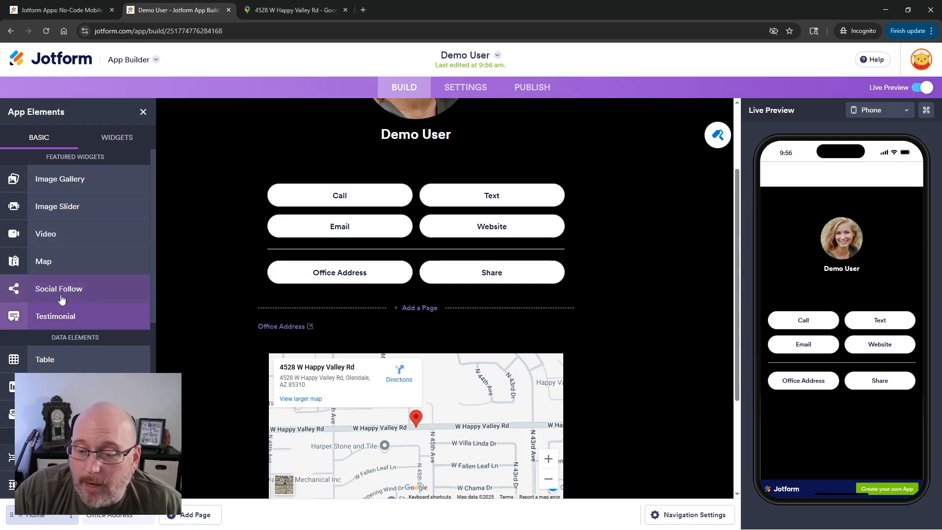
# Add a button below the Office Address and Share row and give it the green color style.
pyautogui.scroll(-5, 61, 294)
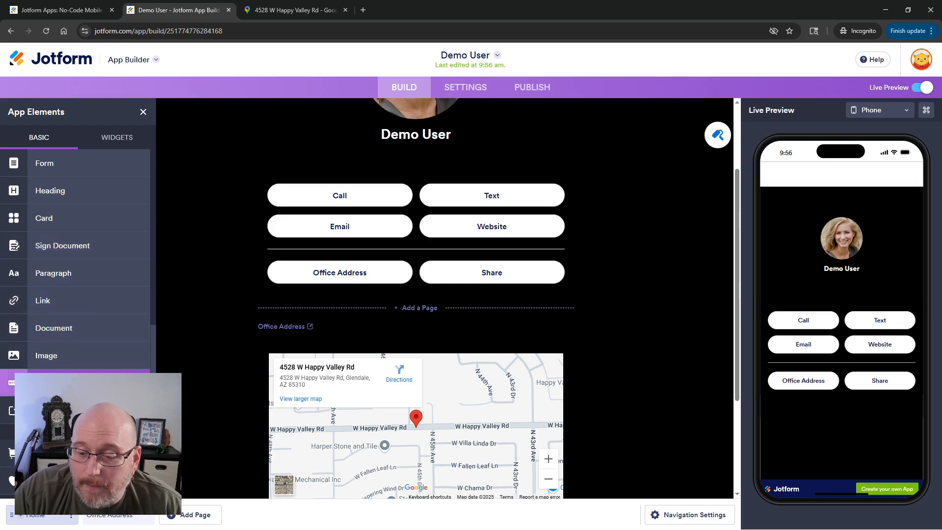
pyautogui.moveTo(59, 382); pyautogui.dragTo(427, 302)
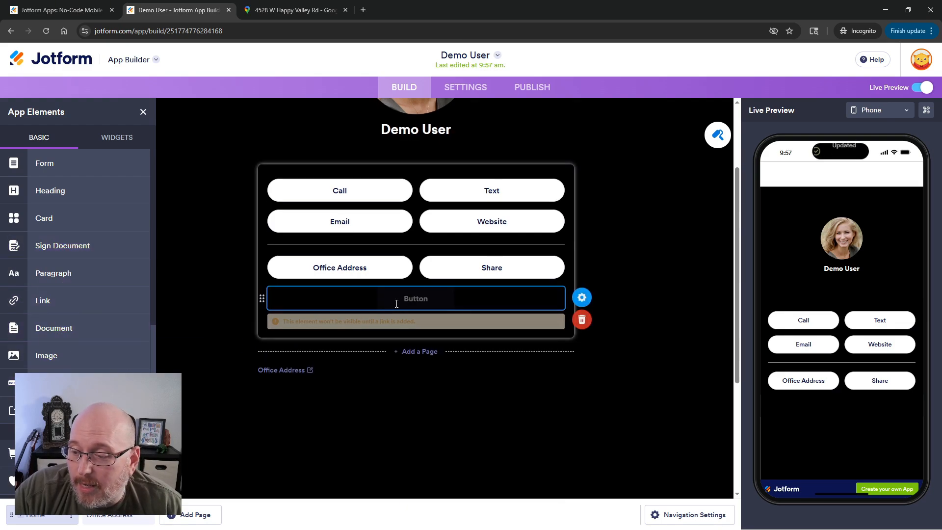
pyautogui.click(583, 298)
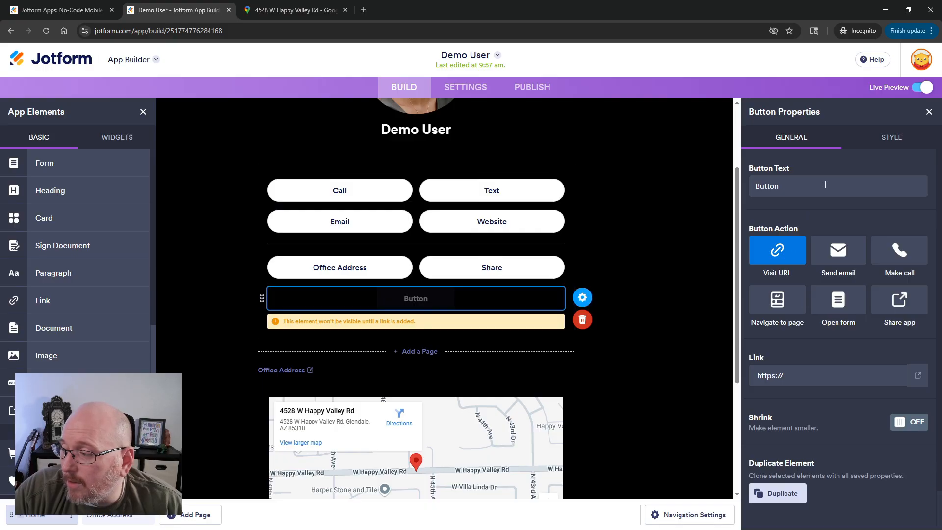
pyautogui.click(888, 135)
pyautogui.click(762, 189)
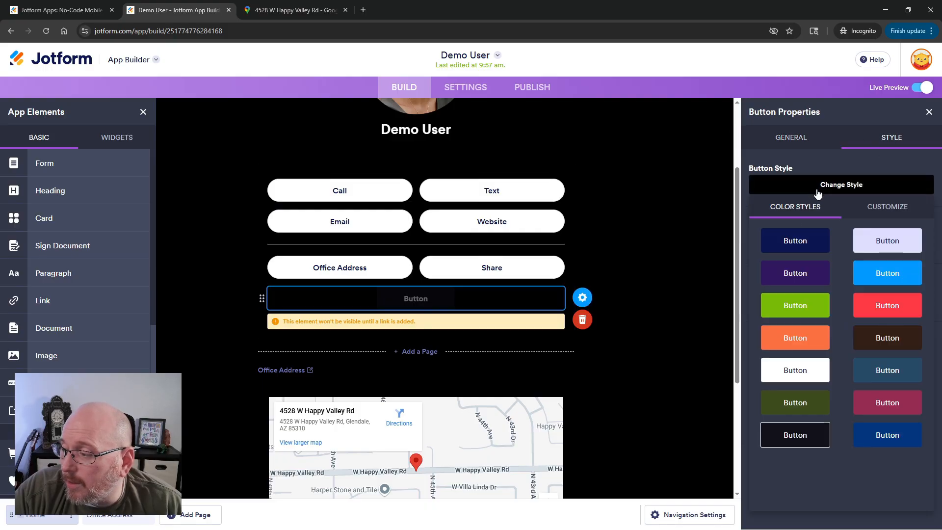
pyautogui.click(792, 307)
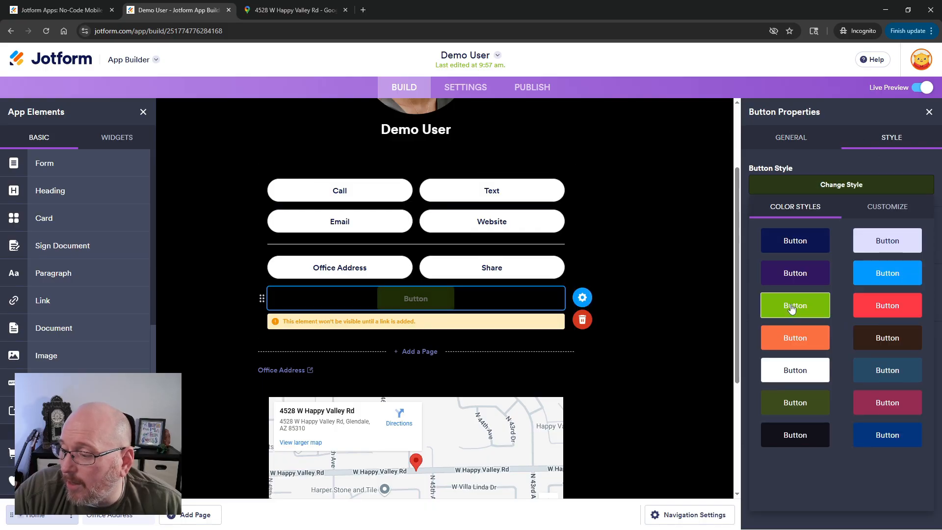
# Make the green button rounded and full width.
pyautogui.click(789, 143)
pyautogui.click(891, 140)
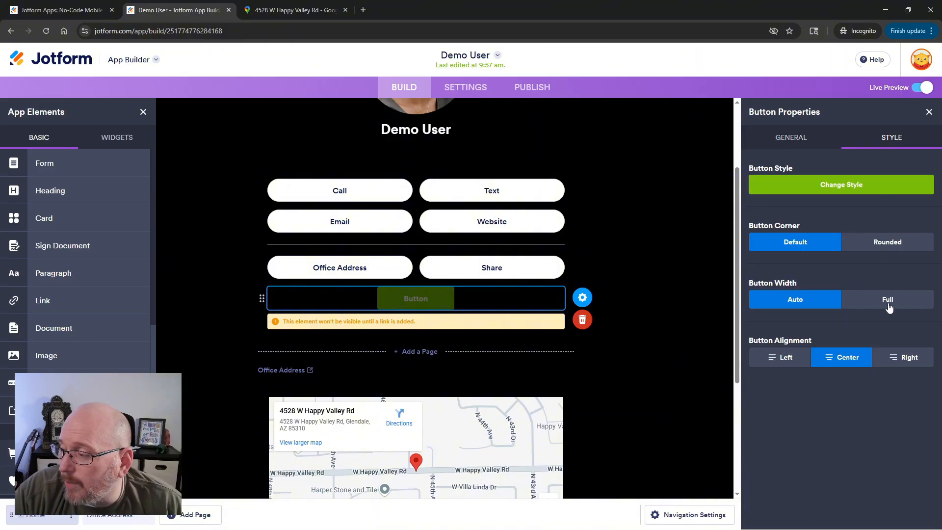
pyautogui.click(886, 247)
pyautogui.click(884, 301)
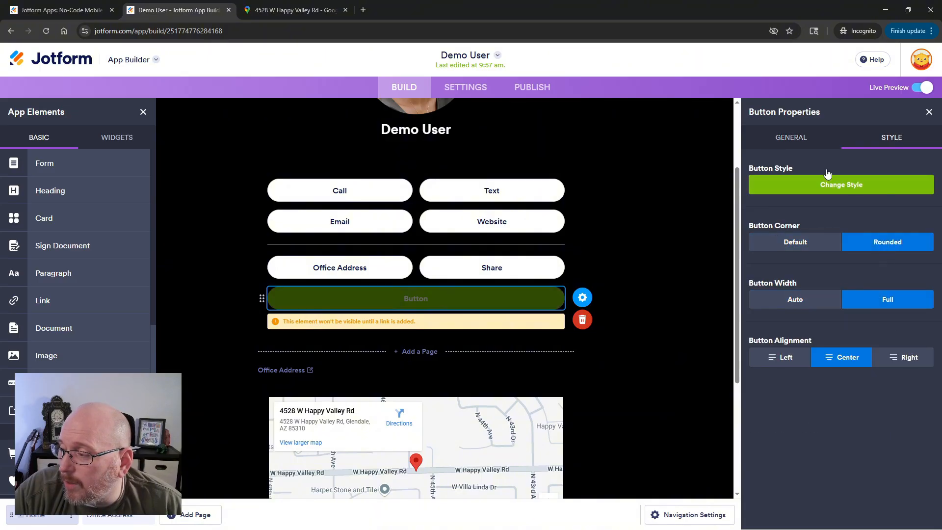
# Set the green button to navigate to a newly created page.
pyautogui.click(805, 140)
pyautogui.click(775, 300)
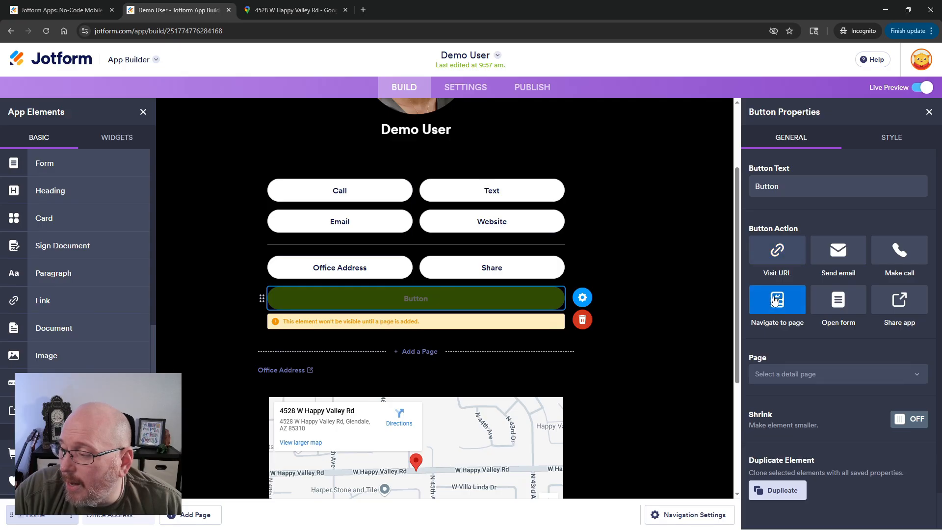
pyautogui.click(797, 377)
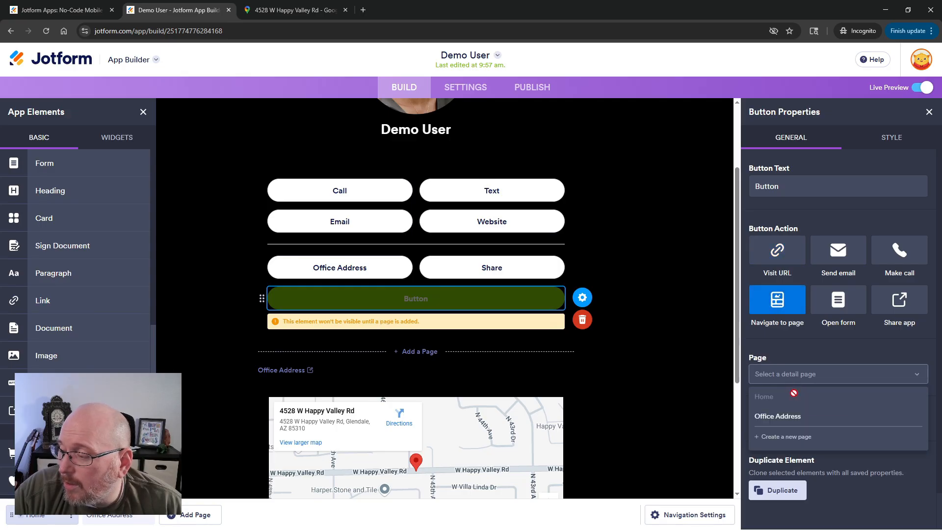
pyautogui.click(781, 436)
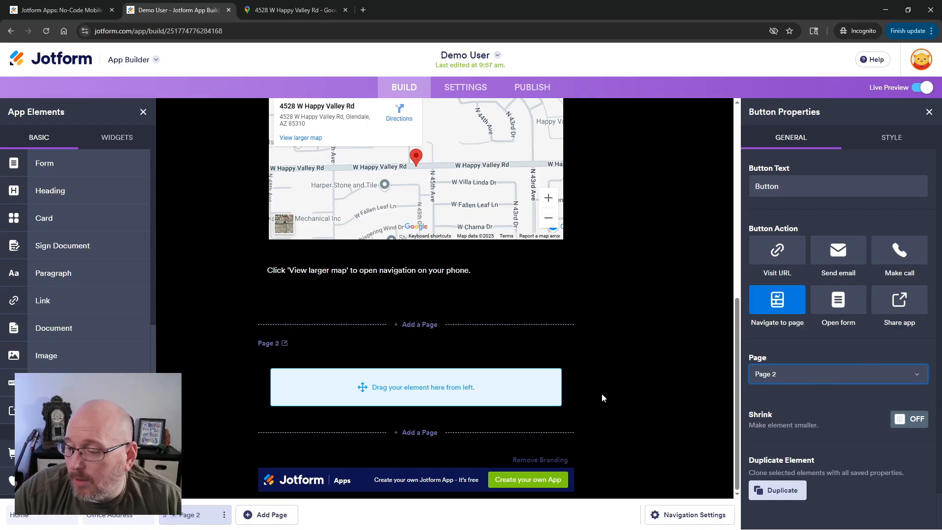
# Rename the new page to More.
pyautogui.click(265, 342)
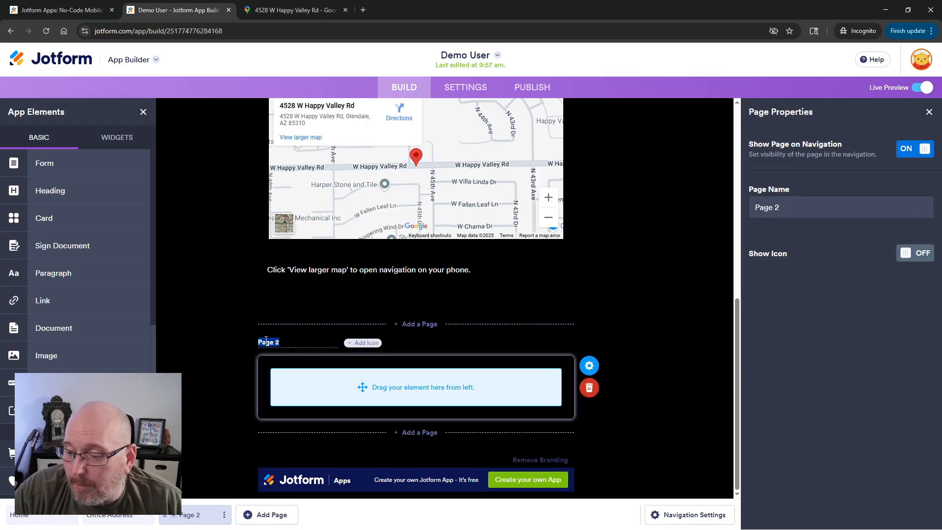
pyautogui.write('Mare')
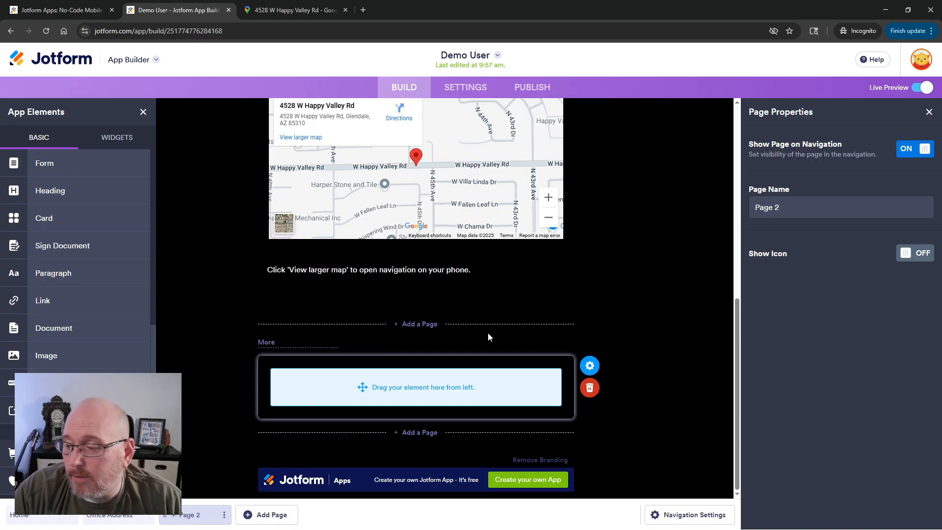
pyautogui.click(622, 310)
# Change the green button's text to More Stuff.
pyautogui.scroll(3, 614, 294)
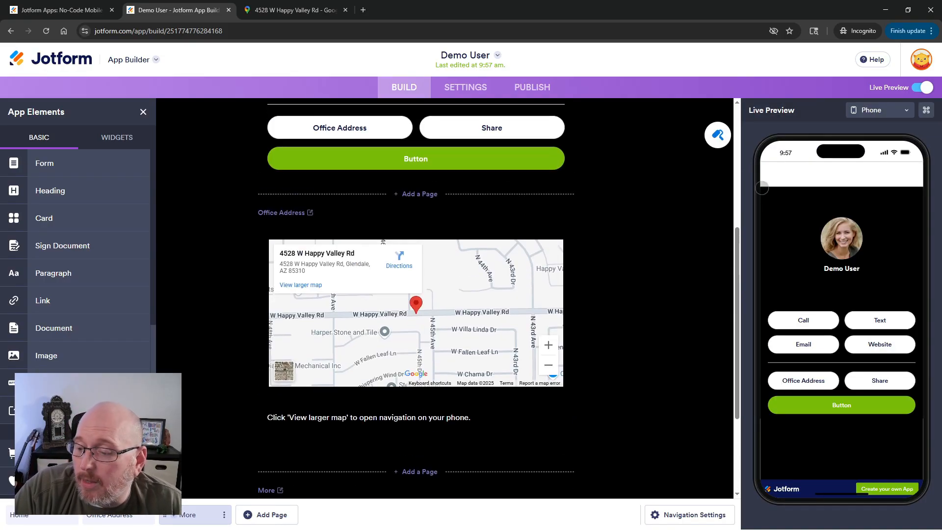
pyautogui.scroll(-2, 674, 314)
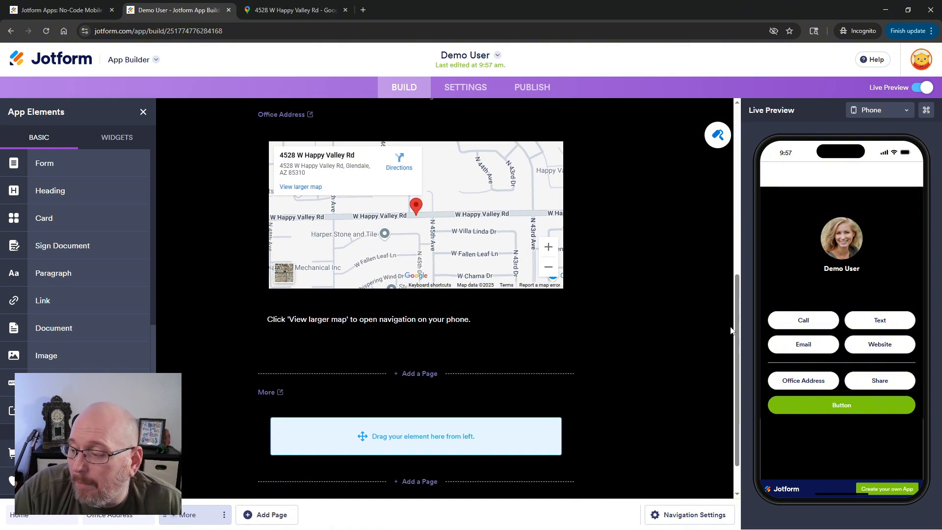
pyautogui.scroll(7, 564, 216)
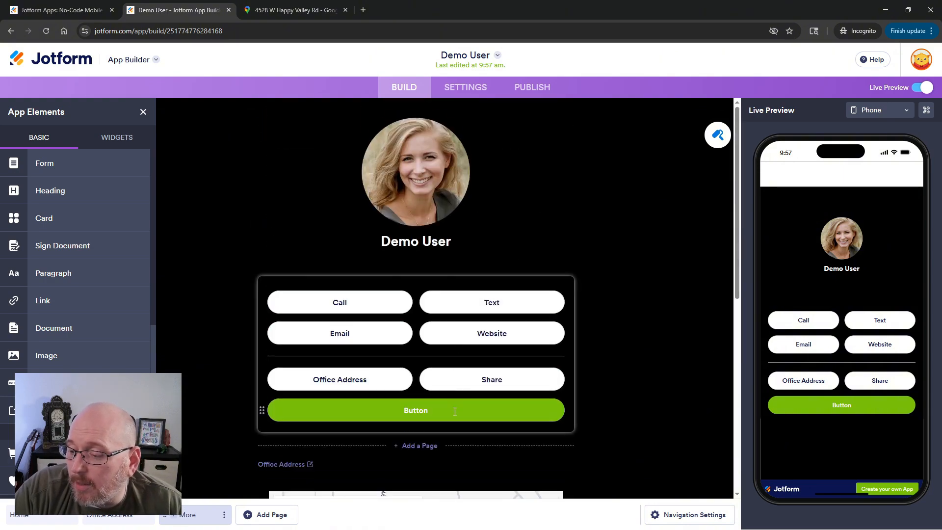
pyautogui.click(546, 405)
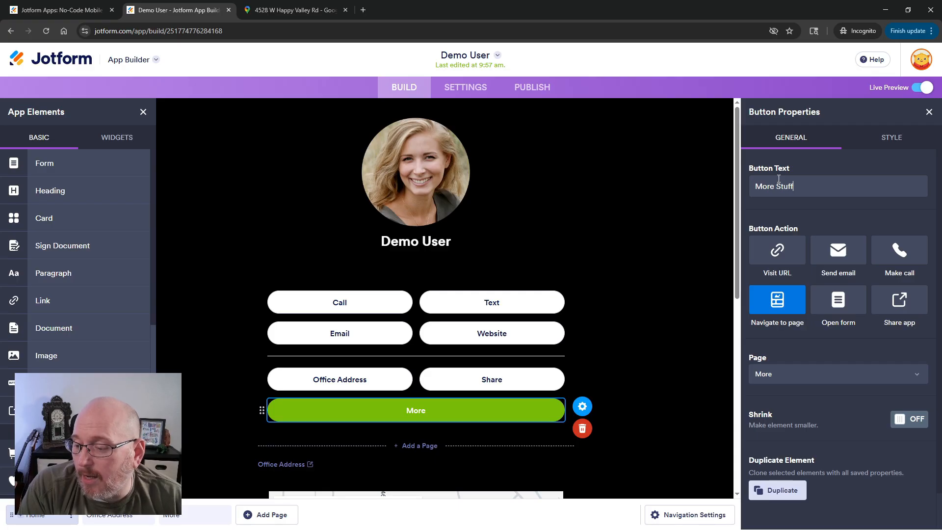
pyautogui.click(665, 333)
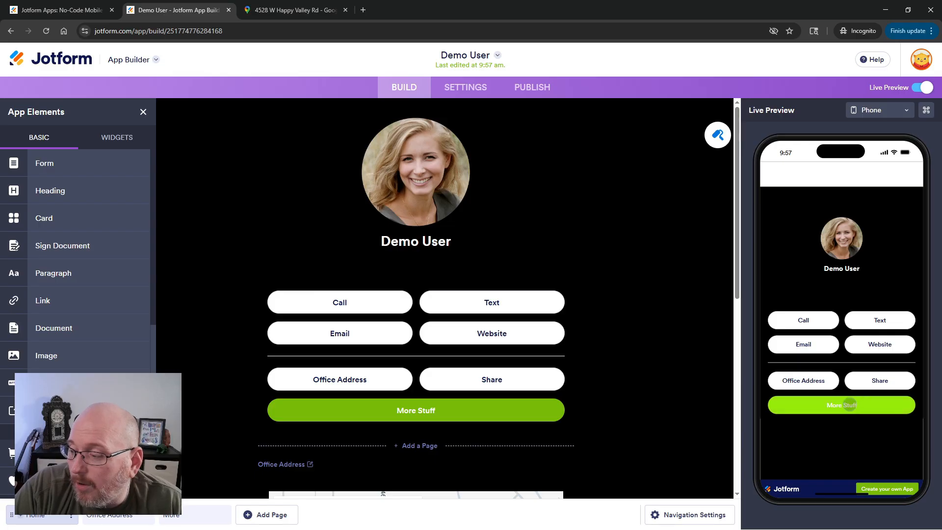
# Add a button to the More page labelled Office Address.
pyautogui.scroll(-8, 686, 372)
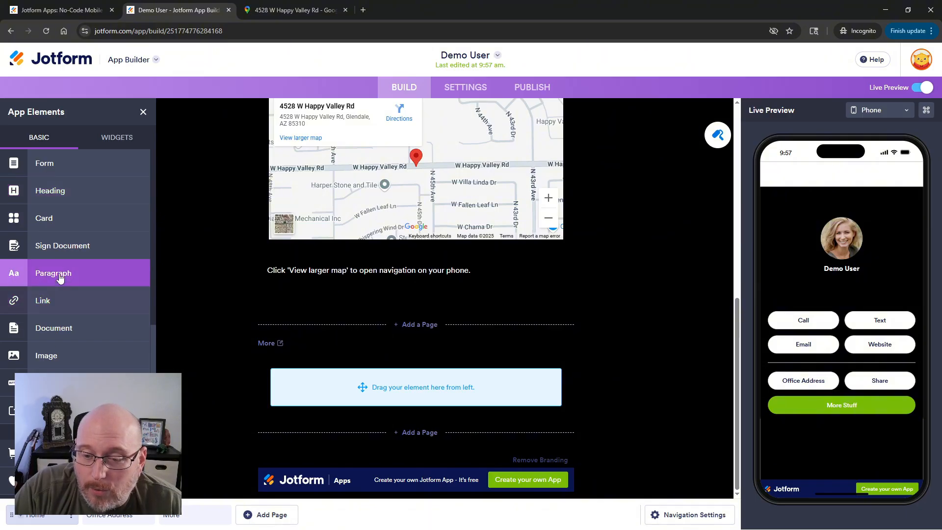
pyautogui.moveTo(49, 382); pyautogui.dragTo(400, 399)
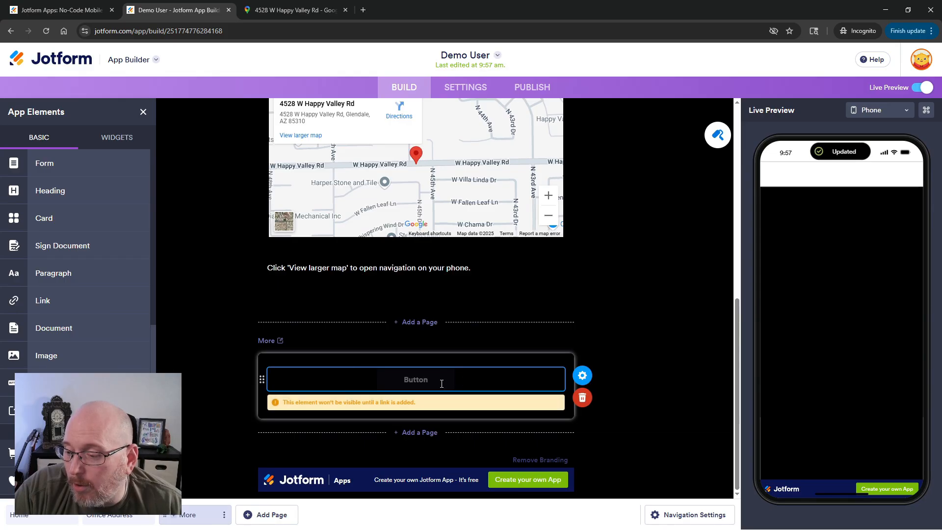
pyautogui.click(582, 376)
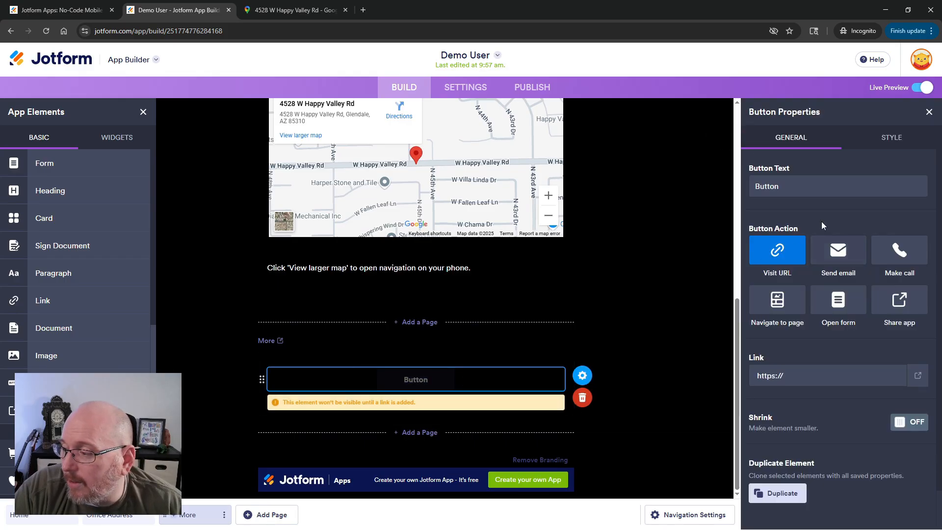
pyautogui.write('Office Address')
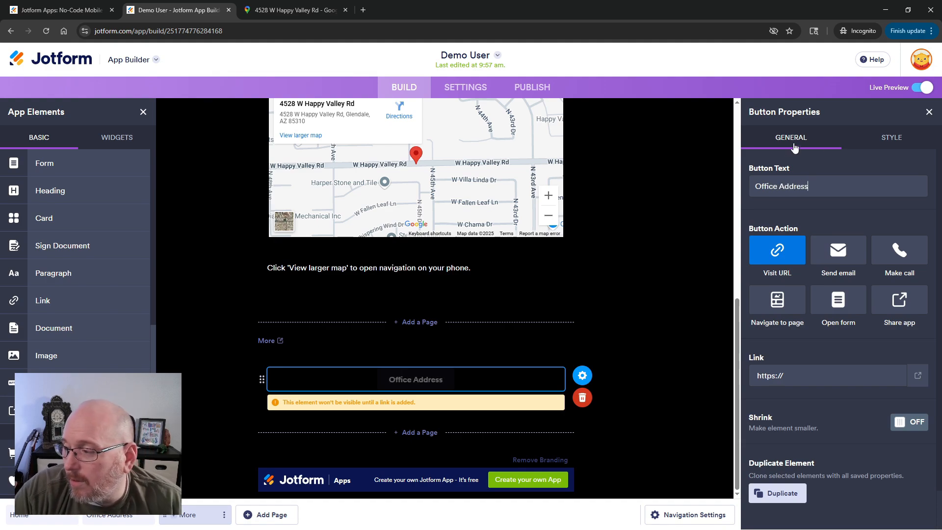
# Give the Office Address button on the More page the blue color style.
pyautogui.click(891, 137)
pyautogui.click(845, 183)
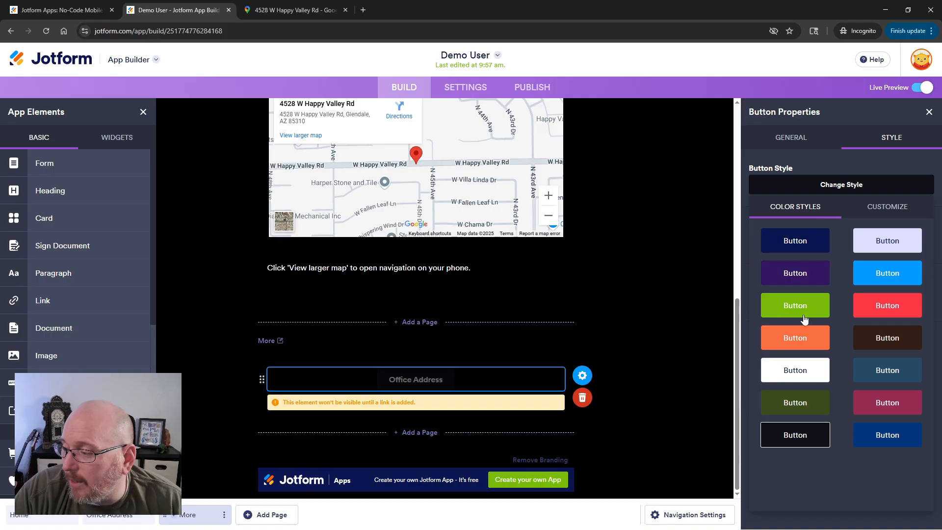
pyautogui.click(867, 287)
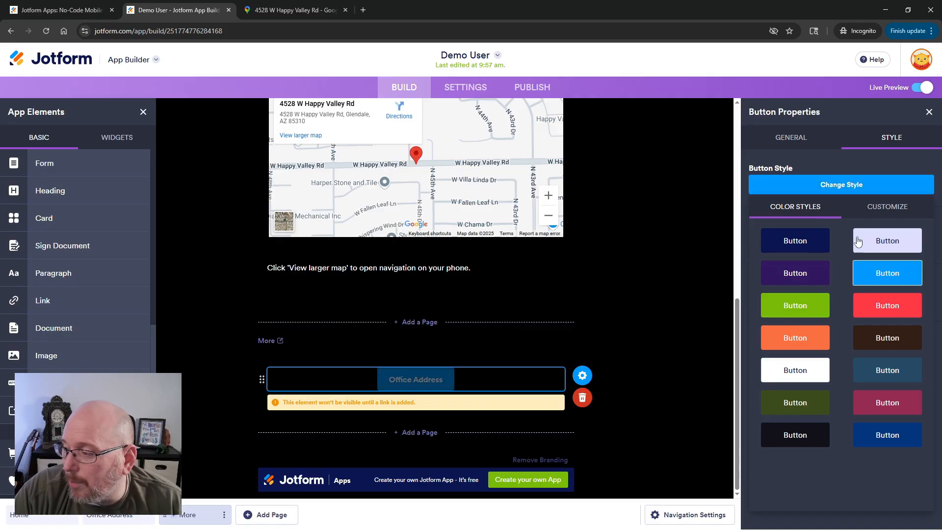
pyautogui.click(878, 206)
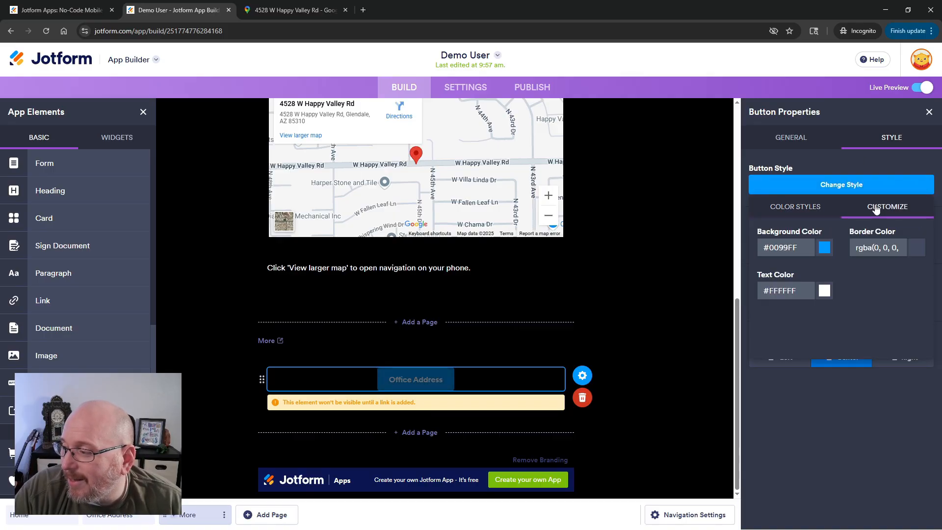
# Make the blue Office Address button rounded and full width.
pyautogui.click(799, 140)
pyautogui.click(888, 139)
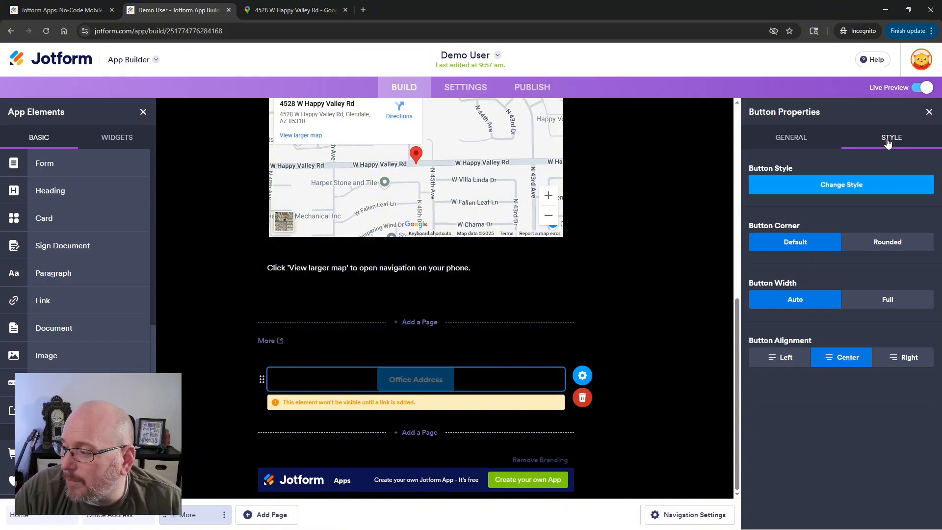
pyautogui.click(889, 242)
pyautogui.click(878, 301)
pyautogui.click(660, 296)
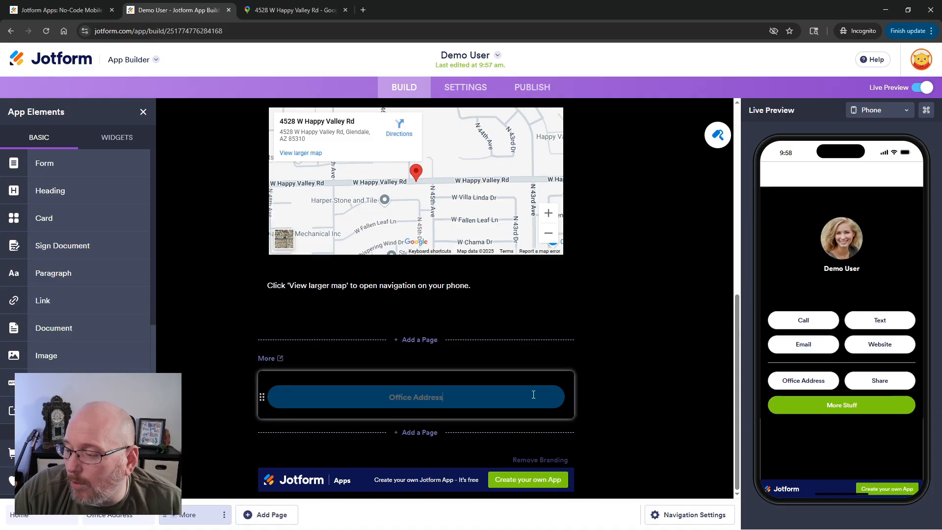
# Set the blue Office Address button to navigate to the Office Address page.
pyautogui.click(553, 395)
pyautogui.click(582, 393)
pyautogui.click(778, 300)
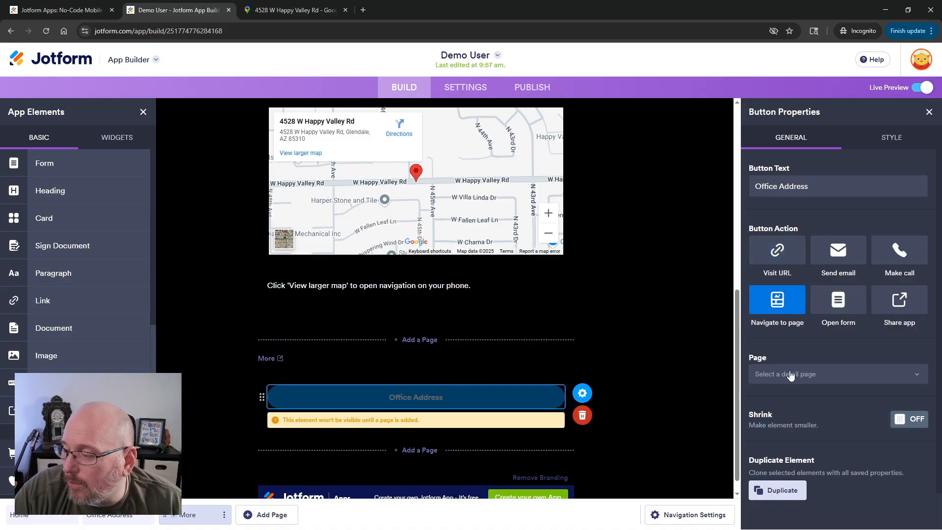
pyautogui.click(788, 374)
pyautogui.click(779, 410)
pyautogui.click(636, 331)
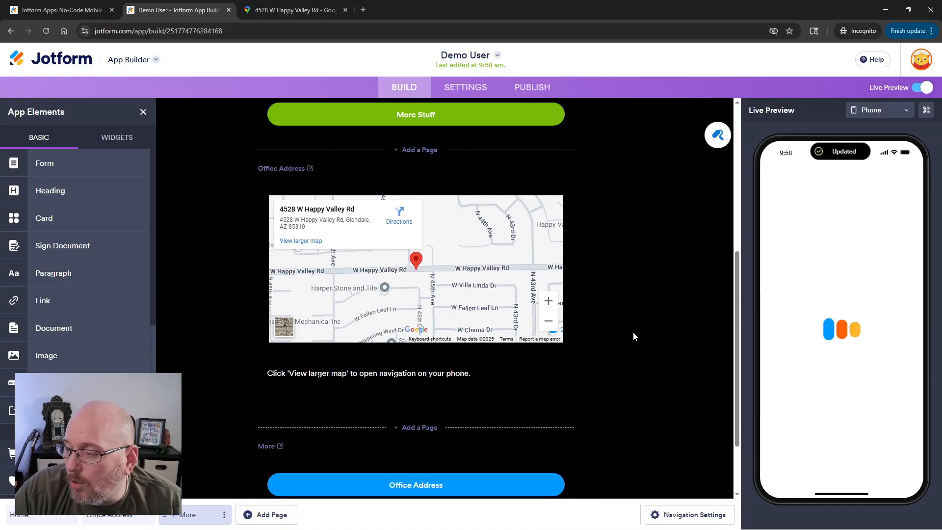
# Test the More Stuff and Office Address buttons in the live preview.
pyautogui.scroll(3, 632, 336)
pyautogui.scroll(-5, 633, 335)
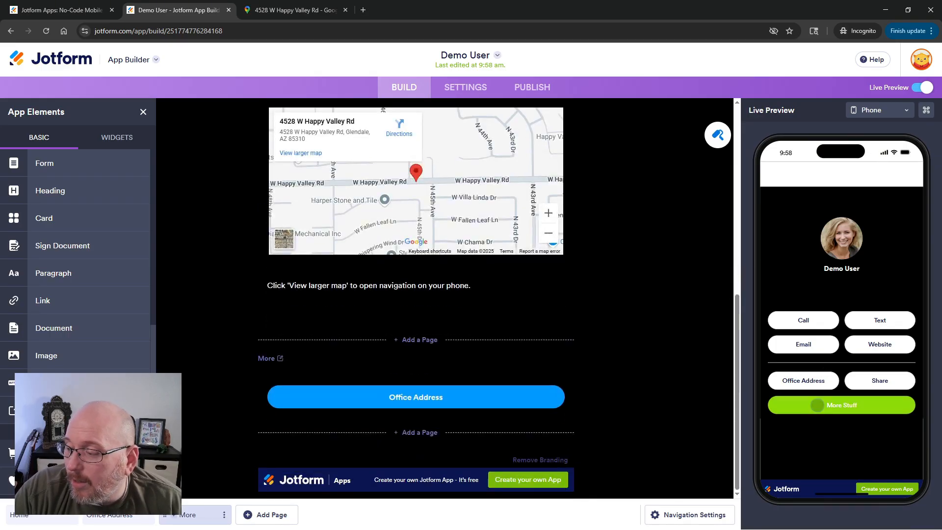
pyautogui.click(834, 406)
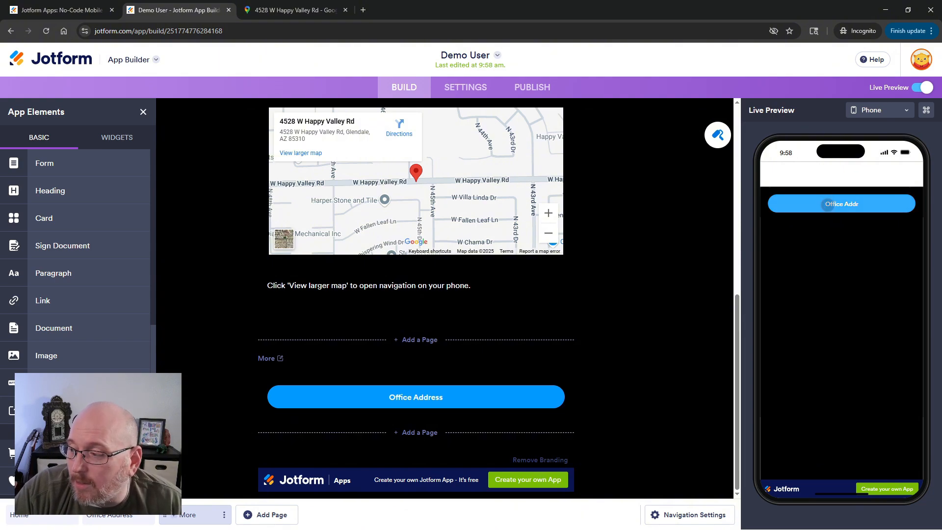
pyautogui.click(827, 205)
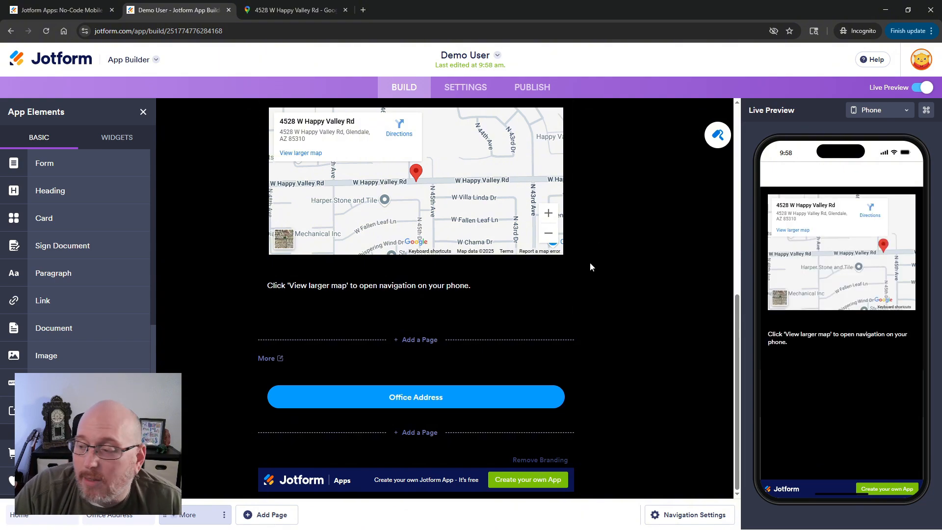
# Delete the More page from the navigation pages, keeping its elements.
pyautogui.scroll(7, 590, 262)
pyautogui.scroll(-2, 590, 267)
pyautogui.scroll(1, 591, 266)
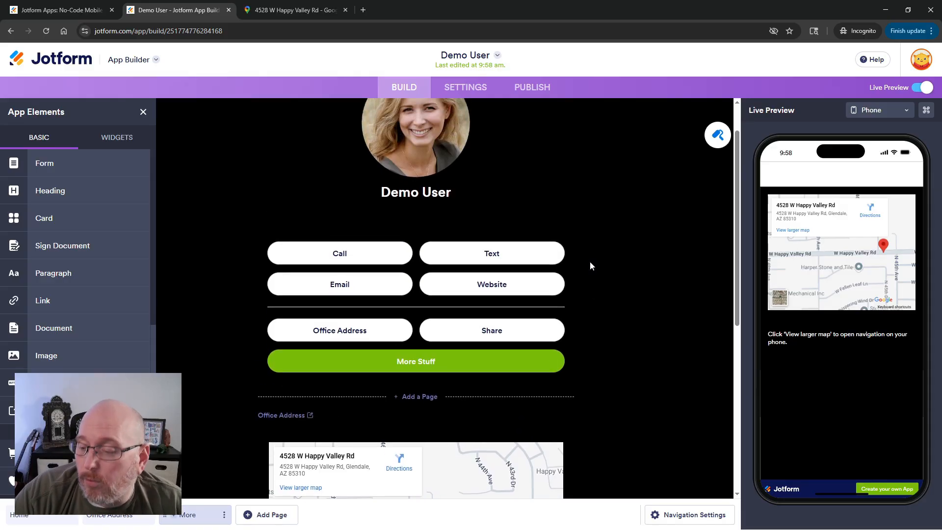
pyautogui.scroll(-7, 589, 265)
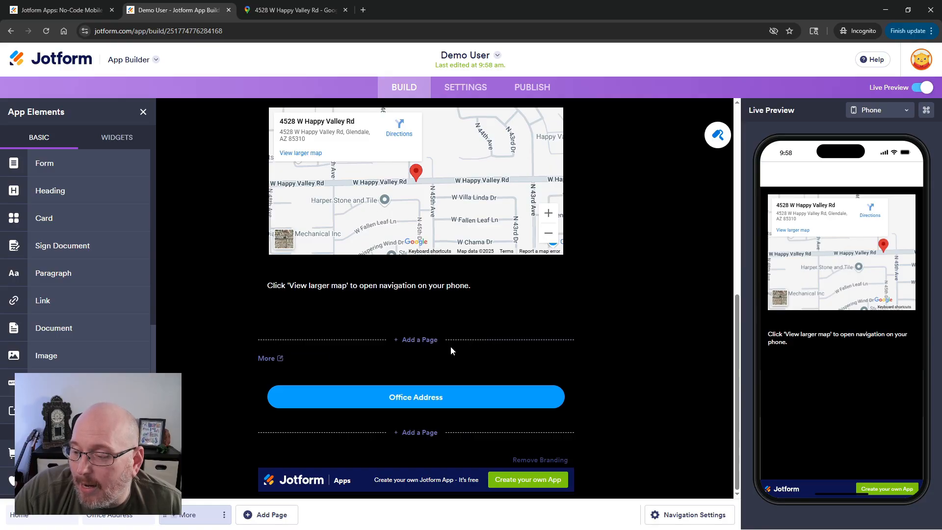
pyautogui.click(681, 514)
pyautogui.click(902, 138)
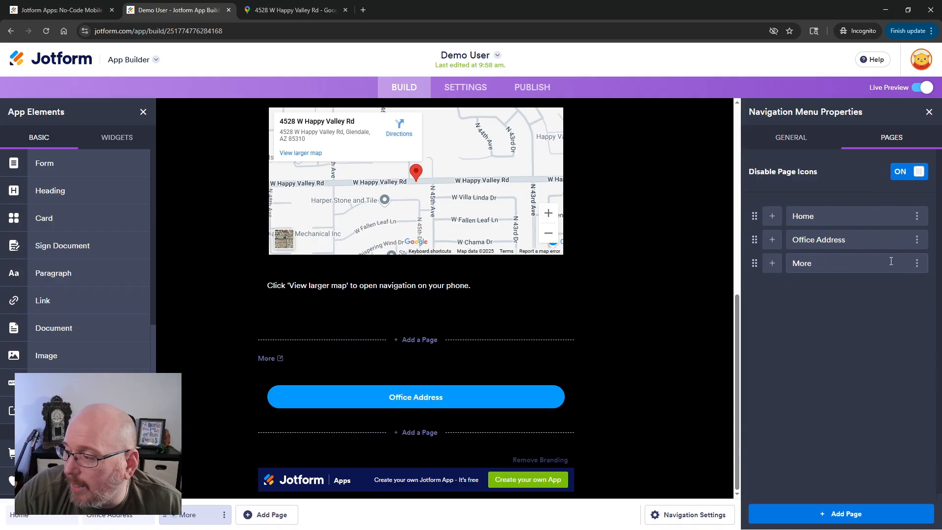
pyautogui.click(917, 264)
pyautogui.click(844, 324)
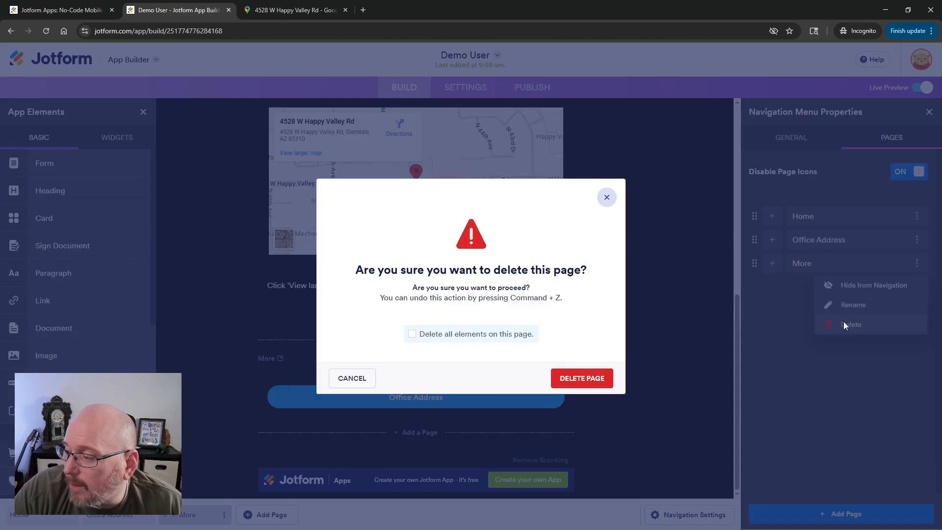
pyautogui.click(582, 380)
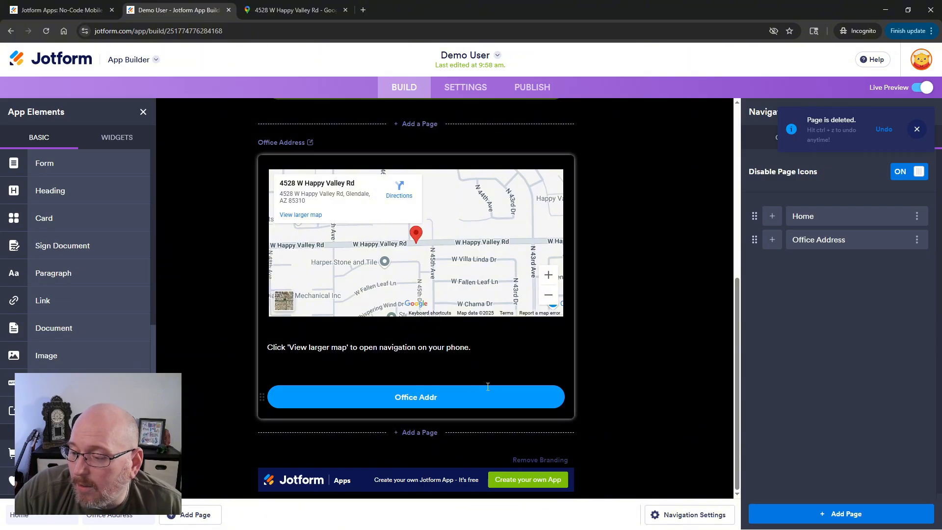
# Delete the blue Office Address button that moved onto the Office Address page.
pyautogui.click(433, 395)
pyautogui.click(603, 320)
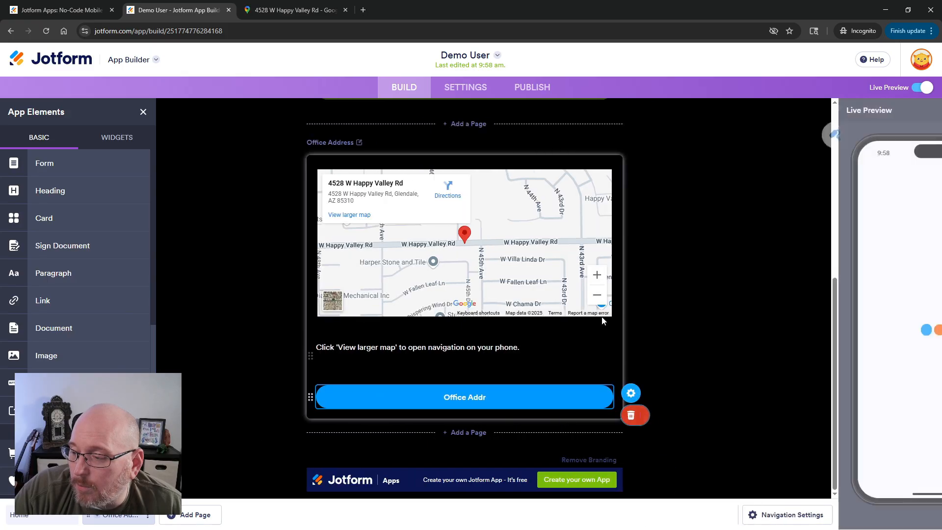
pyautogui.press('Delete')
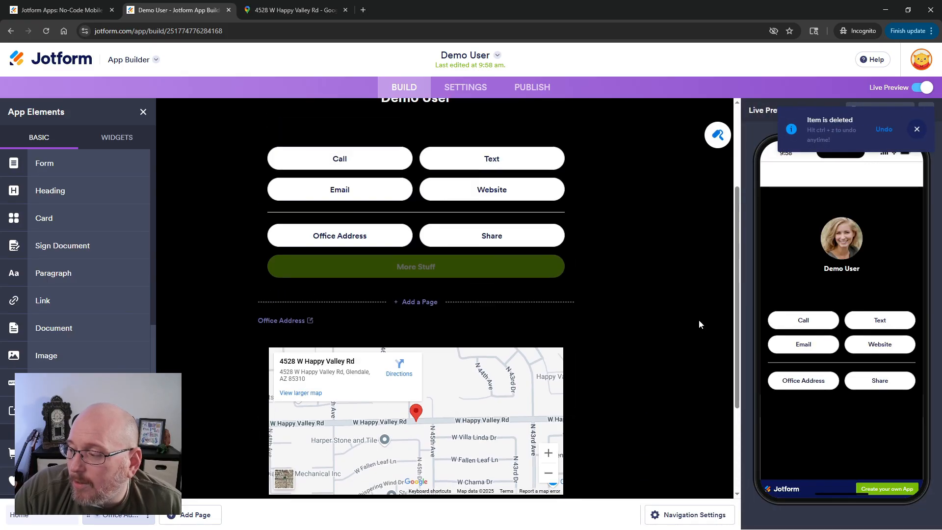
# Turn on the navigation menu in Navigation Settings.
pyautogui.scroll(-3, 642, 424)
pyautogui.click(683, 514)
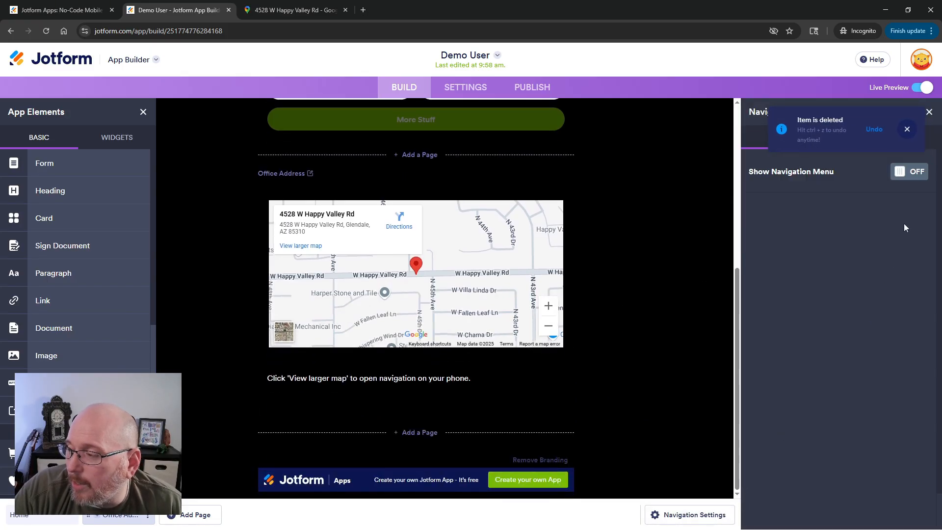
pyautogui.click(915, 172)
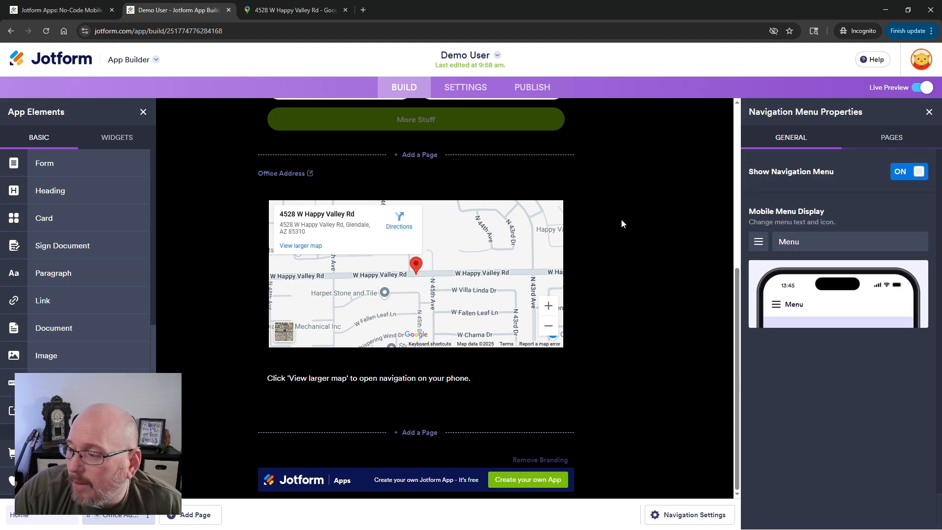
pyautogui.click(617, 261)
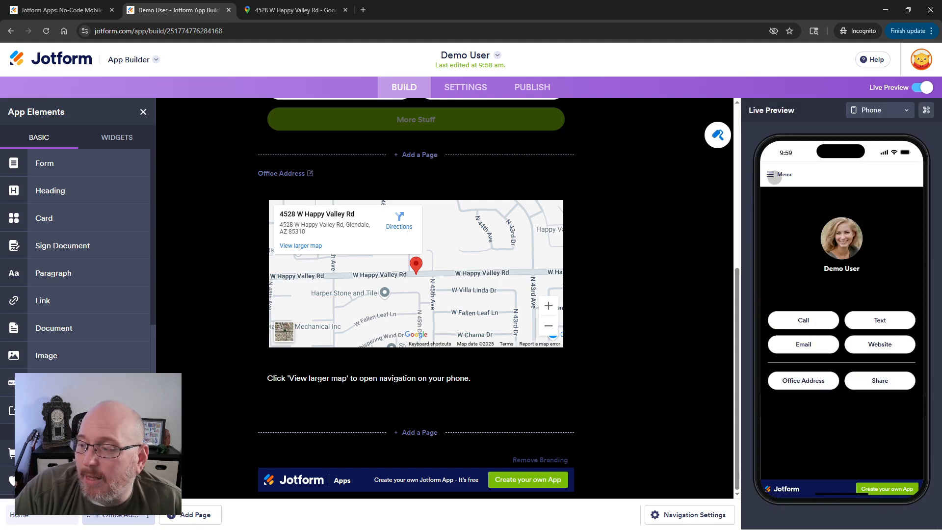
# Open and close the navigation menu in the live preview.
pyautogui.click(773, 176)
pyautogui.click(898, 176)
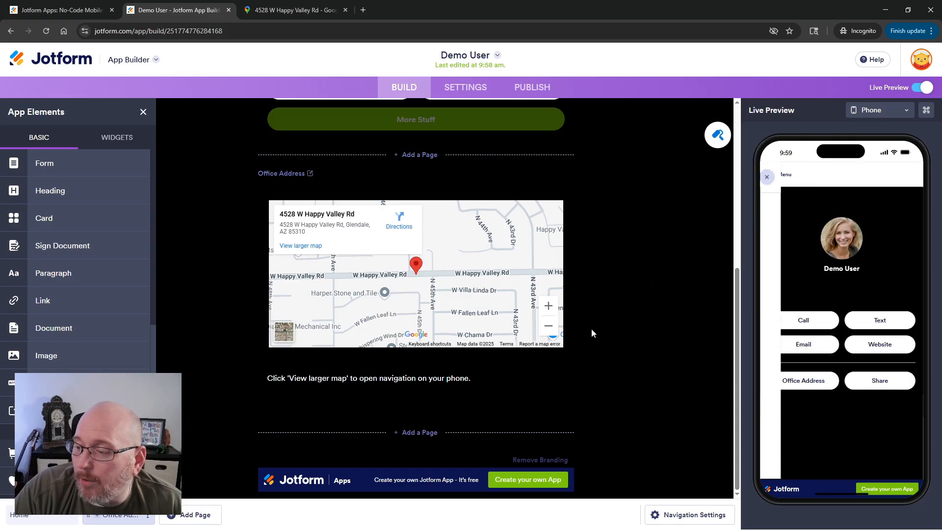
pyautogui.scroll(5, 575, 363)
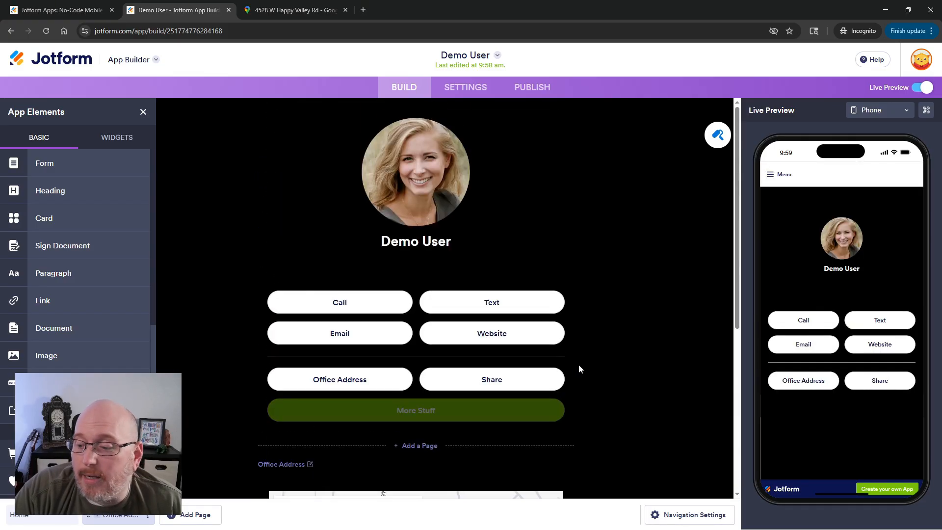
pyautogui.scroll(-5, 578, 364)
# Add a new page after Office Address named About Me and check it in the preview menu.
pyautogui.click(421, 433)
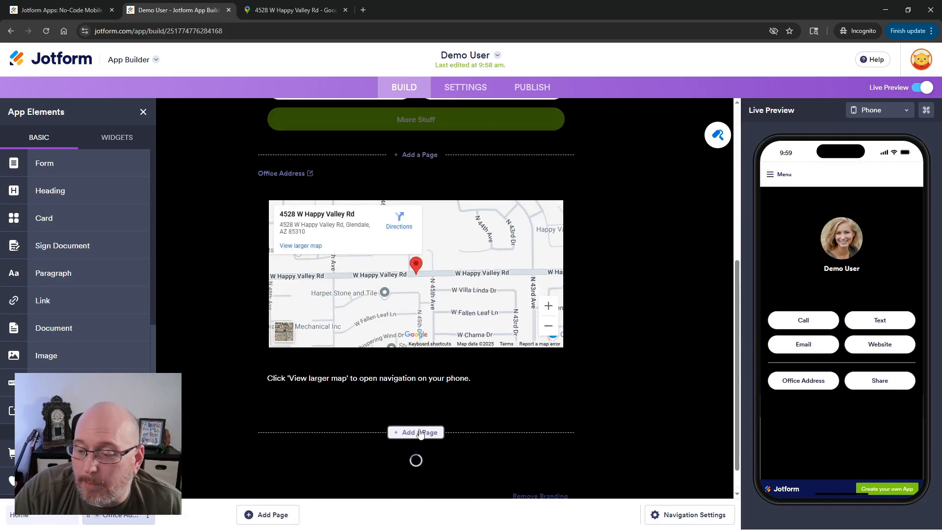
pyautogui.click(269, 342)
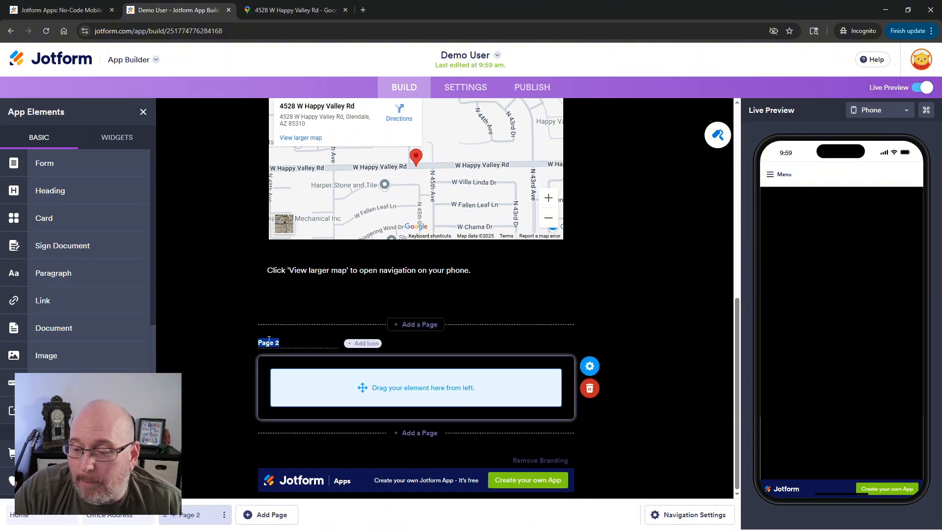
pyautogui.write('About Me')
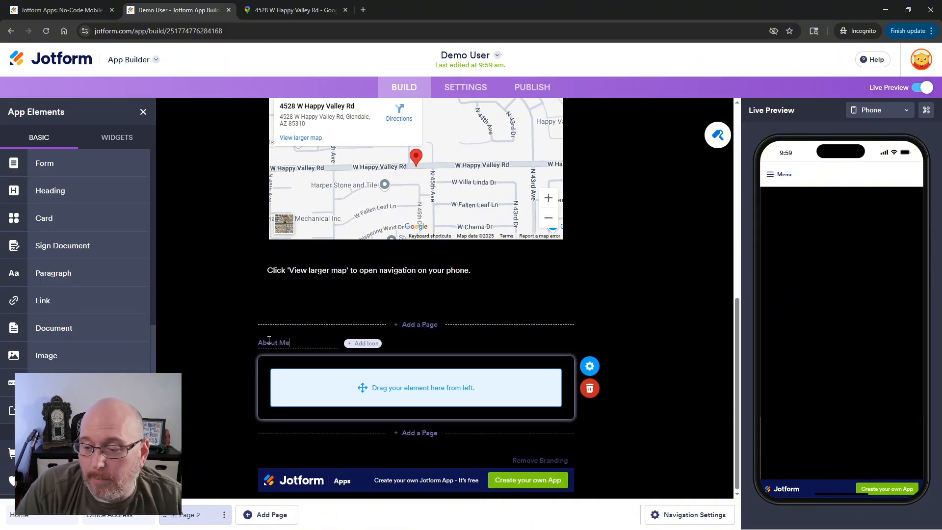
pyautogui.click(624, 278)
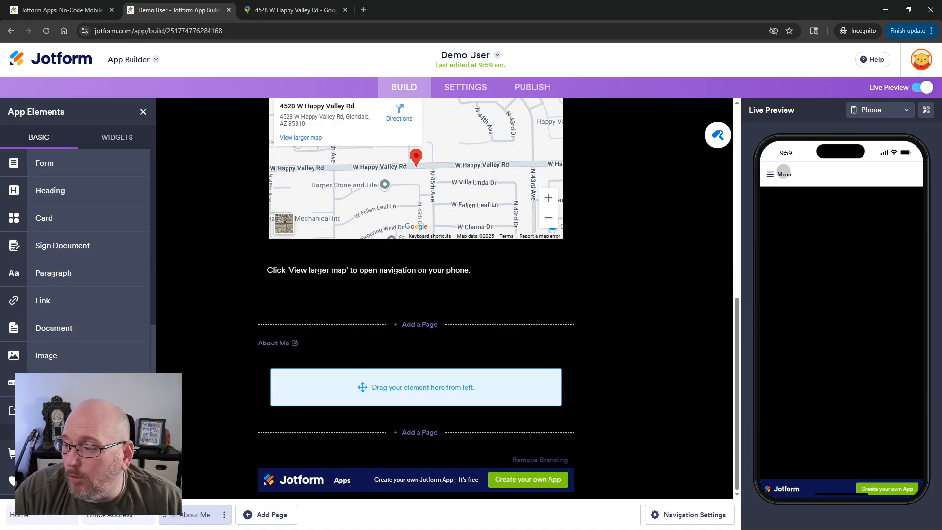
pyautogui.click(783, 174)
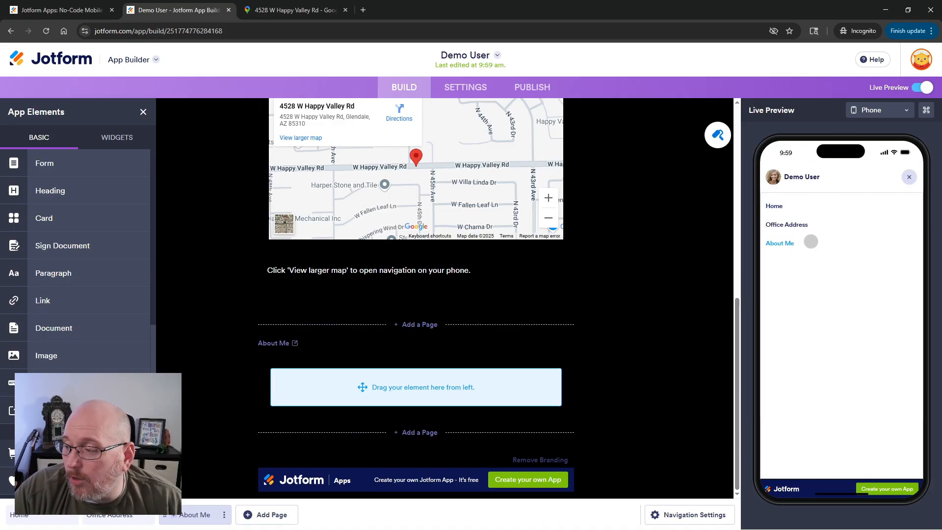
pyautogui.click(910, 177)
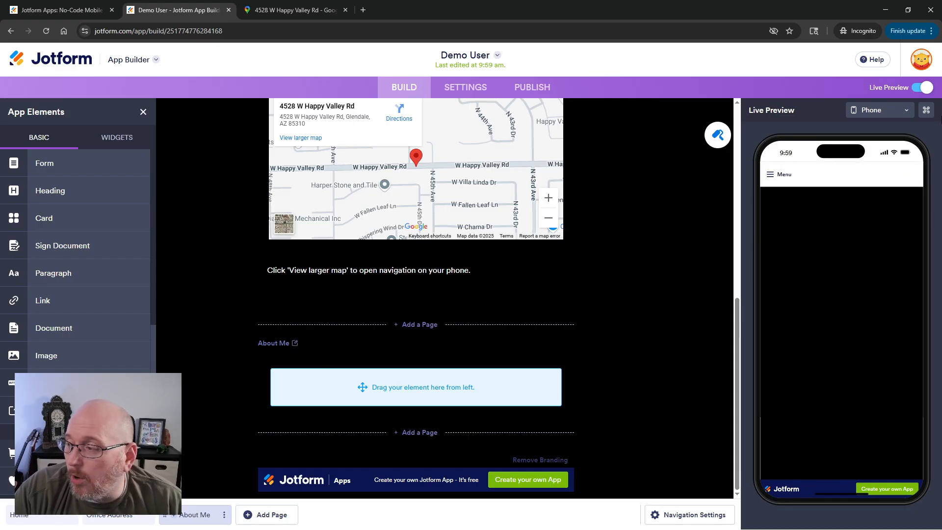
# Move the About Me page above Office Address in the navigation page order.
pyautogui.click(671, 513)
pyautogui.click(891, 138)
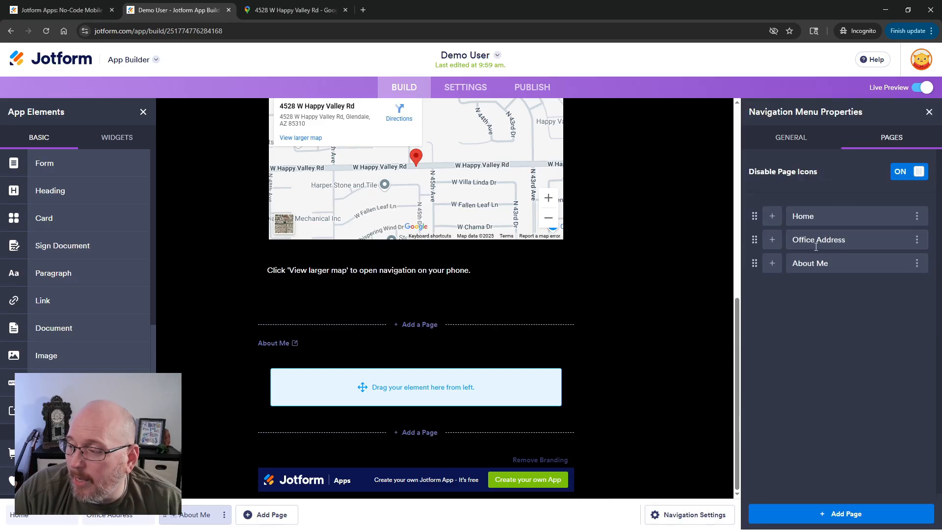
pyautogui.moveTo(754, 264); pyautogui.dragTo(754, 240)
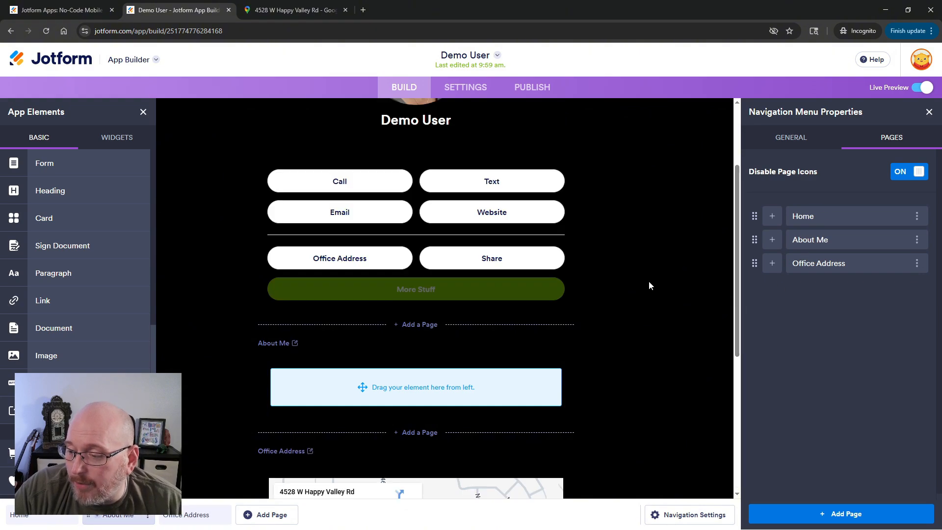
pyautogui.click(639, 268)
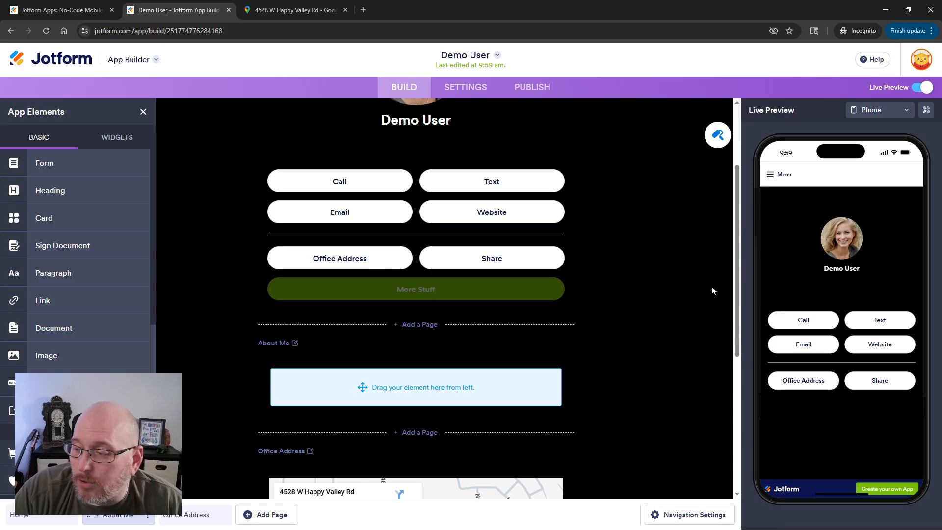
# Add an Image element to the About Me page and upload the Home_1000x750 photo.
pyautogui.scroll(-5, 668, 336)
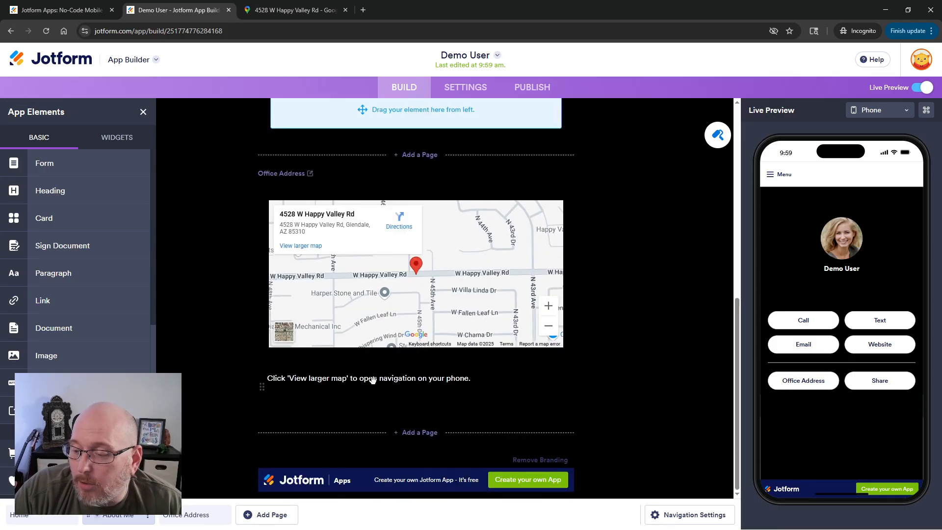
pyautogui.scroll(3, 658, 319)
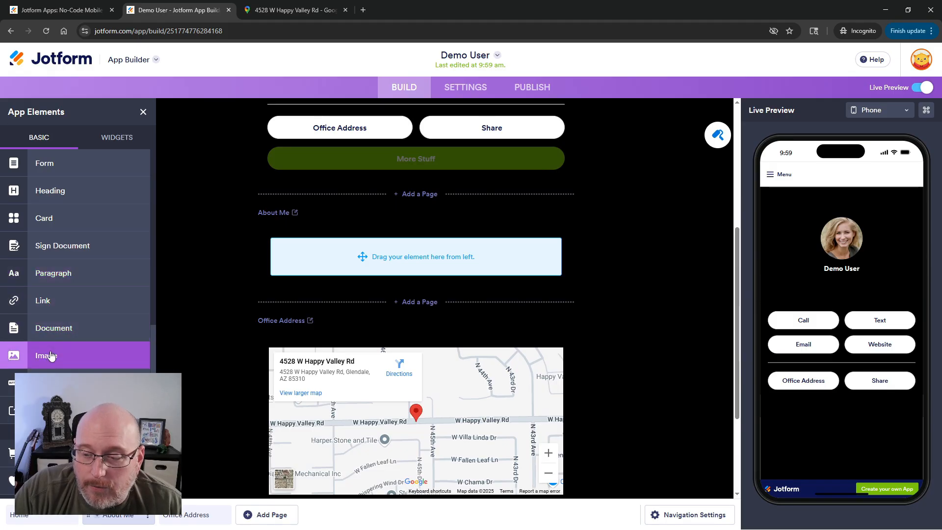
pyautogui.moveTo(49, 356); pyautogui.dragTo(380, 257)
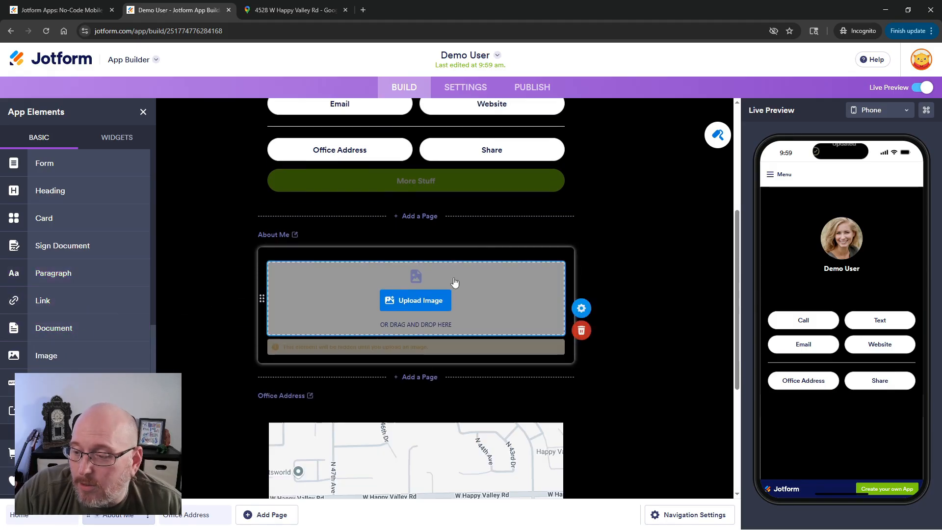
pyautogui.click(420, 301)
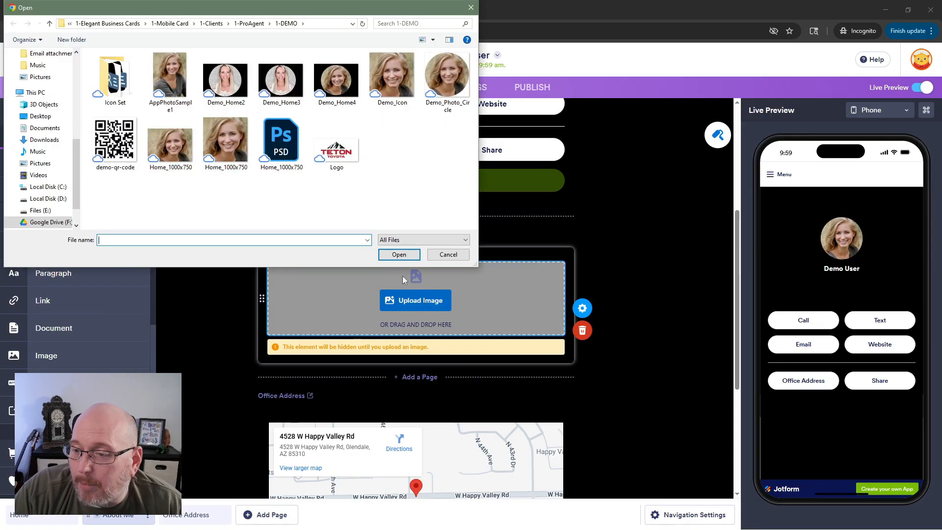
pyautogui.doubleClick(173, 148)
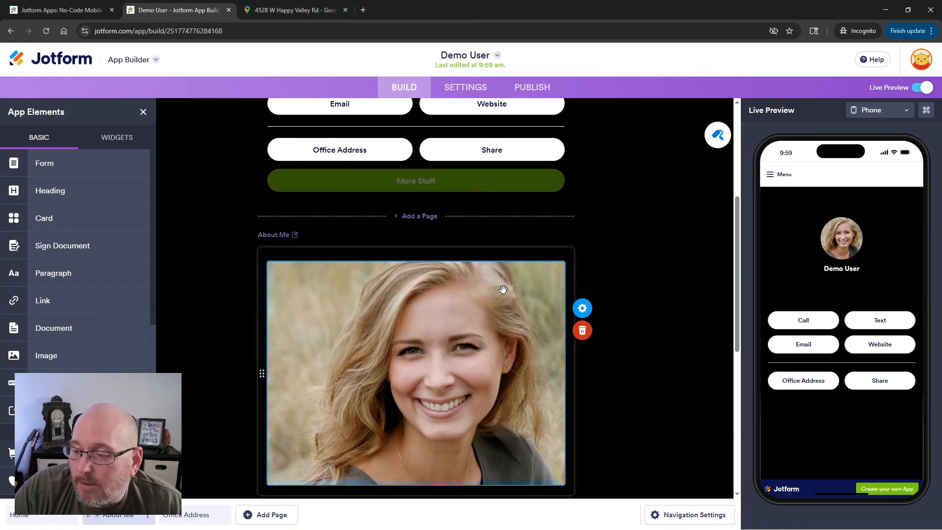
# Set the About Me image width to 200 px.
pyautogui.click(582, 308)
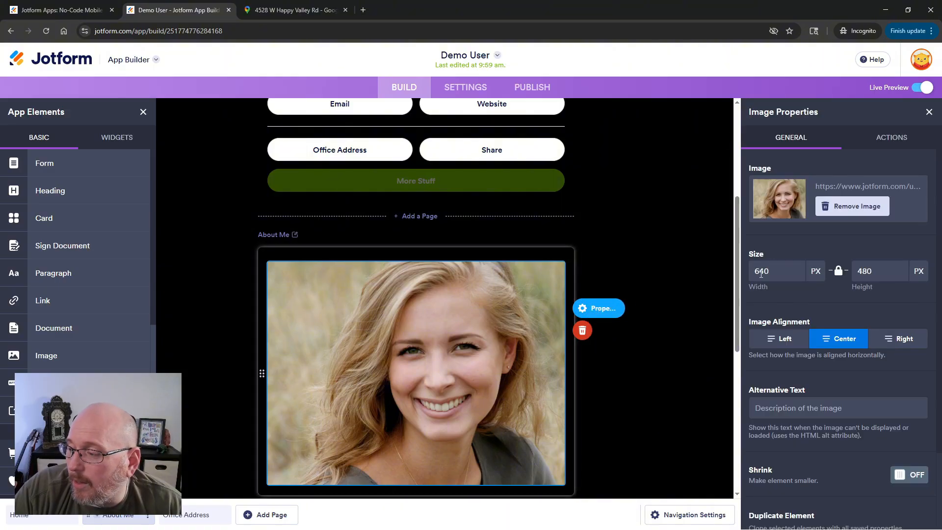
pyautogui.write('200')
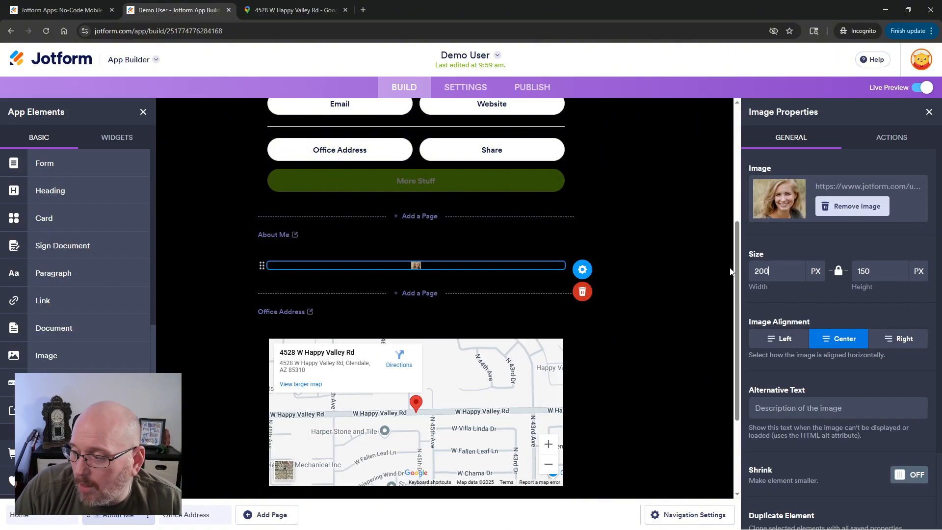
pyautogui.click(646, 293)
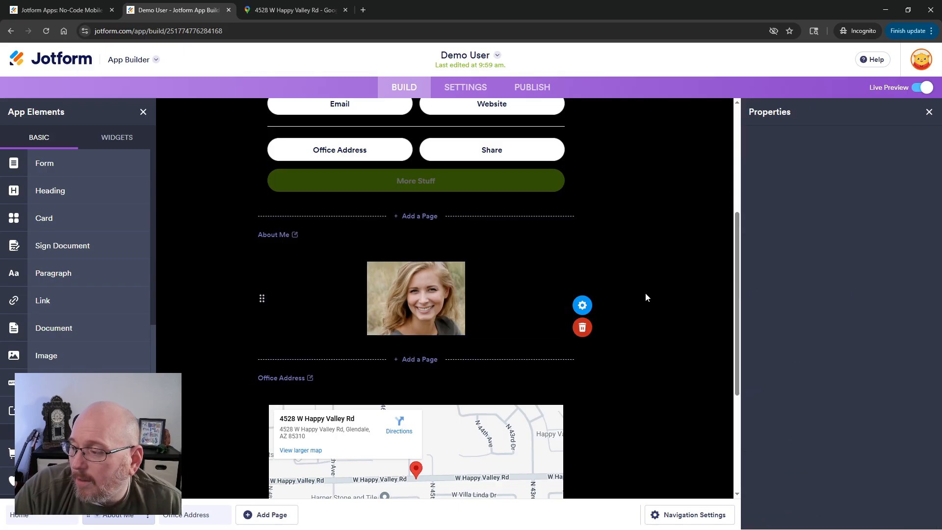
# Add a paragraph below the photo reading "This is info about me and my business...".
pyautogui.moveTo(92, 274); pyautogui.dragTo(410, 355)
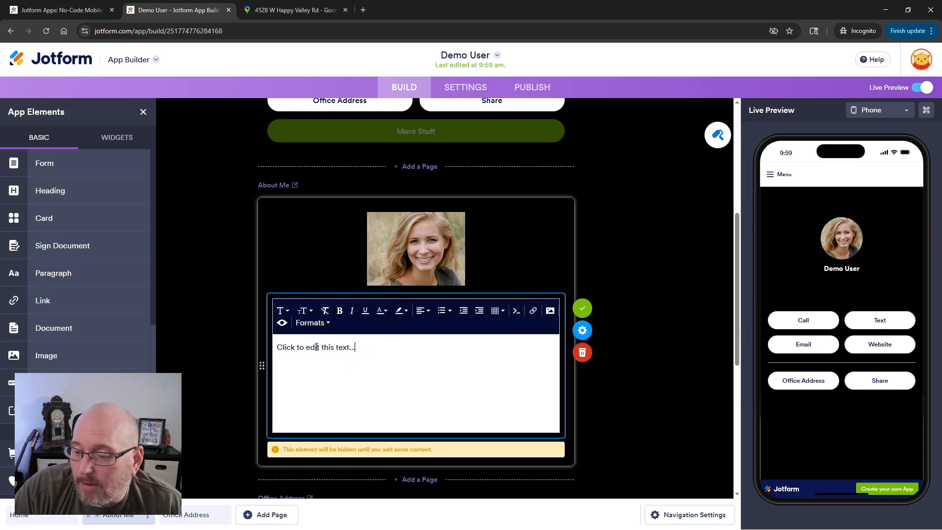
pyautogui.moveTo(317, 347); pyautogui.dragTo(193, 346)
pyautogui.write('This is ifn')
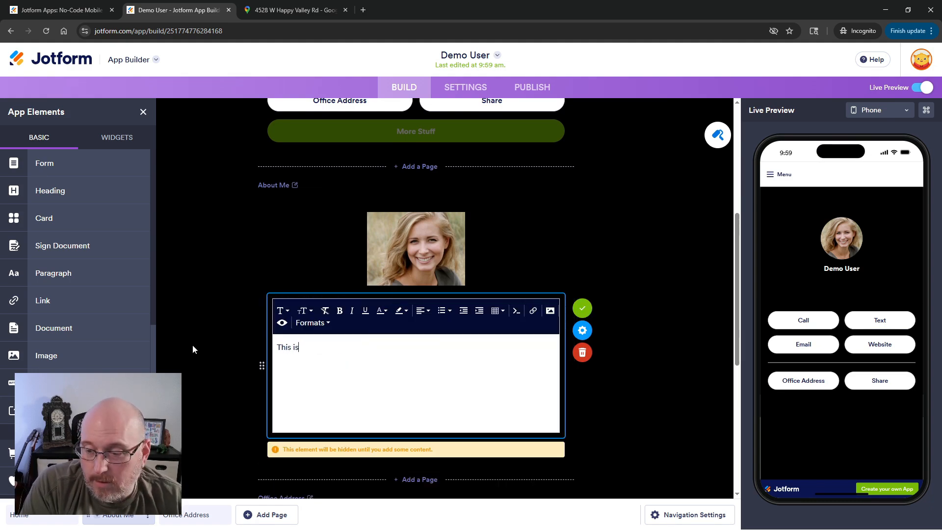
pyautogui.press('BackSpace')
pyautogui.press('BackSpace')
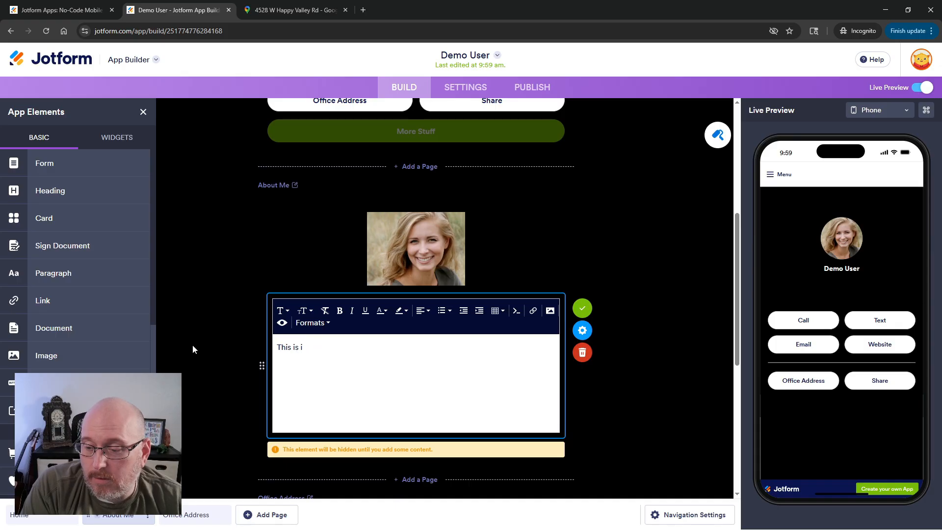
pyautogui.write('nfo about me')
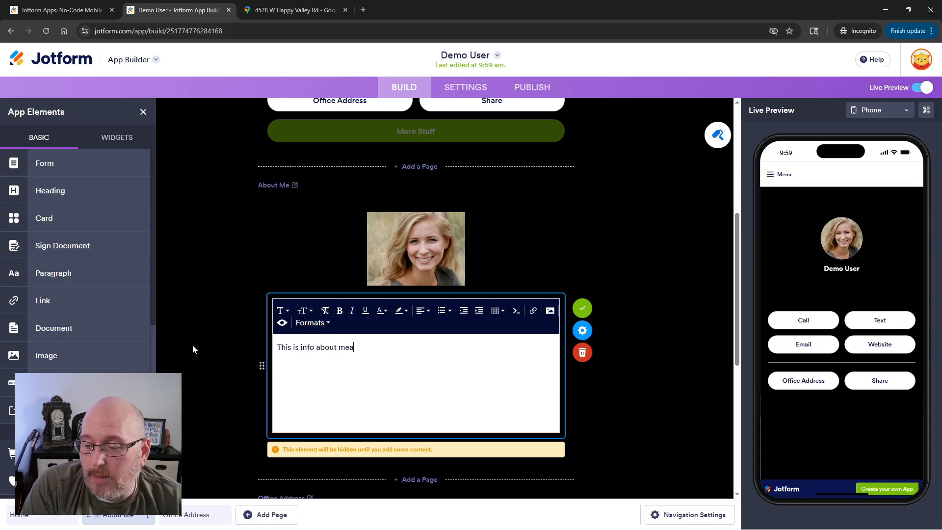
pyautogui.write(' and my business')
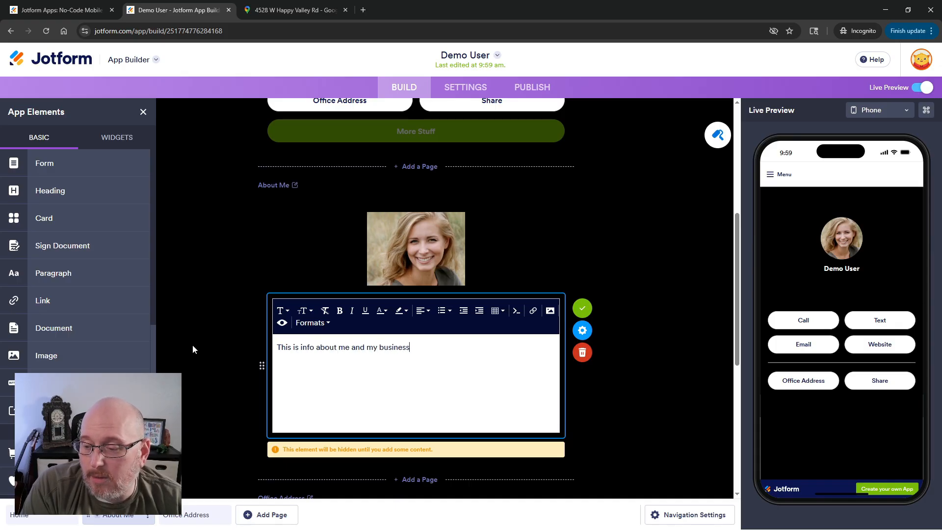
pyautogui.write('...')
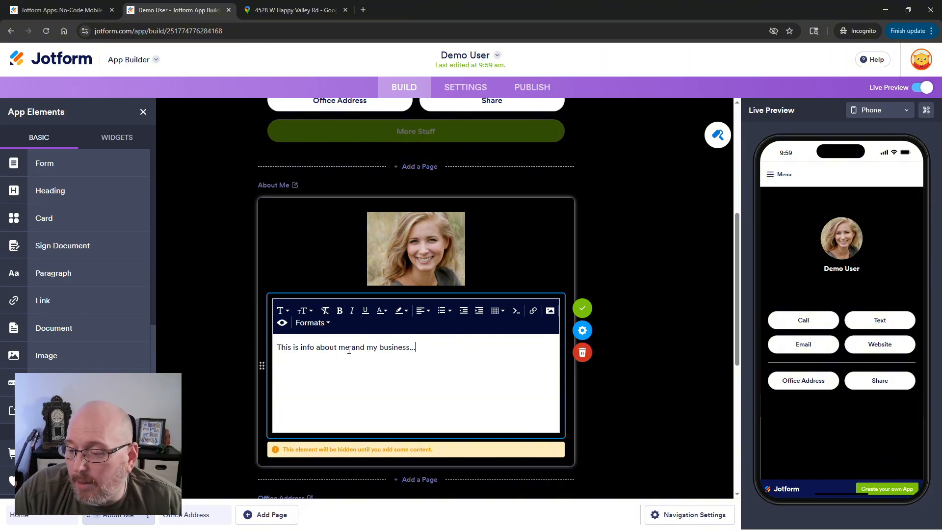
# Select all the paragraph text, try changing its text colour, and finish editing the About Me paragraph.
pyautogui.hotkey('ctrl', 'a')
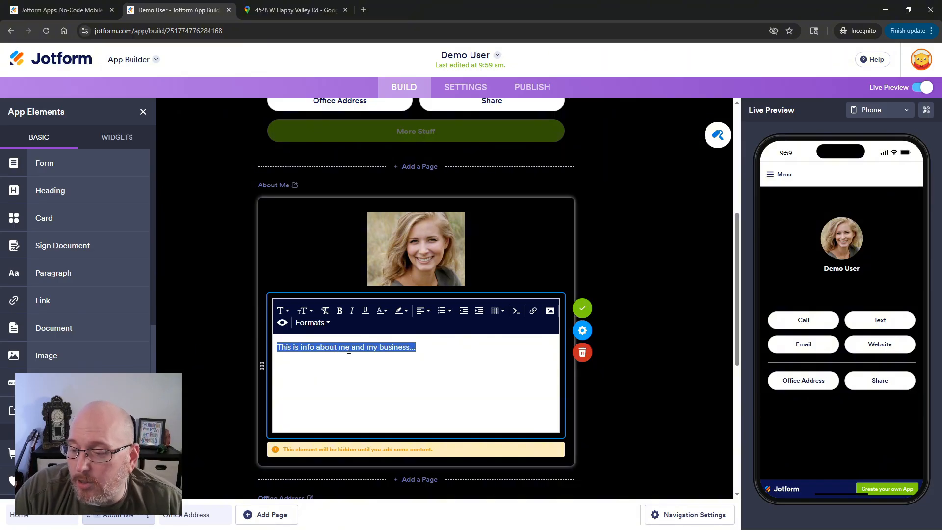
pyautogui.click(388, 314)
pyautogui.click(495, 339)
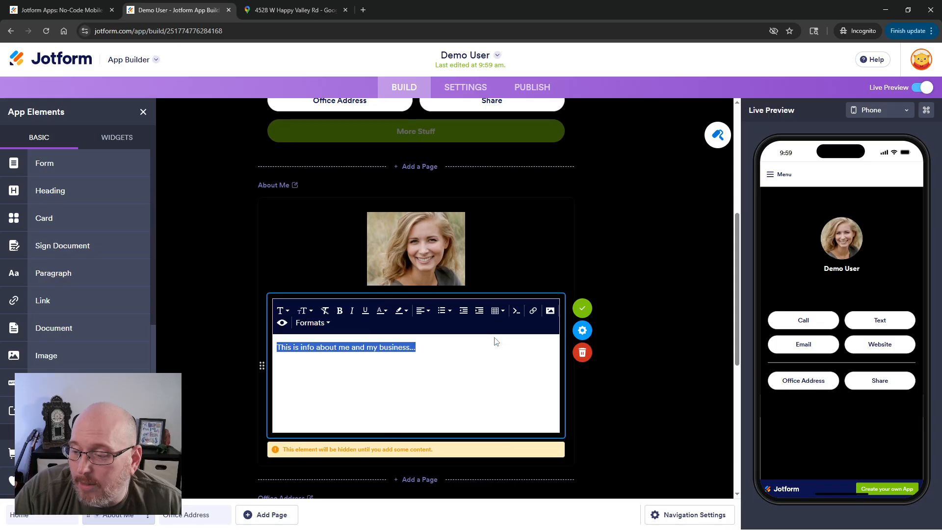
pyautogui.click(582, 308)
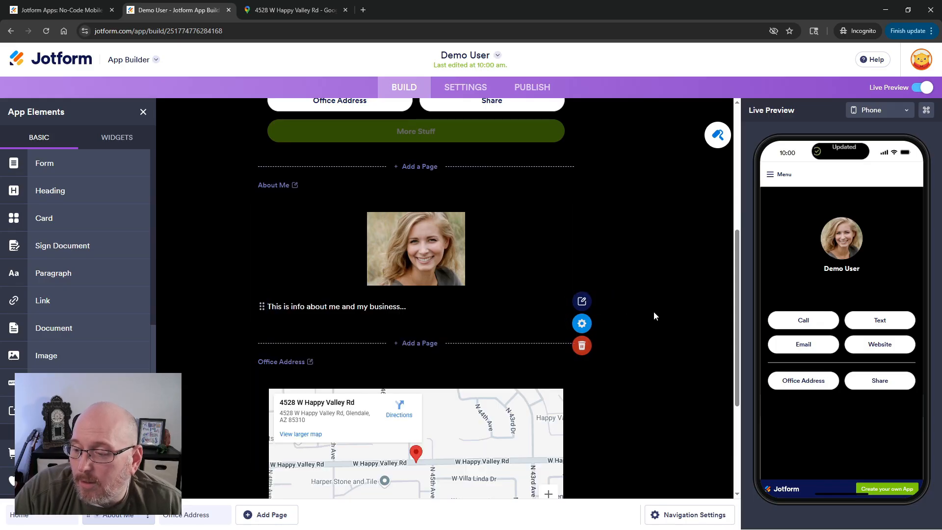
# Open the About Me page through the menu in the live phone preview.
pyautogui.scroll(2, 626, 311)
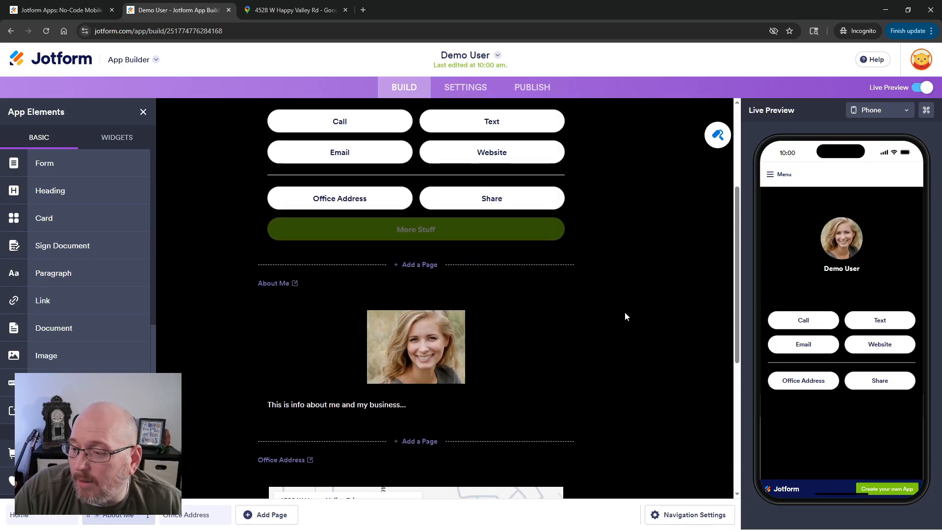
pyautogui.click(770, 175)
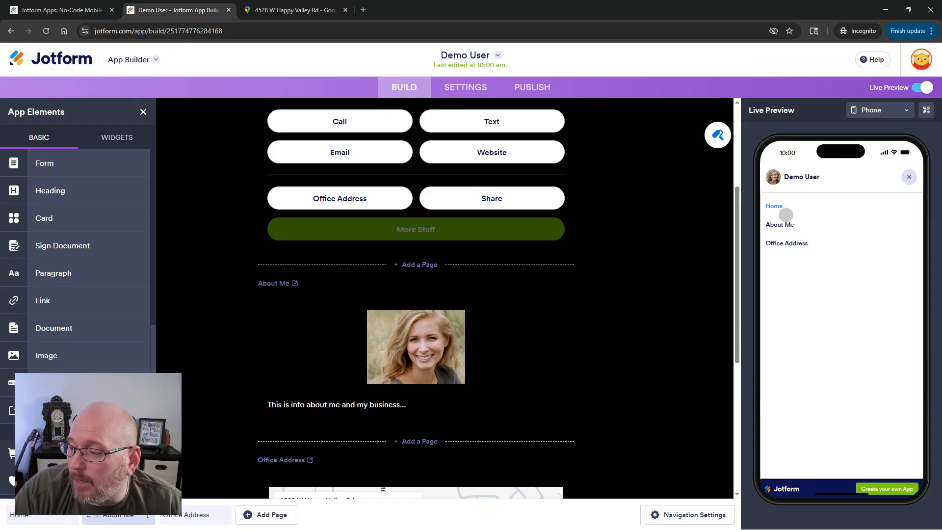
pyautogui.click(785, 225)
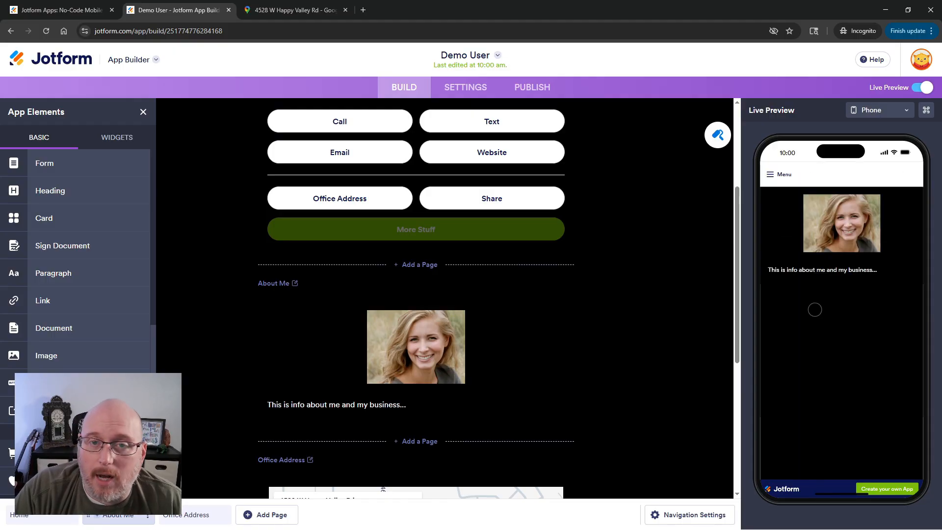
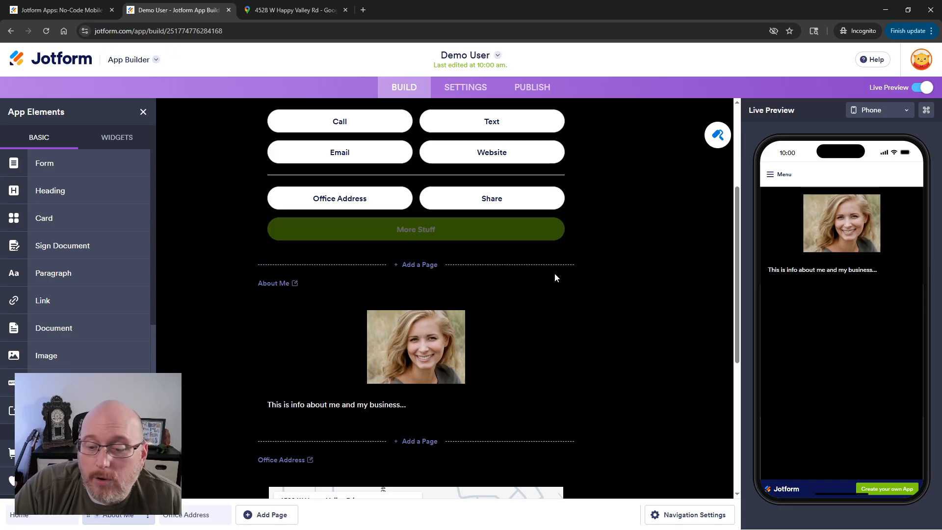
# Delete the More Stuff button from the home page.
pyautogui.scroll(-8, 122, 285)
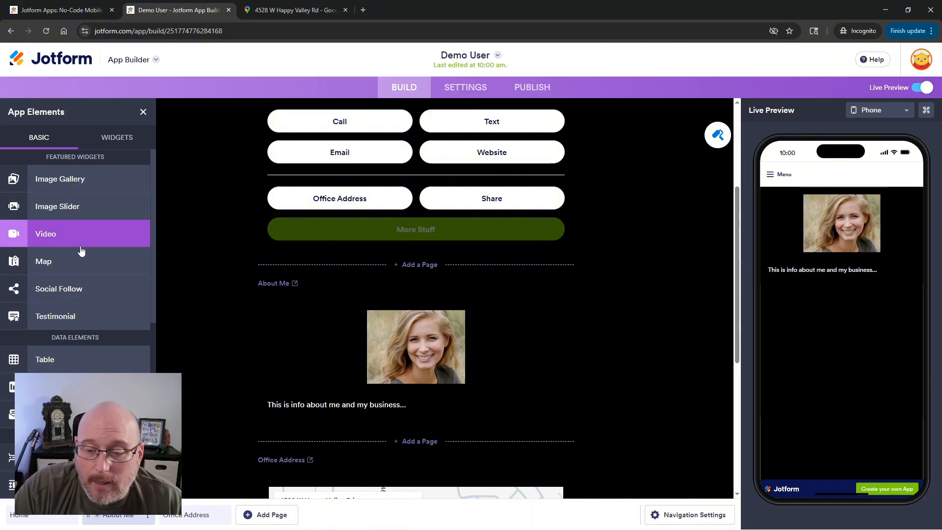
pyautogui.scroll(4, 619, 346)
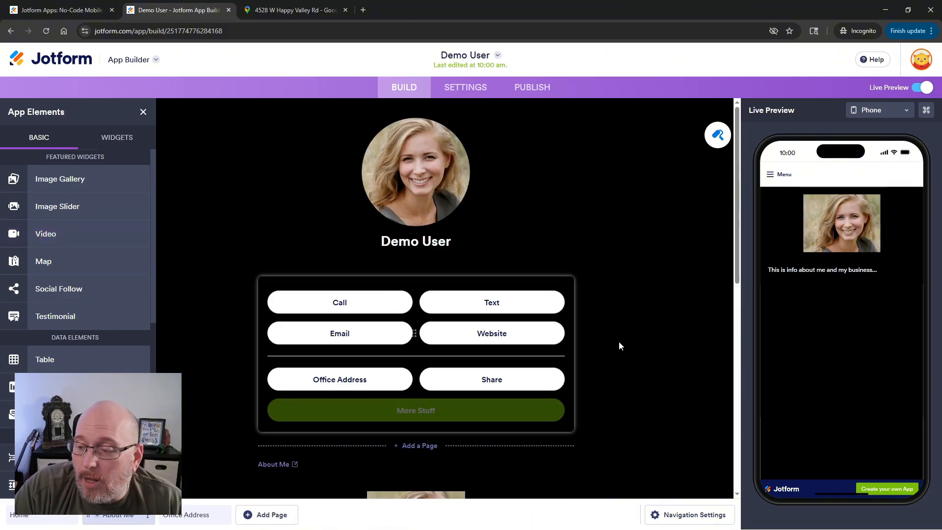
pyautogui.click(485, 410)
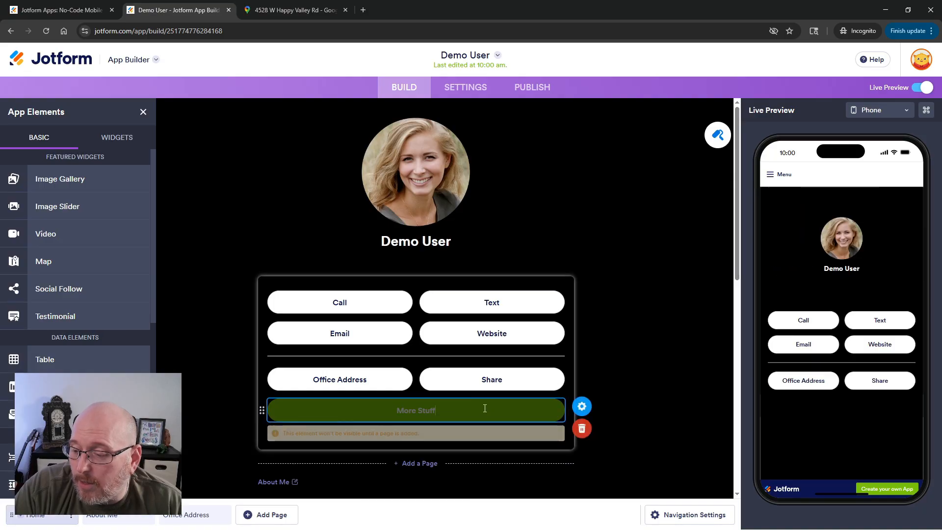
pyautogui.click(582, 430)
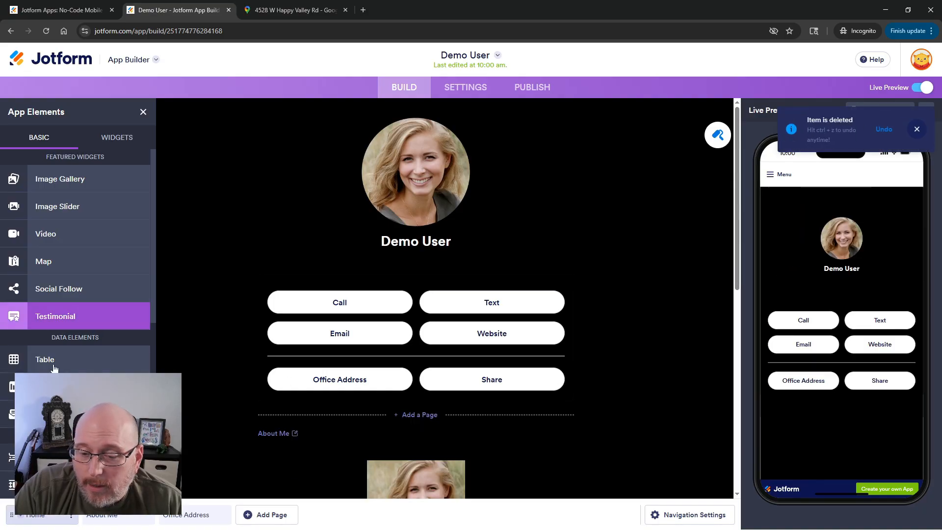
# Add a Social Follow widget below the Office Address and Share buttons and set its icon colour to white (#ffffff).
pyautogui.moveTo(44, 288); pyautogui.dragTo(500, 379)
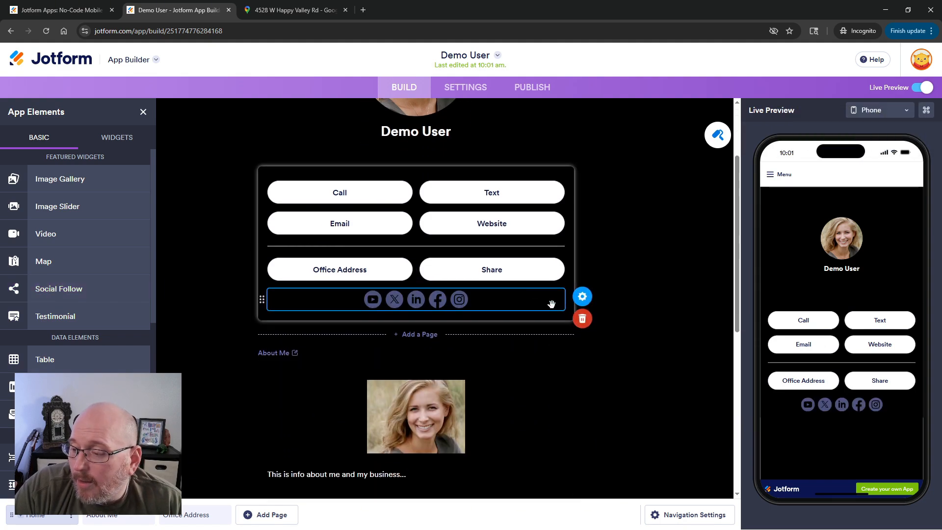
pyautogui.click(584, 298)
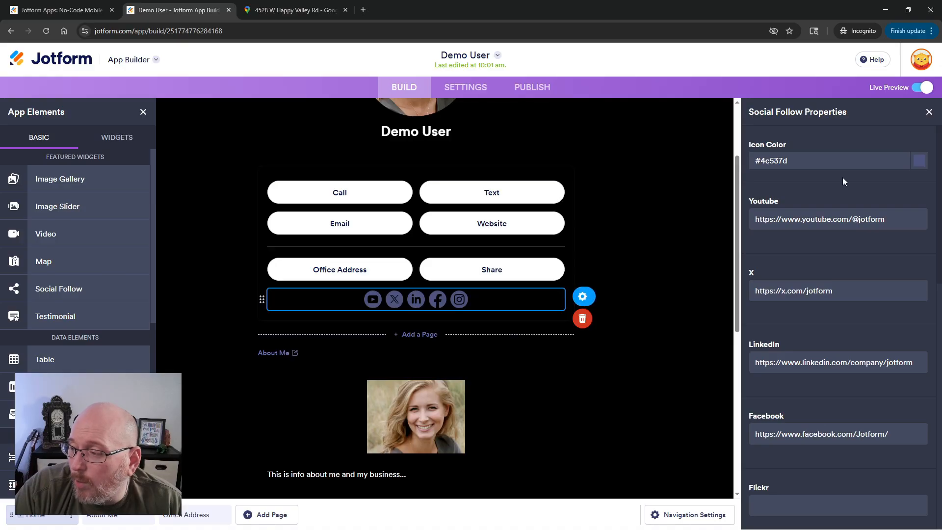
pyautogui.click(919, 161)
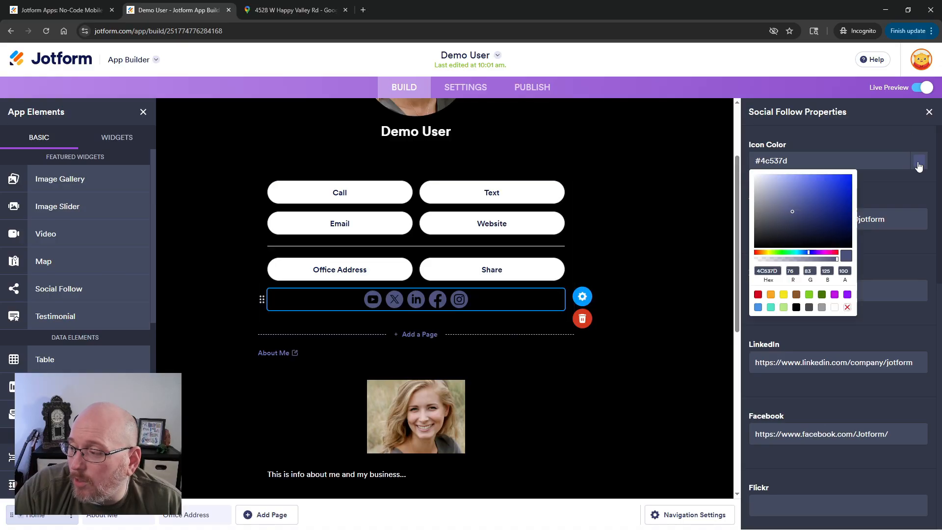
pyautogui.click(835, 308)
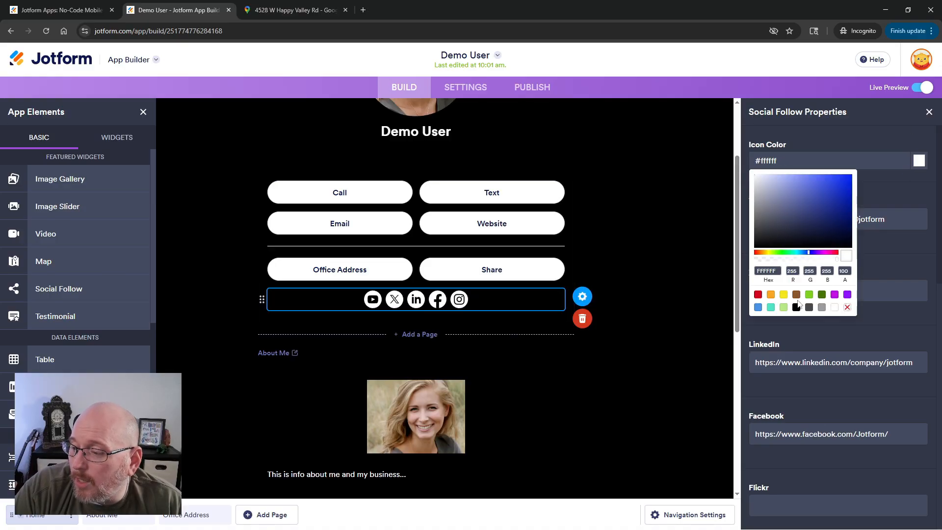
pyautogui.click(903, 255)
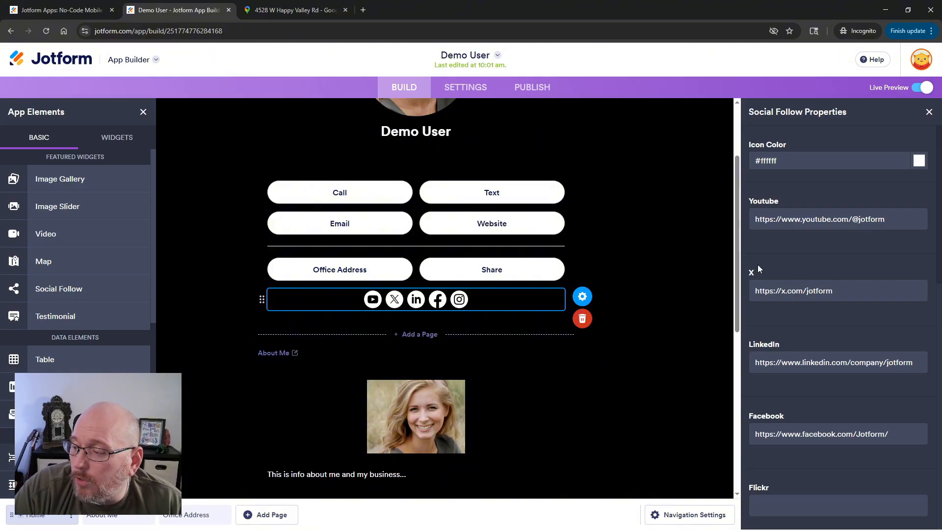
# Review the Social Follow link fields for each social network, then close the properties.
pyautogui.scroll(-4, 773, 340)
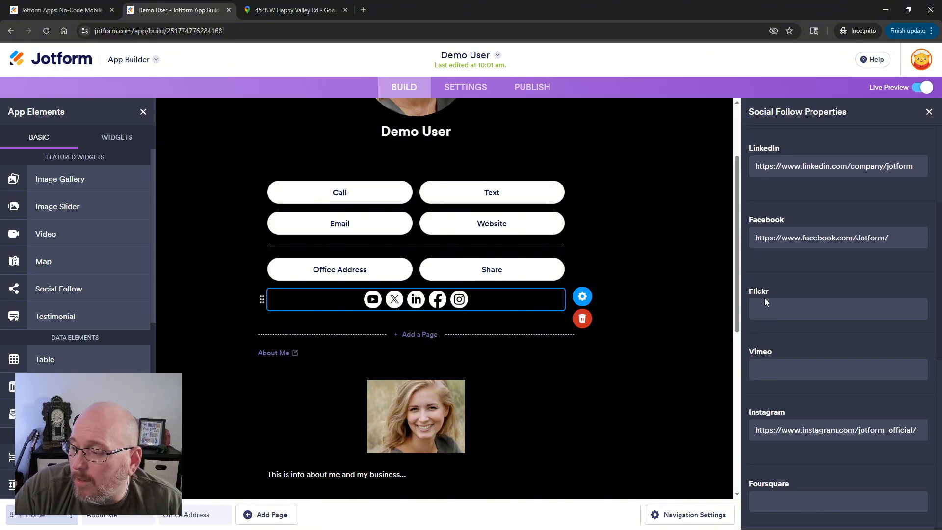
pyautogui.scroll(-2, 766, 352)
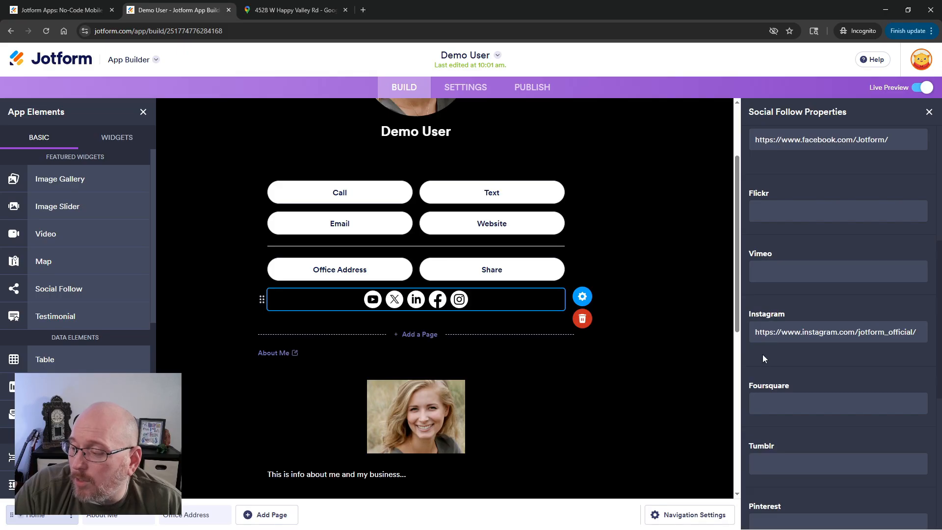
pyautogui.scroll(-3, 763, 354)
pyautogui.scroll(-2, 764, 357)
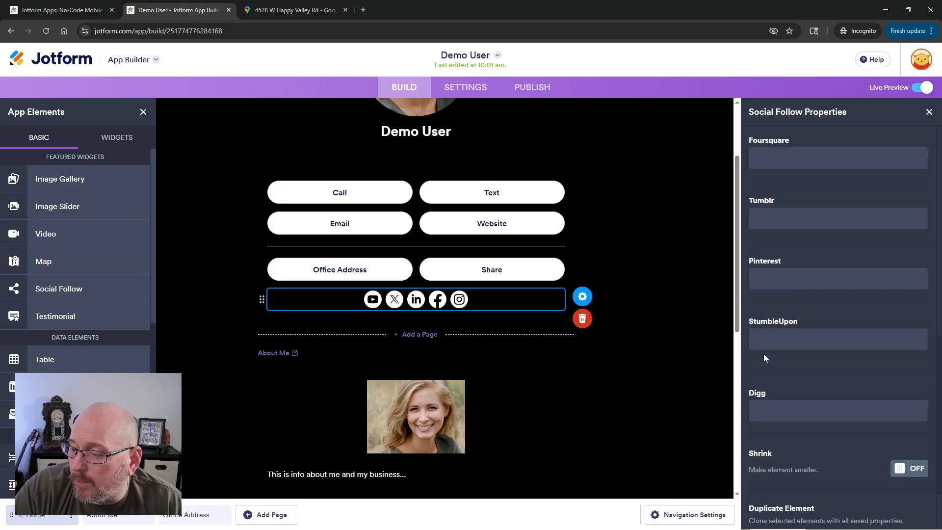
pyautogui.scroll(-2, 757, 396)
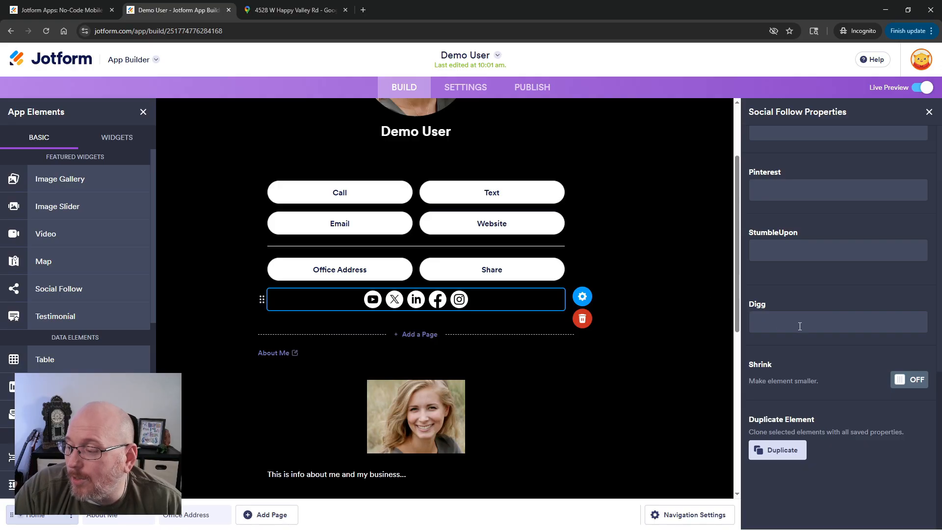
pyautogui.scroll(4, 800, 327)
pyautogui.scroll(9, 799, 327)
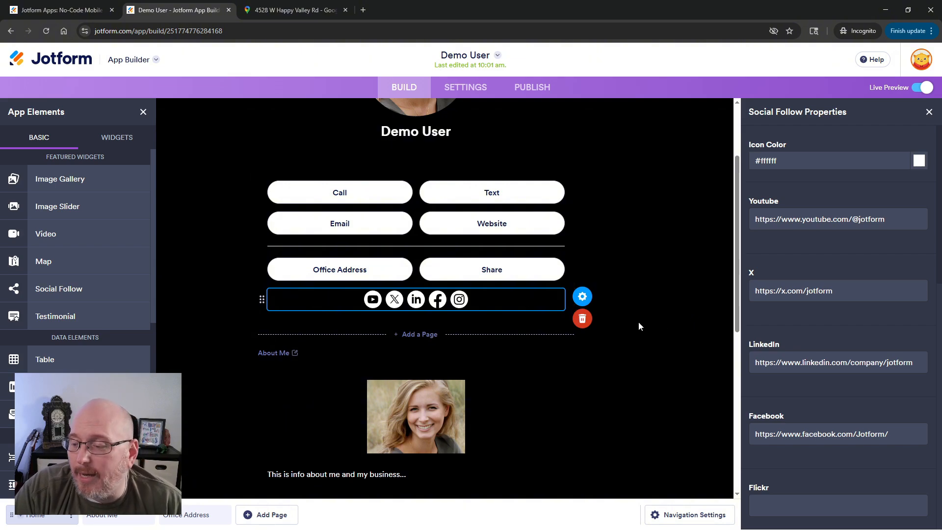
pyautogui.click(658, 308)
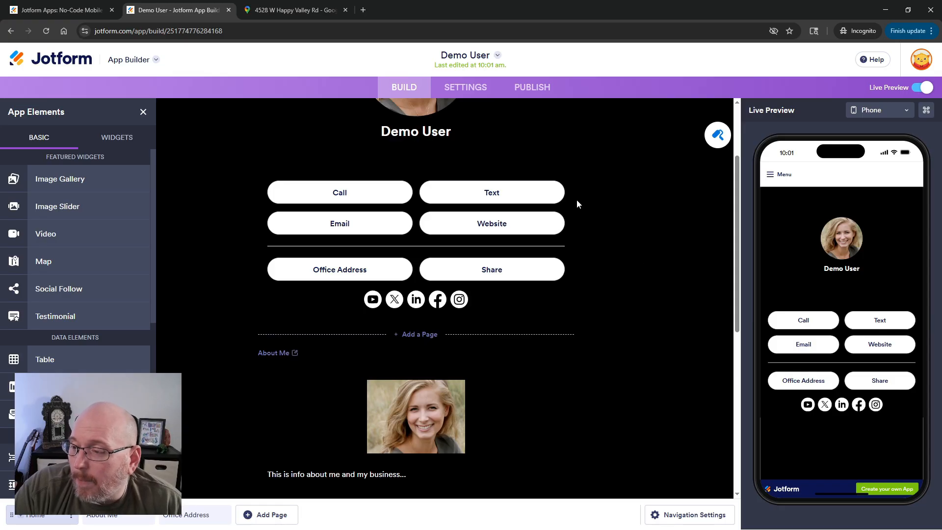
# Enlarge the header logo image using the Logo Size slider.
pyautogui.scroll(2, 612, 252)
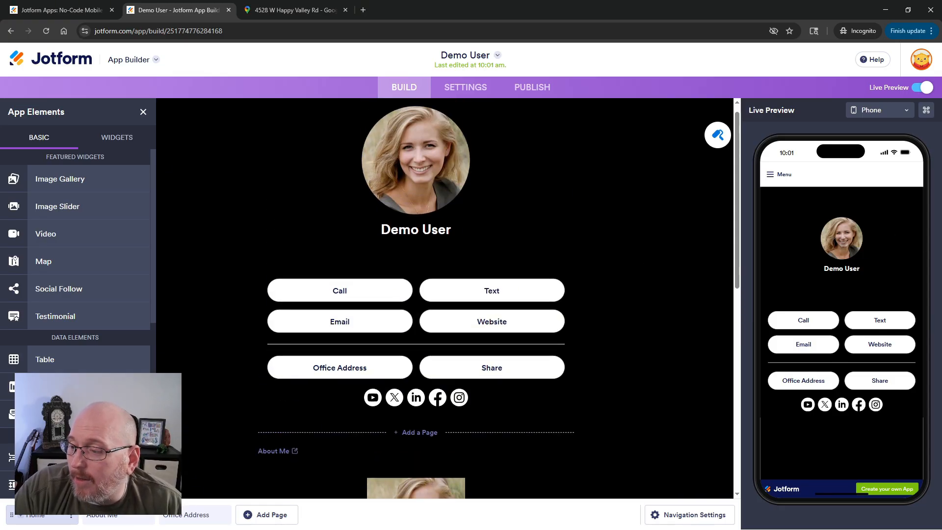
pyautogui.click(440, 169)
pyautogui.moveTo(805, 298); pyautogui.dragTo(832, 297)
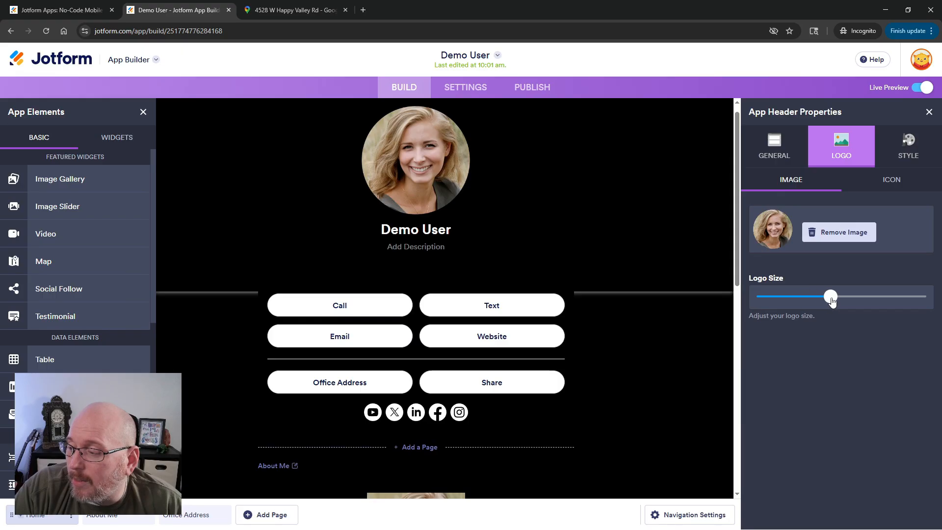
pyautogui.click(660, 352)
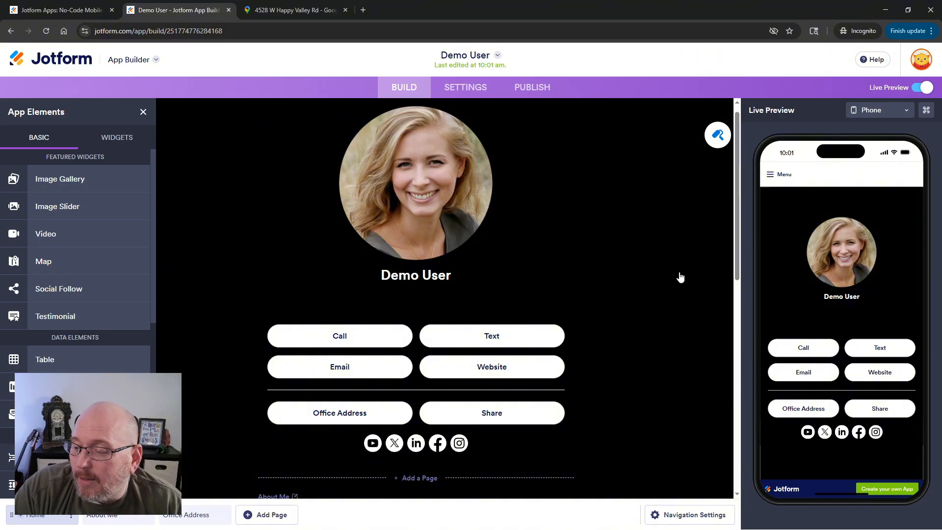
# Add a new page after Office Address and name it Updates.
pyautogui.scroll(-7, 680, 277)
pyautogui.scroll(-3, 680, 277)
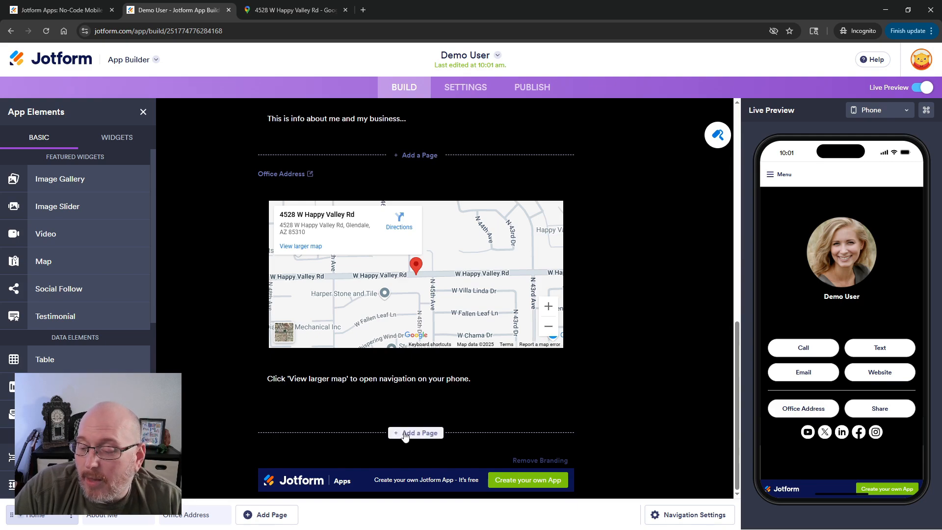
pyautogui.click(406, 434)
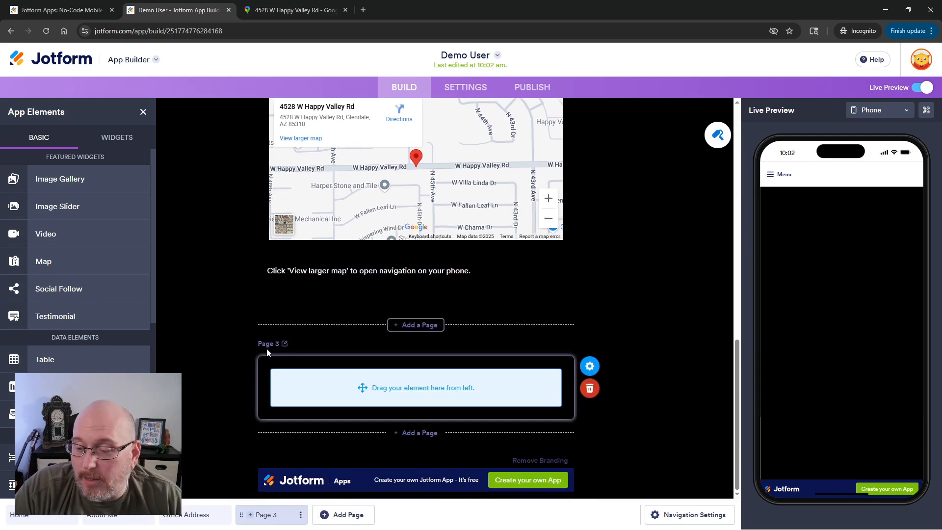
pyautogui.click(266, 346)
pyautogui.write('Upc')
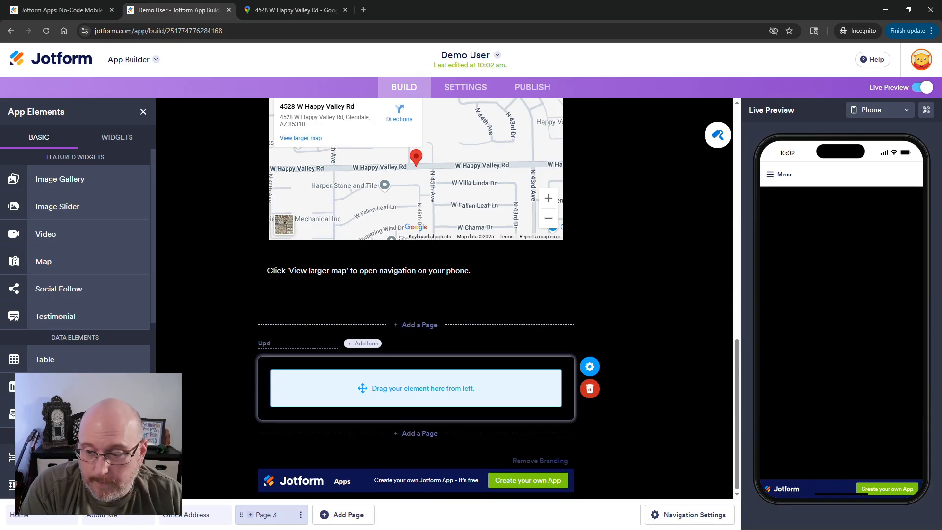
pyautogui.write('ates')
pyautogui.press('Return')
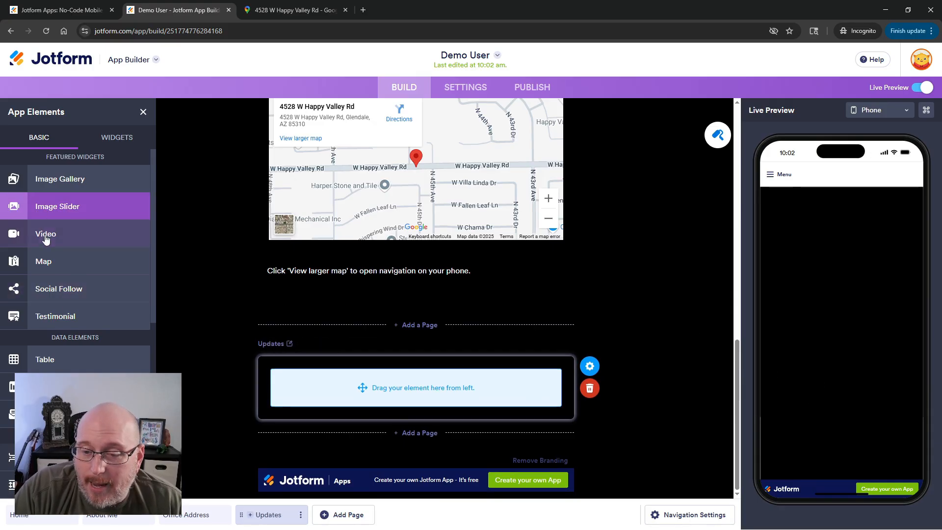
# Add a Card element to the Updates page and set its title to "6/27/25 - Something Cool!".
pyautogui.scroll(10, 40, 252)
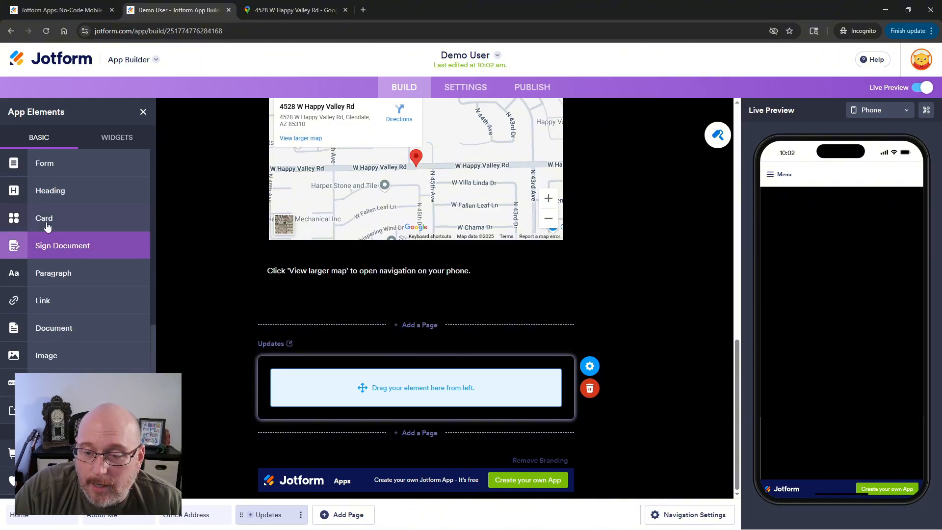
pyautogui.moveTo(48, 219); pyautogui.dragTo(399, 391)
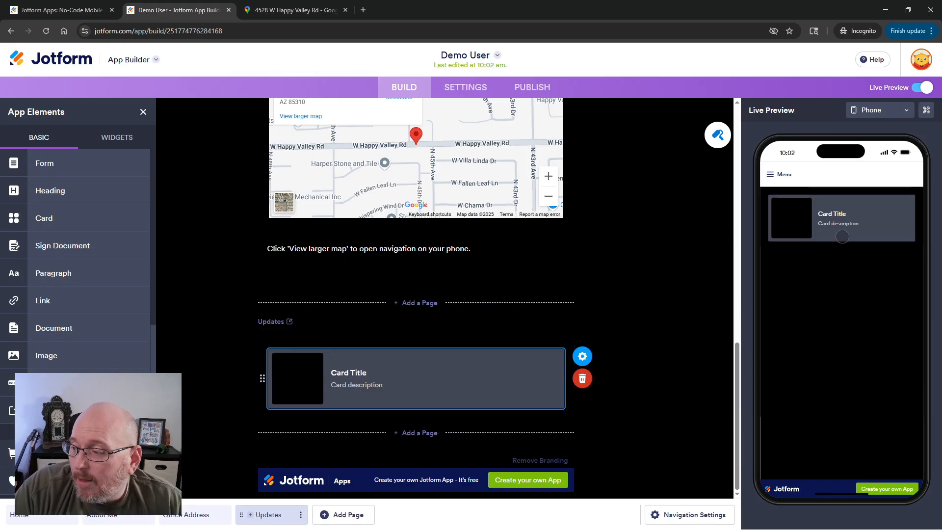
pyautogui.click(584, 360)
pyautogui.moveTo(800, 298); pyautogui.dragTo(749, 300)
pyautogui.write('6')
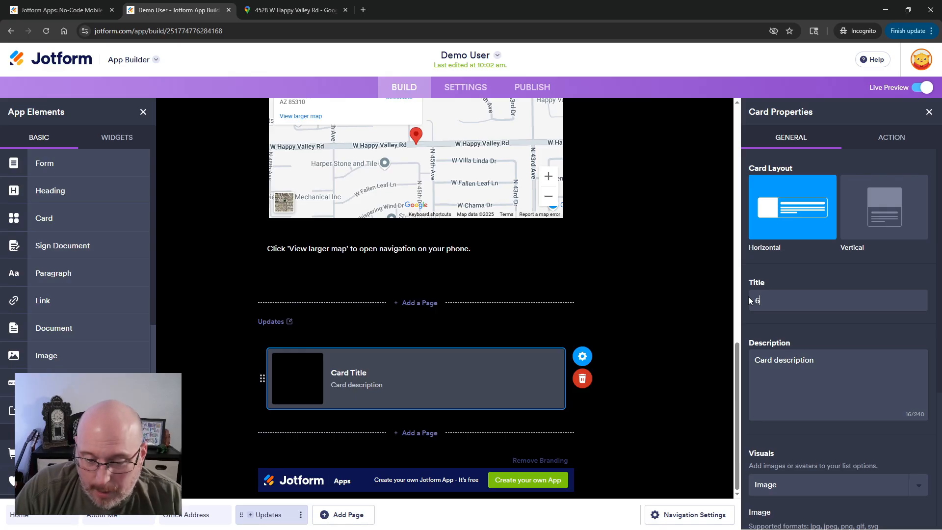
pyautogui.write('/27/')
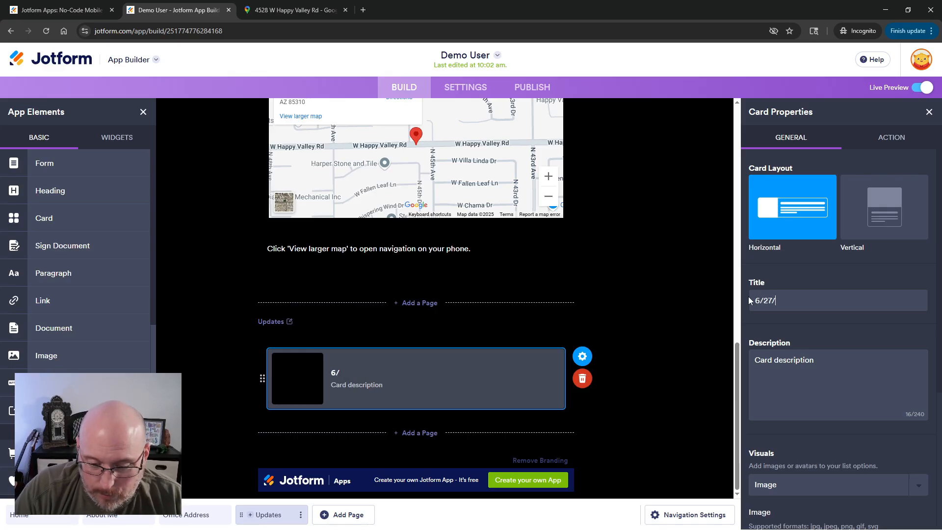
pyautogui.write('25')
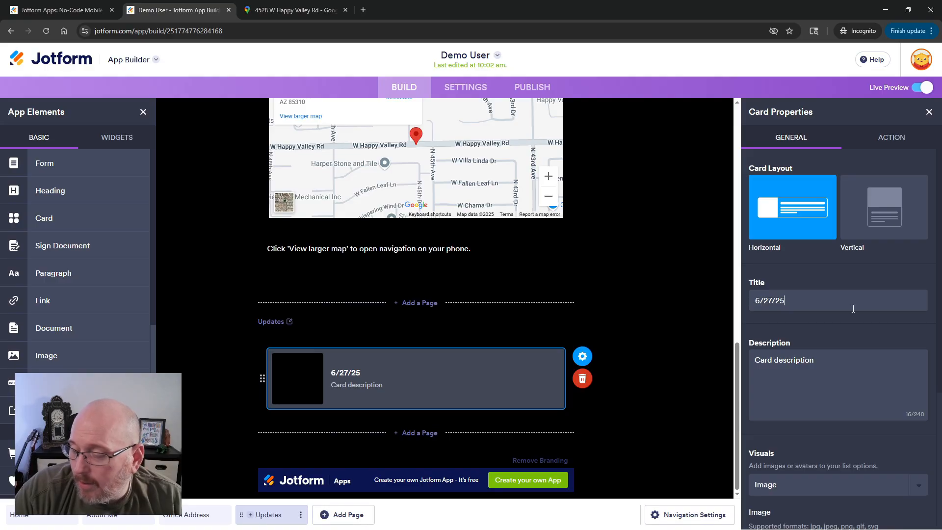
pyautogui.write(' - Something')
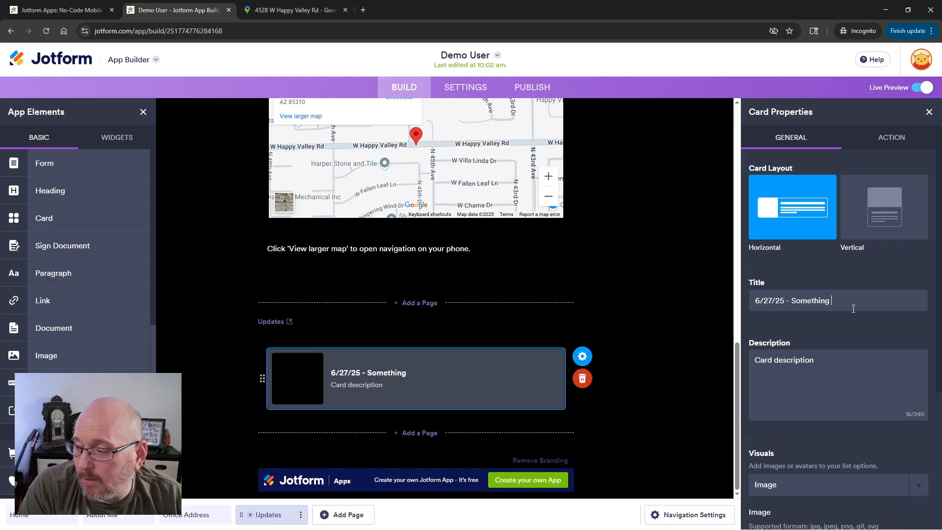
pyautogui.write(' Cool!')
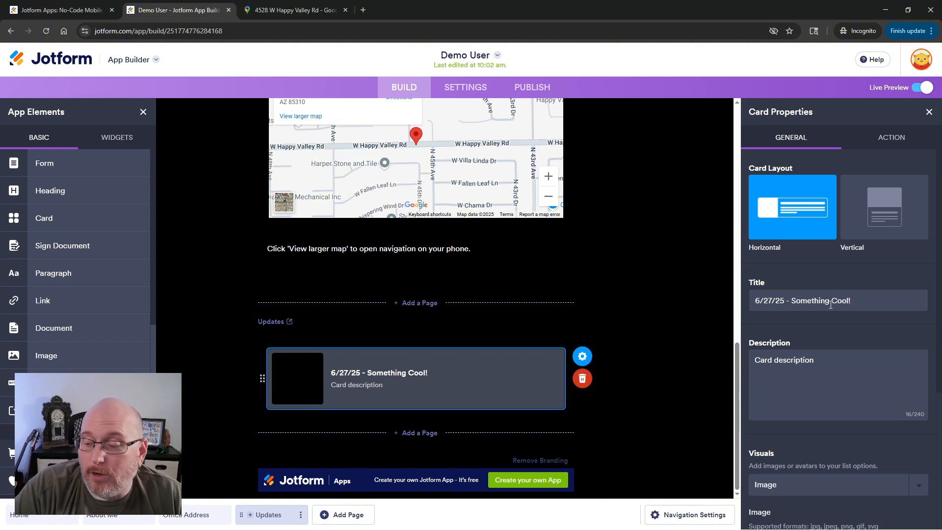
# Set the card description to "Here's where you'll talk about whatever you're wanting to share.".
pyautogui.click(820, 360)
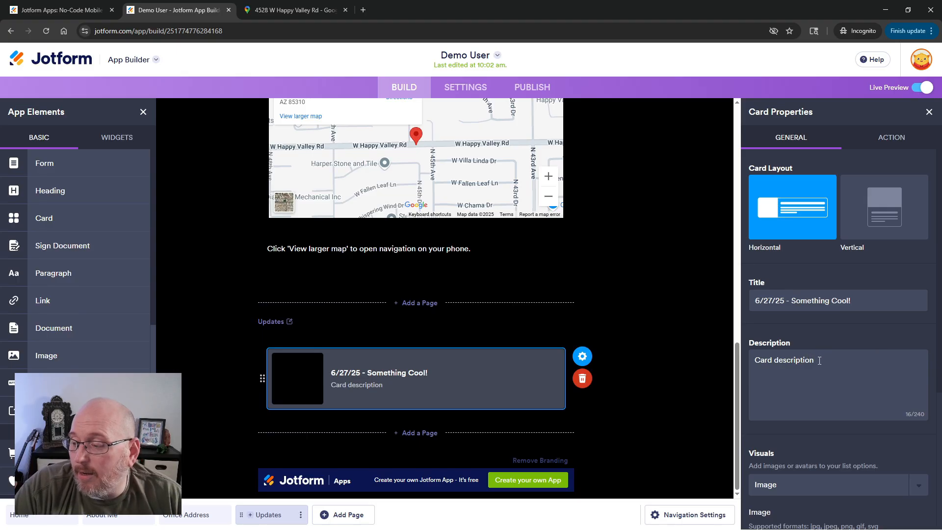
pyautogui.moveTo(819, 361); pyautogui.dragTo(730, 357)
pyautogui.write("Here's wher")
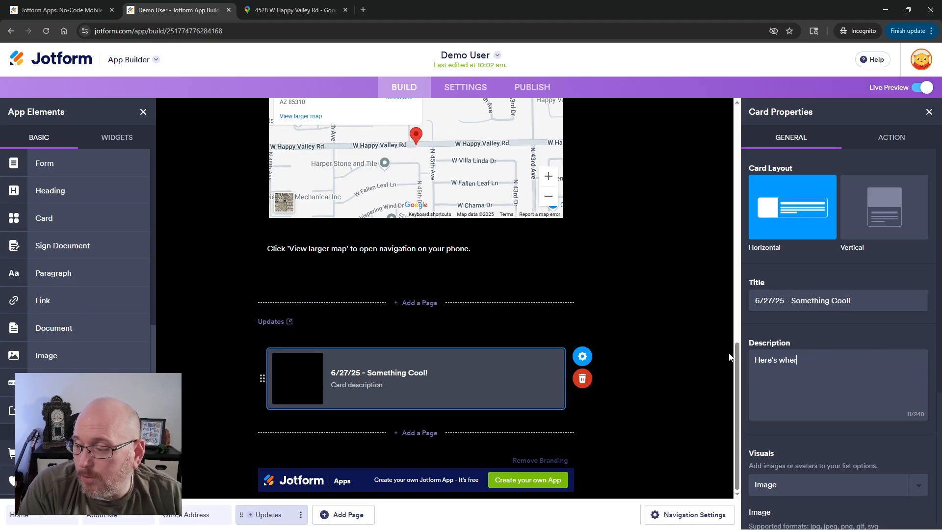
pyautogui.write("e you'll talk ")
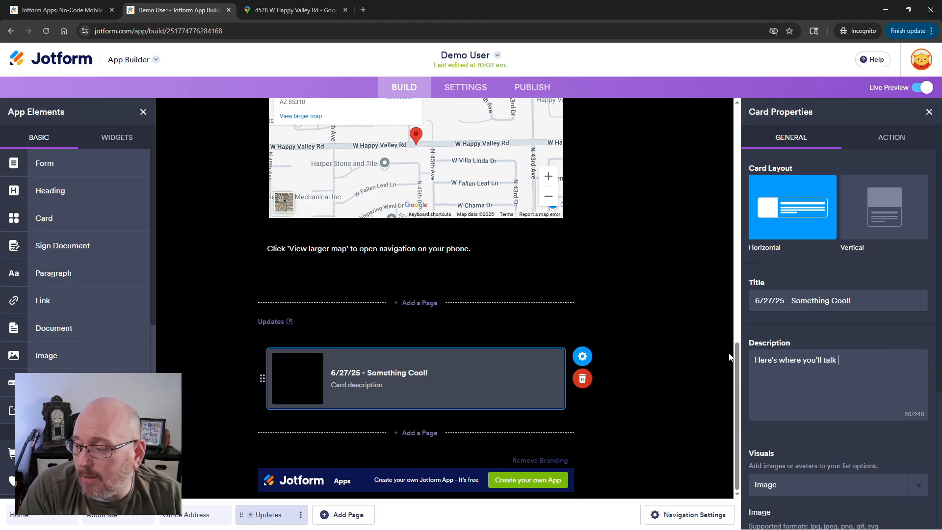
pyautogui.write('about w')
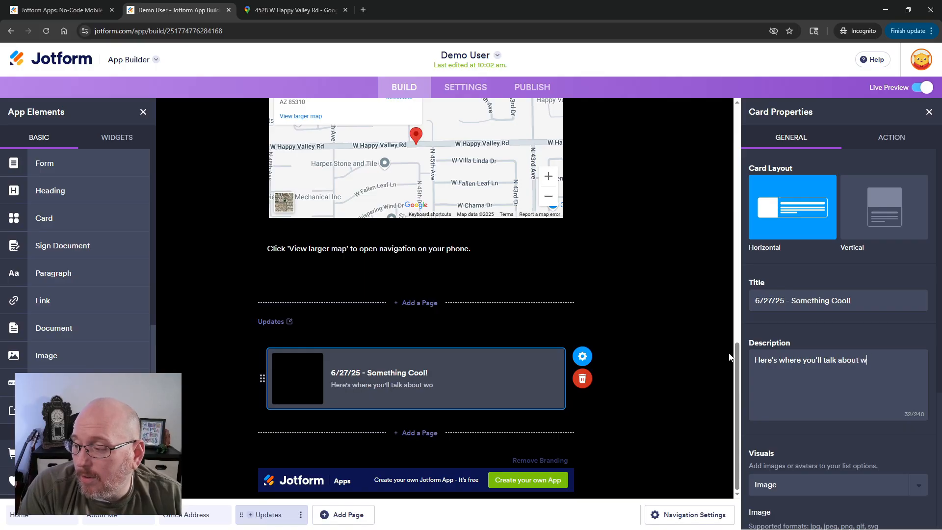
pyautogui.write("hatever you'r")
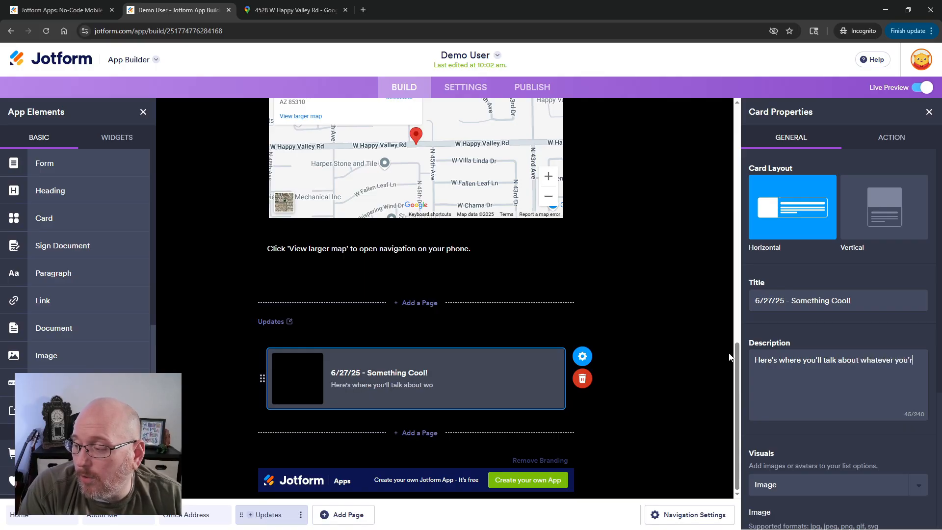
pyautogui.write('e wanting to share.')
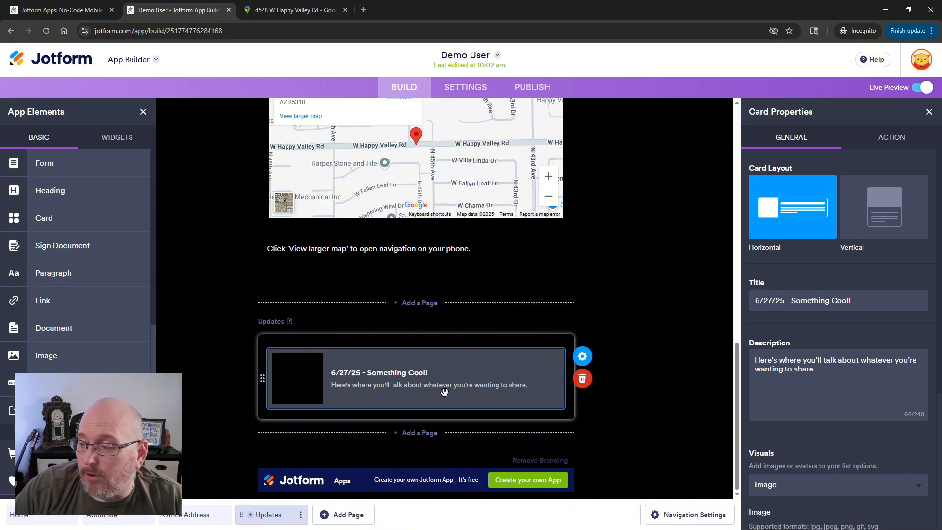
# Review the card's action options and the app's push notification permission request message.
pyautogui.click(892, 140)
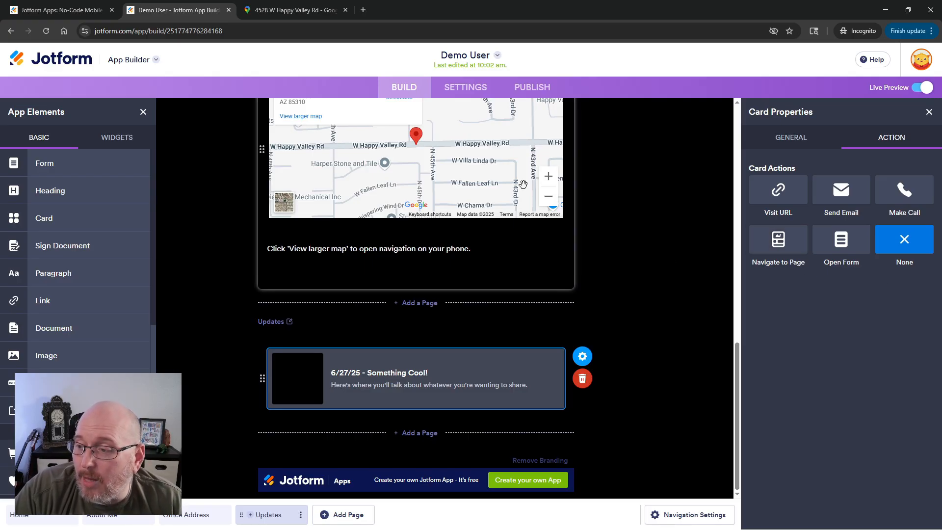
pyautogui.click(448, 89)
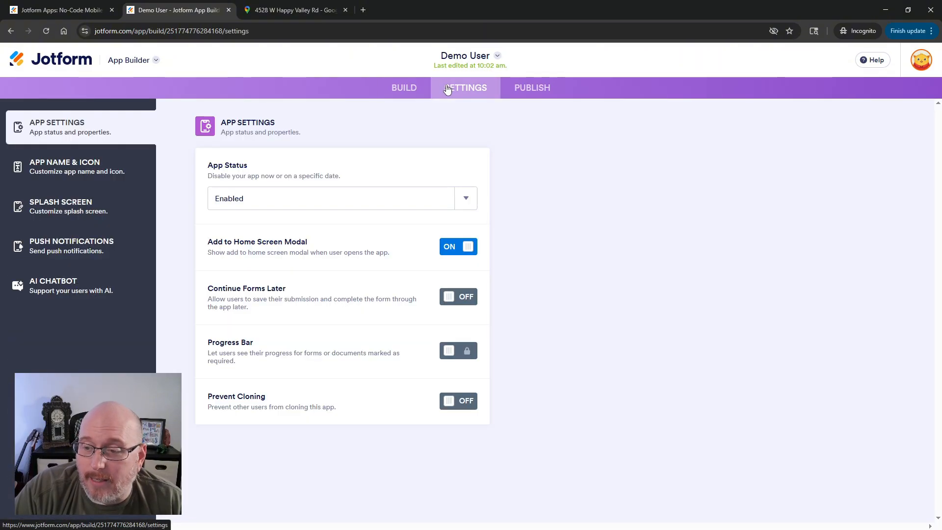
pyautogui.click(68, 244)
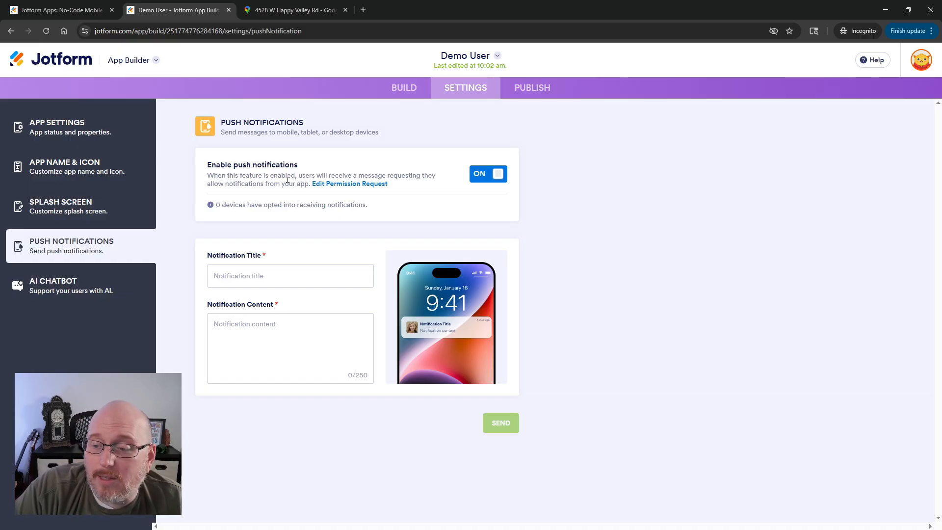
pyautogui.click(327, 187)
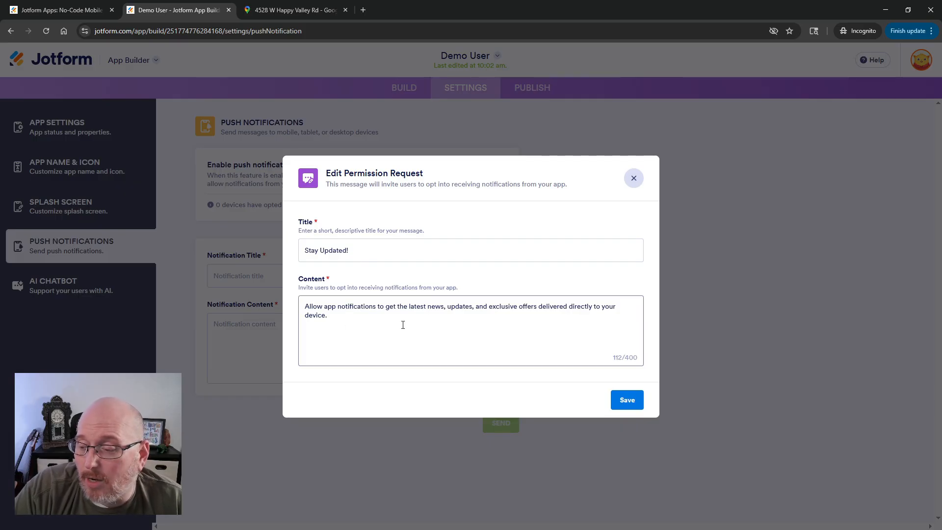
pyautogui.click(640, 183)
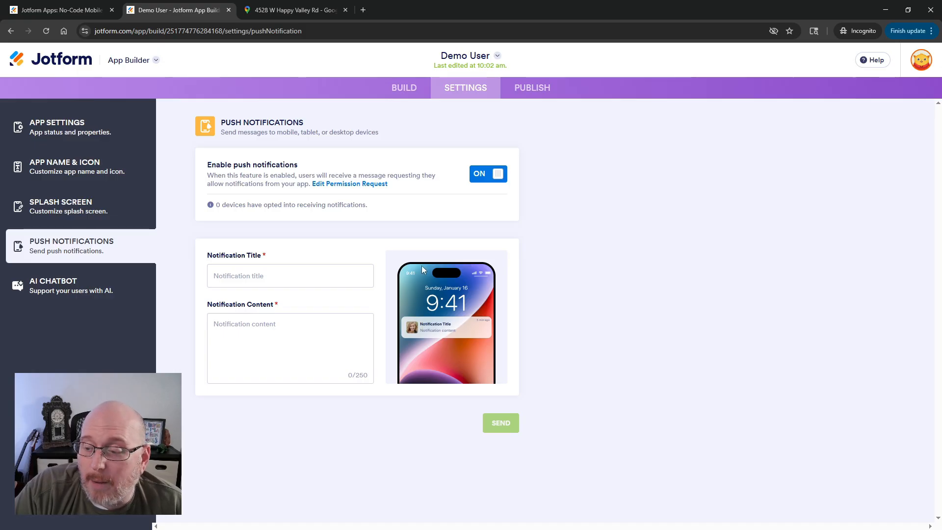
pyautogui.click(283, 322)
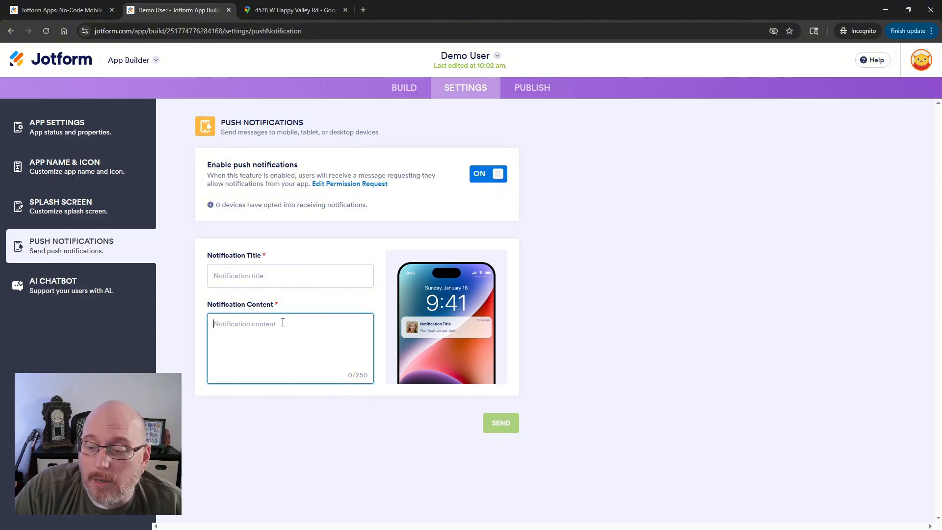
pyautogui.click(226, 273)
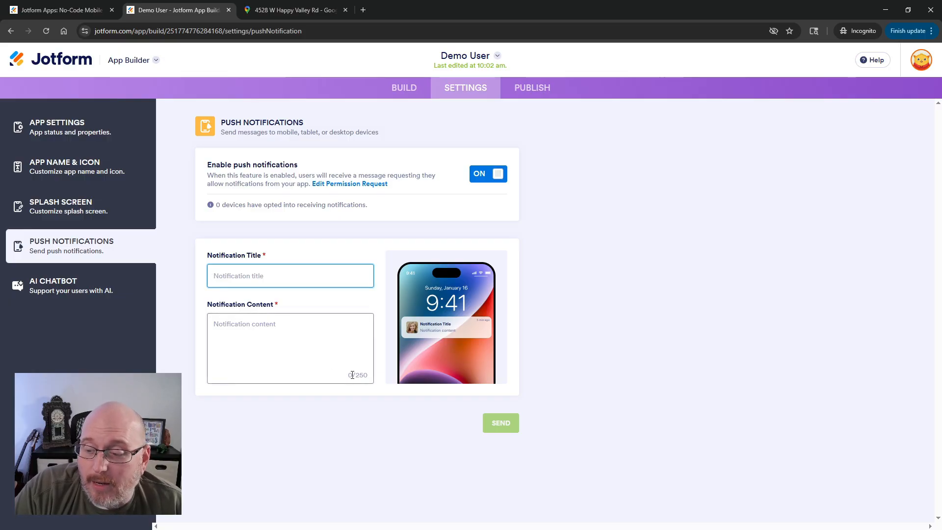
pyautogui.moveTo(355, 376); pyautogui.dragTo(372, 379)
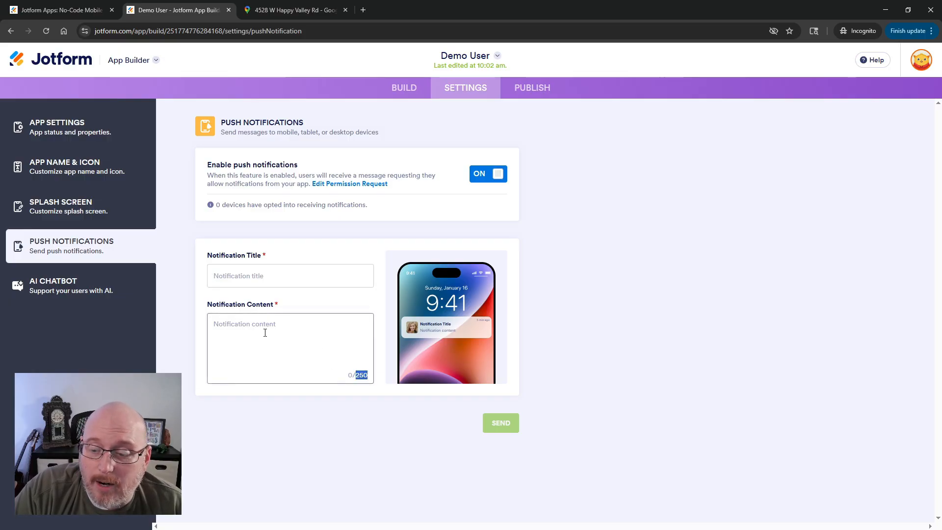
pyautogui.click(242, 324)
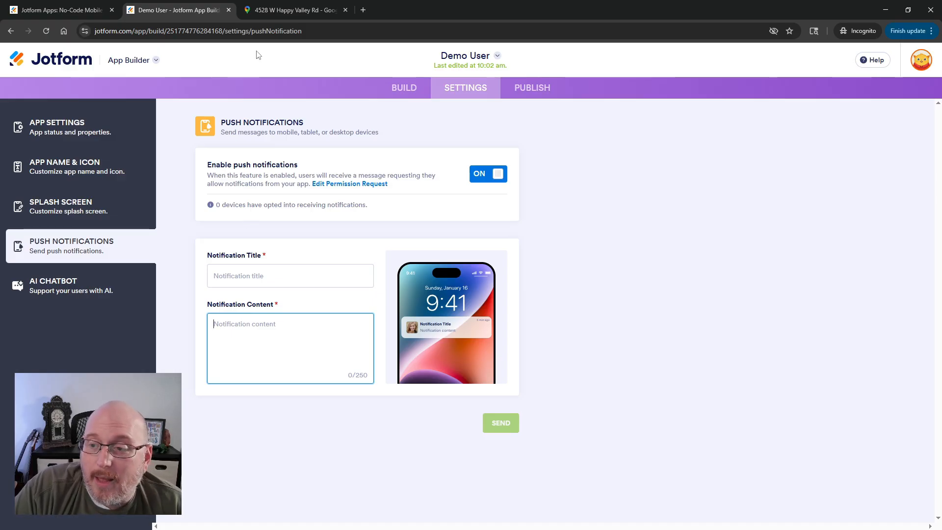
# Browse the live preview's menu to the Updates page and back to Home.
pyautogui.click(400, 91)
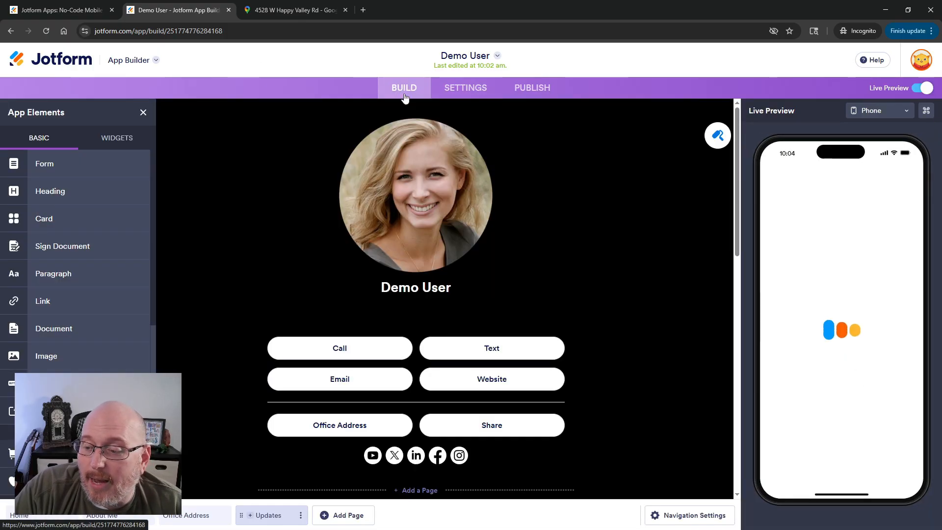
pyautogui.click(786, 175)
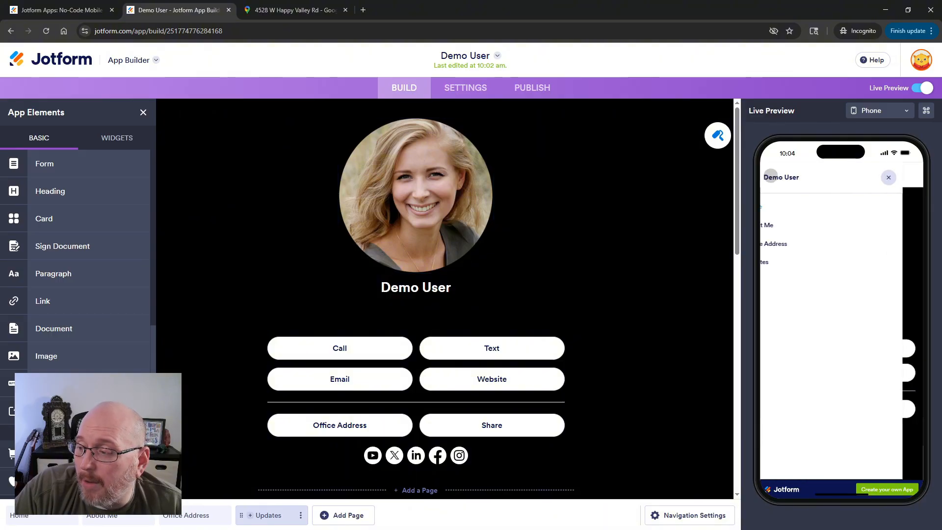
pyautogui.click(783, 260)
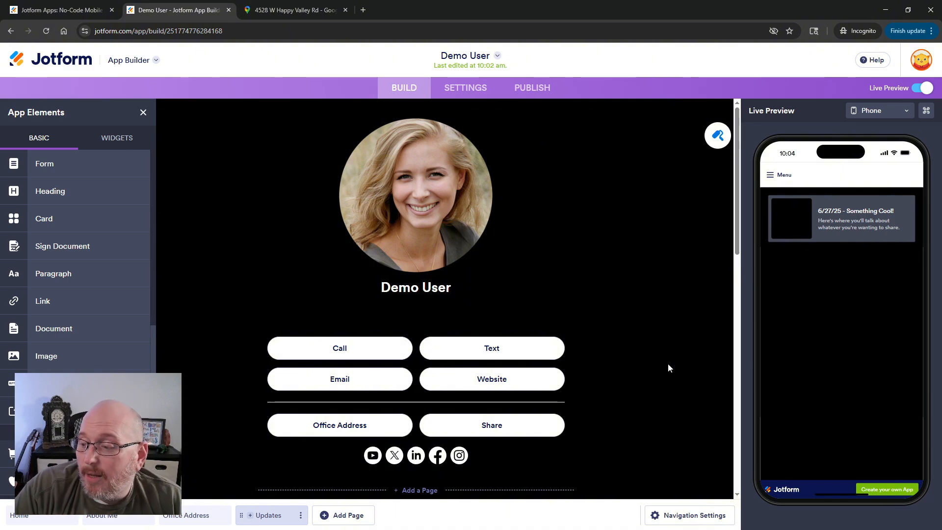
pyautogui.click(770, 175)
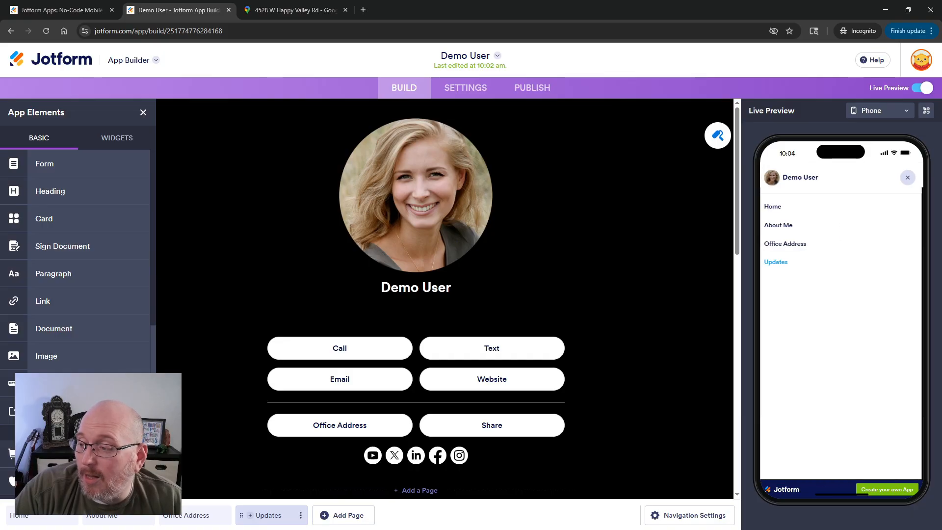
pyautogui.click(775, 204)
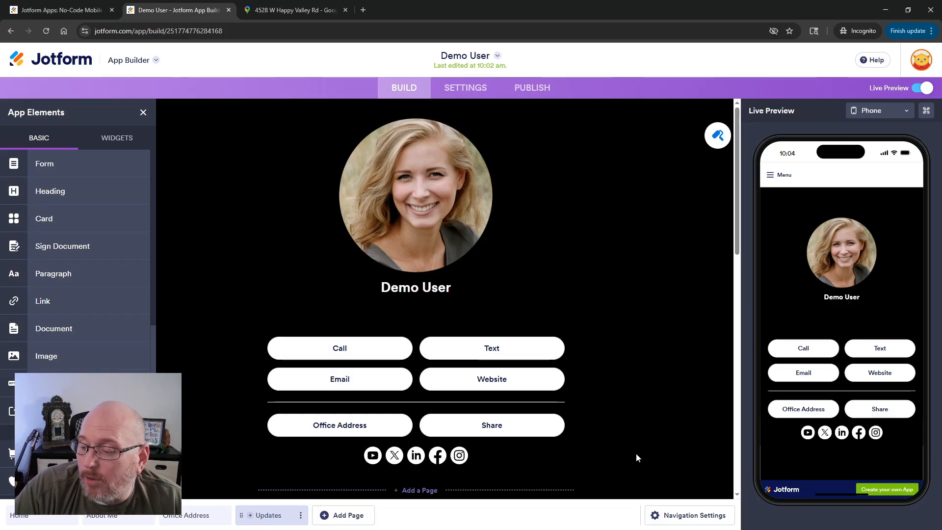
# Assign a house icon to the Home page in the navigation menu, searching icons for home.
pyautogui.click(670, 516)
pyautogui.click(892, 139)
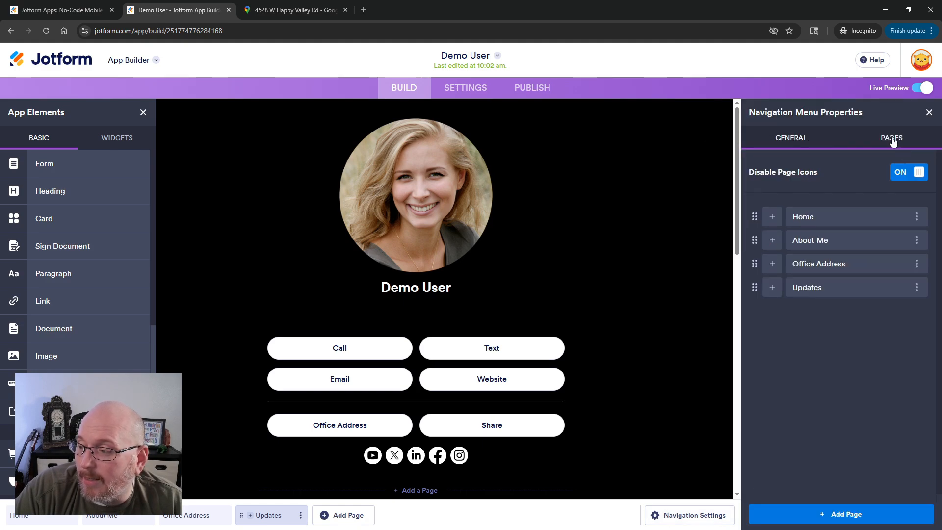
pyautogui.click(773, 221)
pyautogui.write('h')
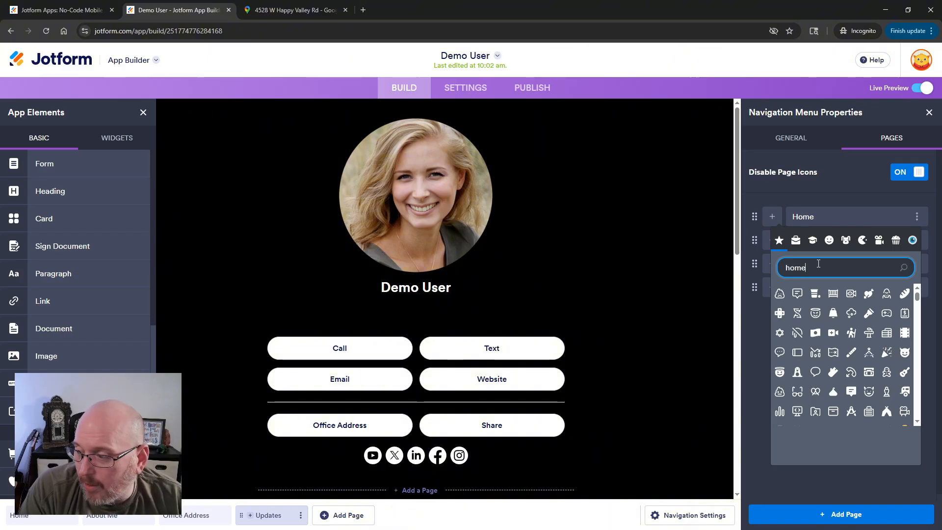
pyautogui.write('ome')
pyautogui.click(780, 294)
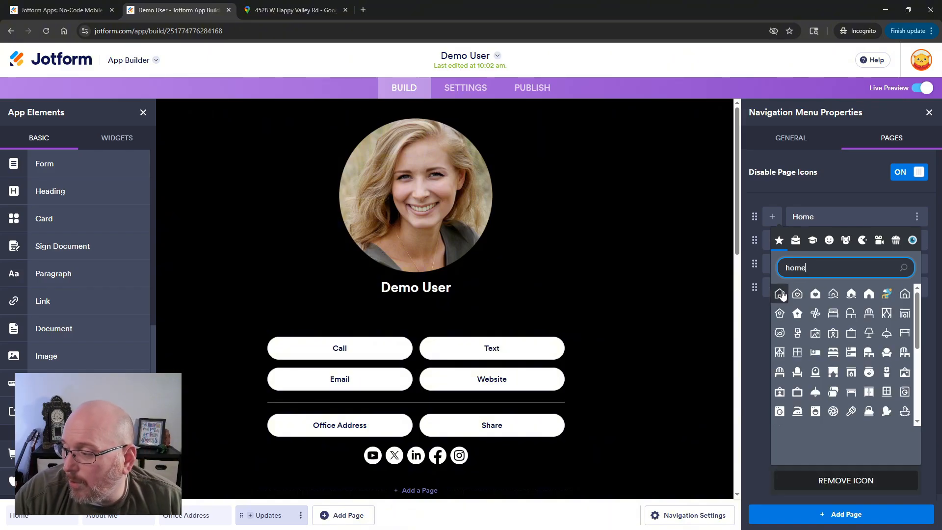
pyautogui.click(752, 299)
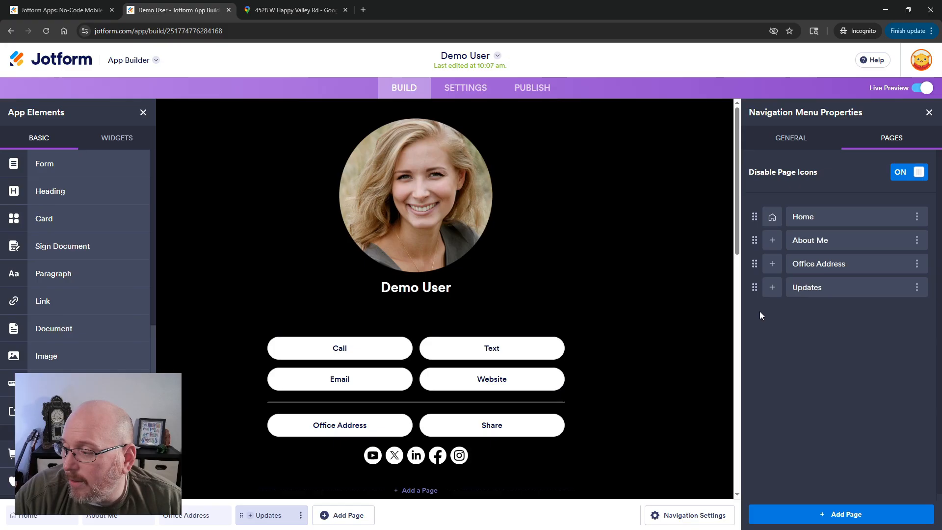
# Assign a person icon to the About Me page in the navigation menu.
pyautogui.click(773, 242)
pyautogui.click(813, 288)
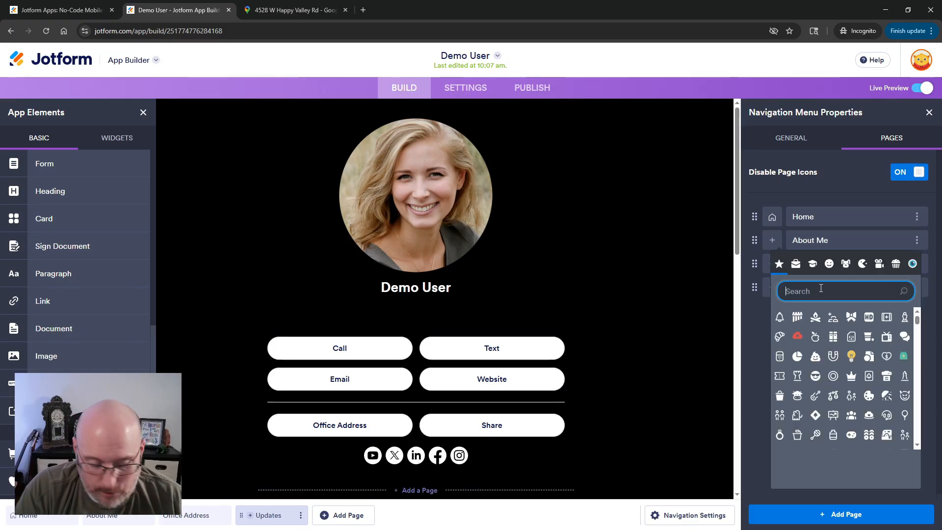
pyautogui.write('person')
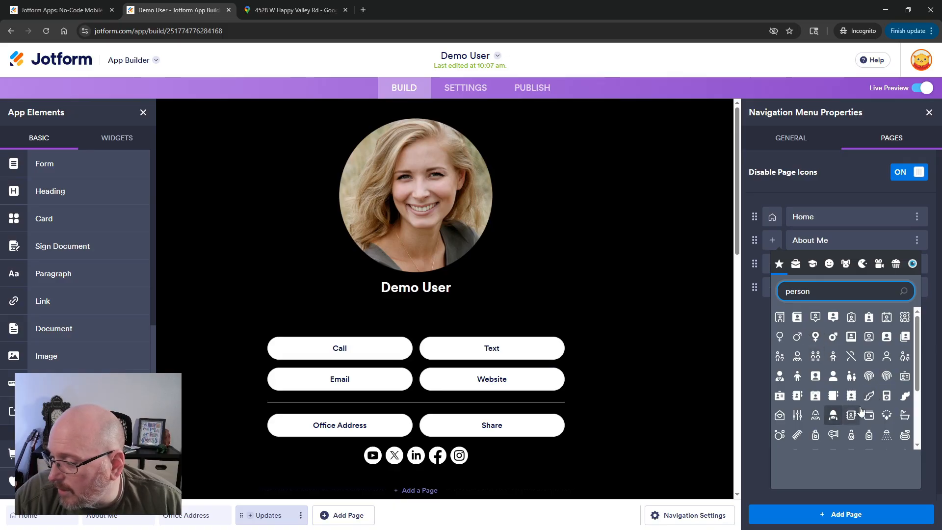
pyautogui.click(887, 356)
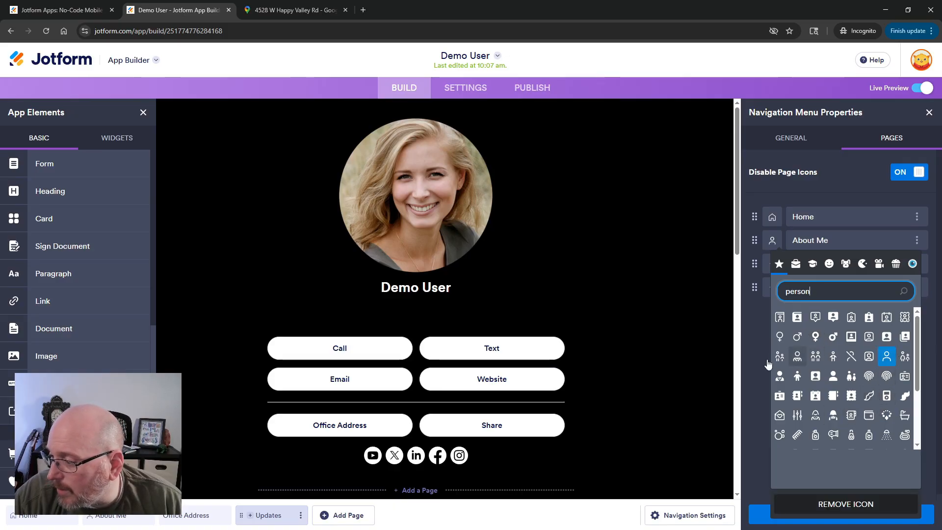
pyautogui.click(761, 334)
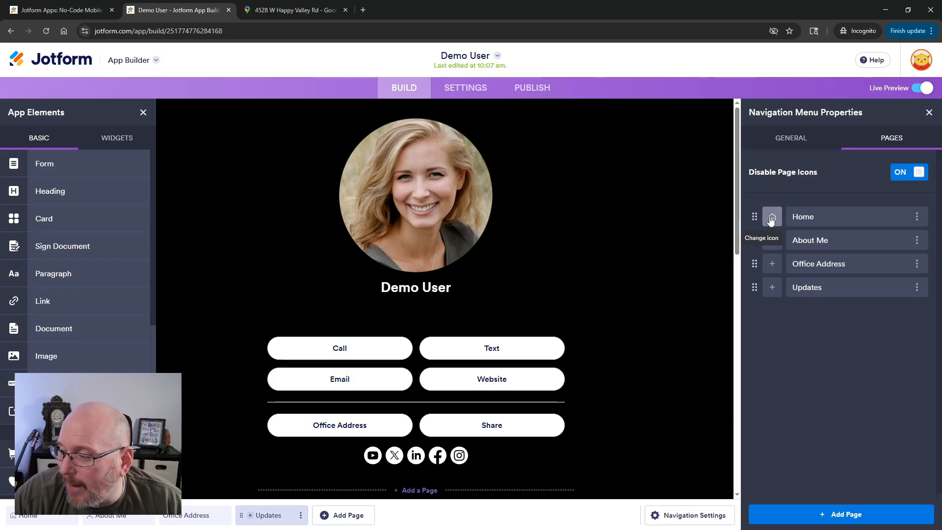
# Assign a location pin icon to the Office Address page in the navigation menu.
pyautogui.click(772, 268)
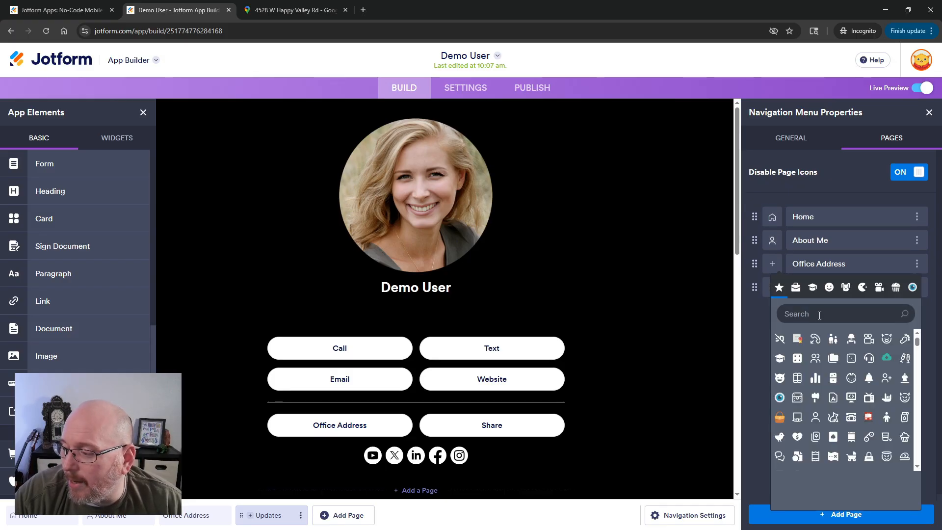
pyautogui.click(819, 316)
pyautogui.write('lo')
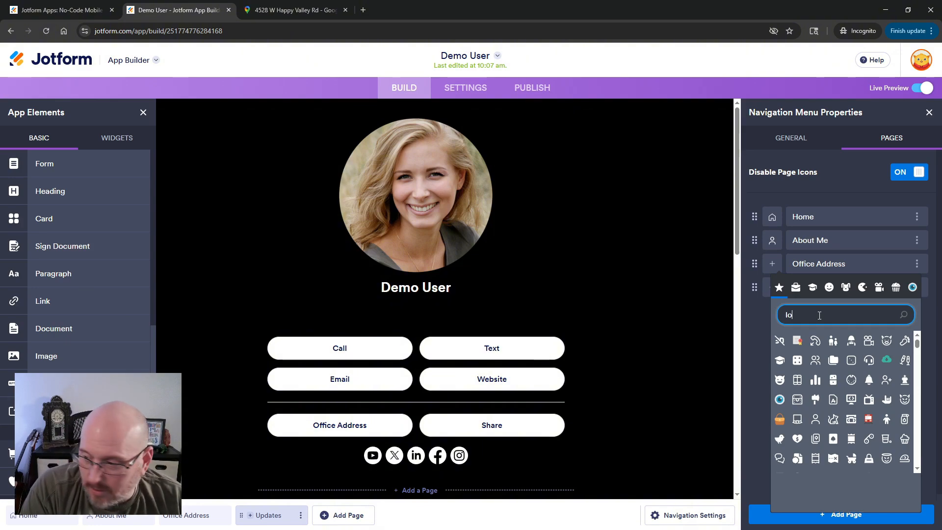
pyautogui.write('cation')
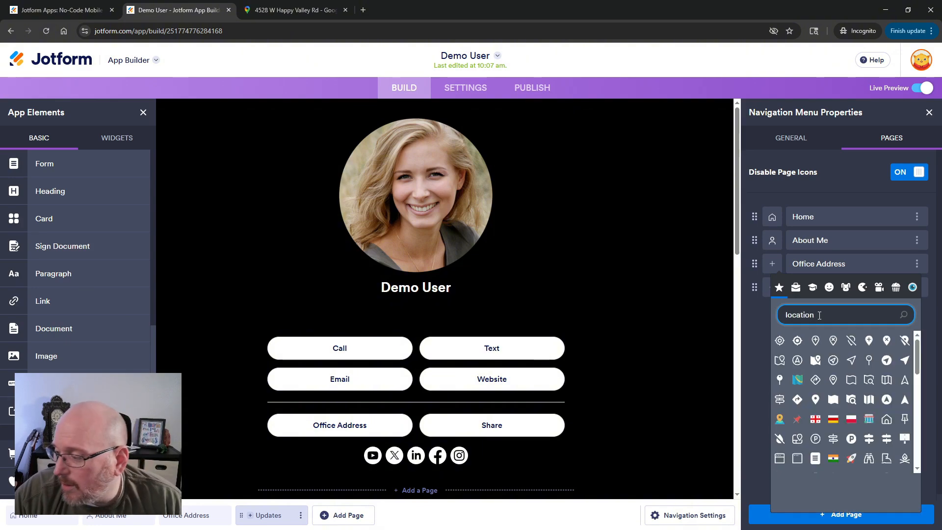
pyautogui.click(833, 379)
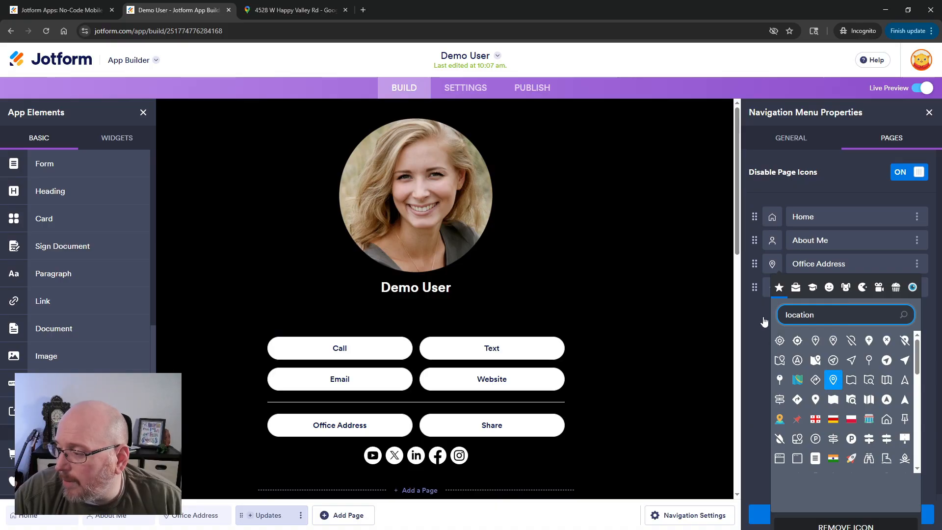
pyautogui.click(765, 314)
pyautogui.click(771, 290)
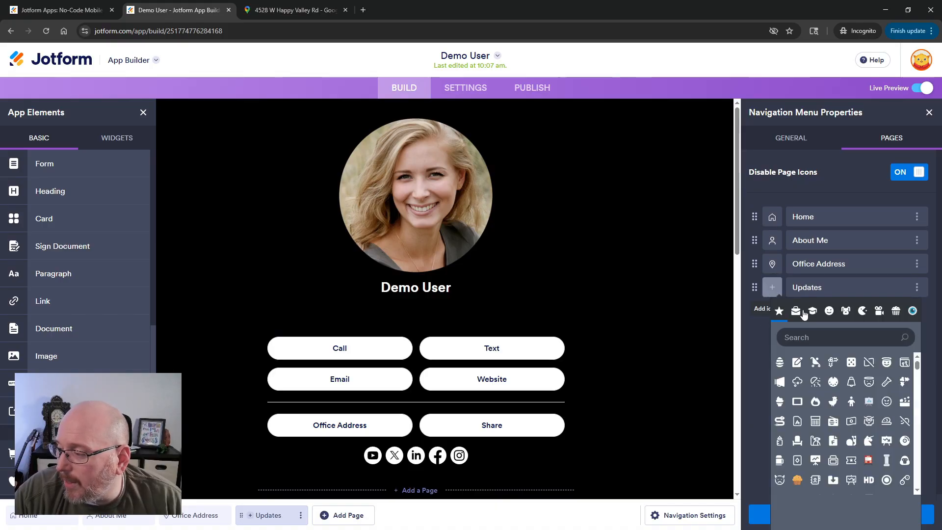
pyautogui.write('update')
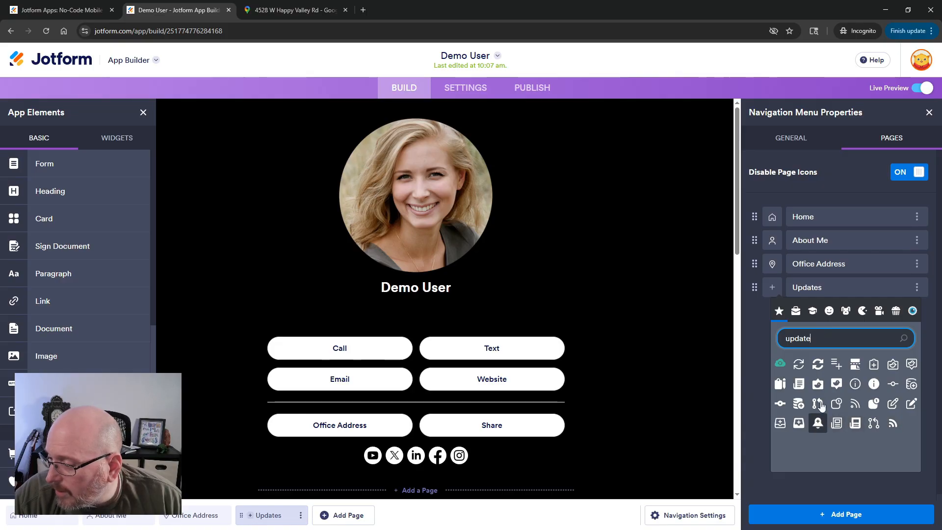
pyautogui.click(818, 339)
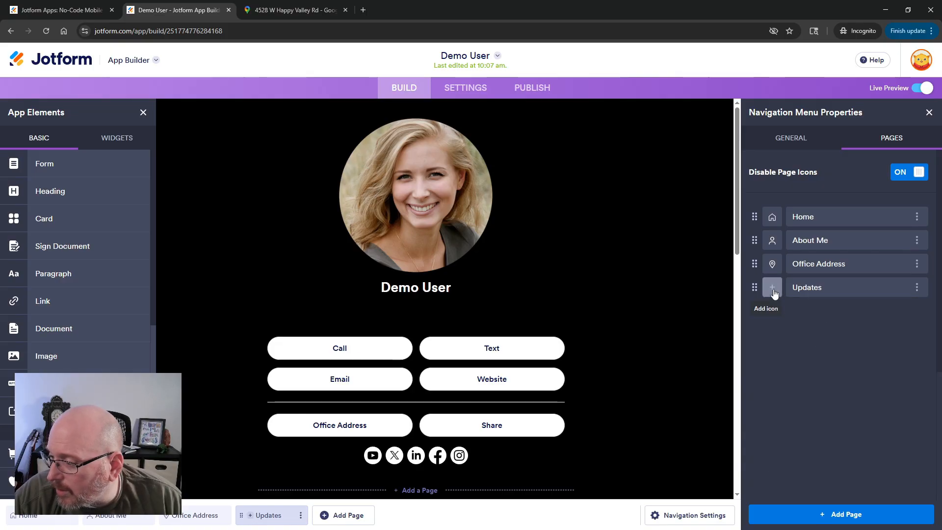
# Assign a bell icon to the Updates page in the navigation menu.
pyautogui.click(773, 291)
pyautogui.click(827, 331)
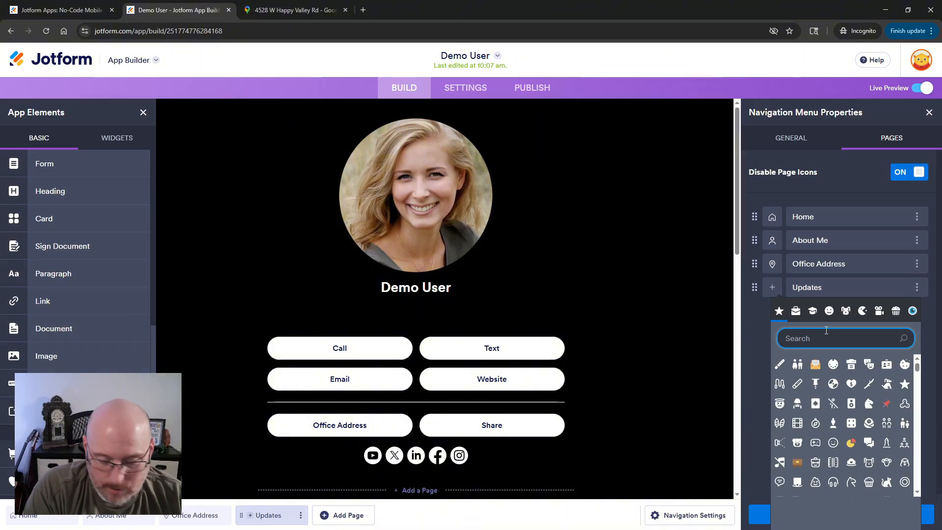
pyautogui.write('bell')
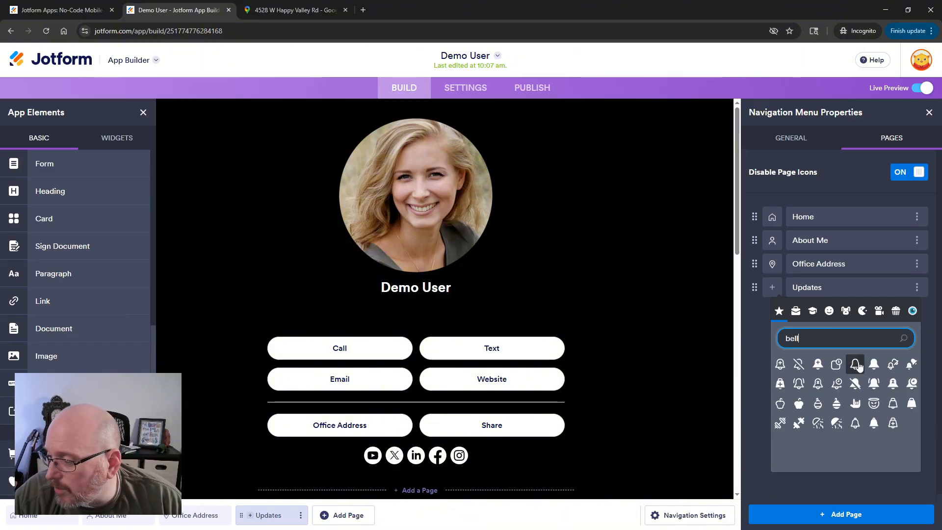
pyautogui.click(858, 361)
pyautogui.click(670, 365)
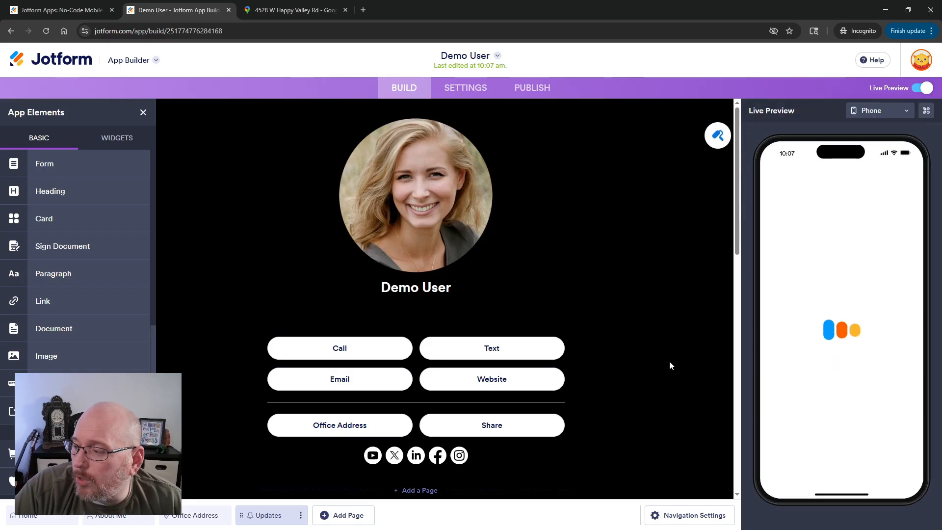
# Check the page icons in the live preview menu and open the navigation menu's general settings.
pyautogui.click(771, 177)
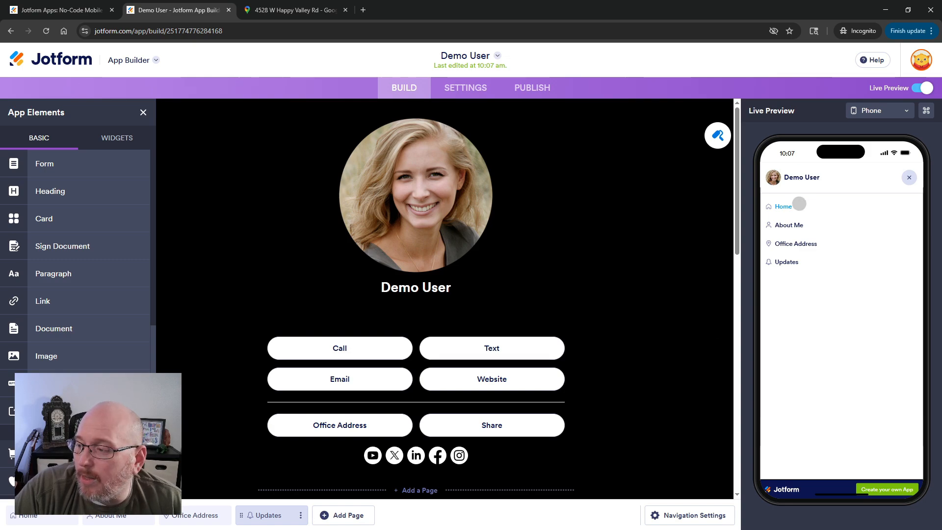
pyautogui.click(678, 516)
pyautogui.click(892, 138)
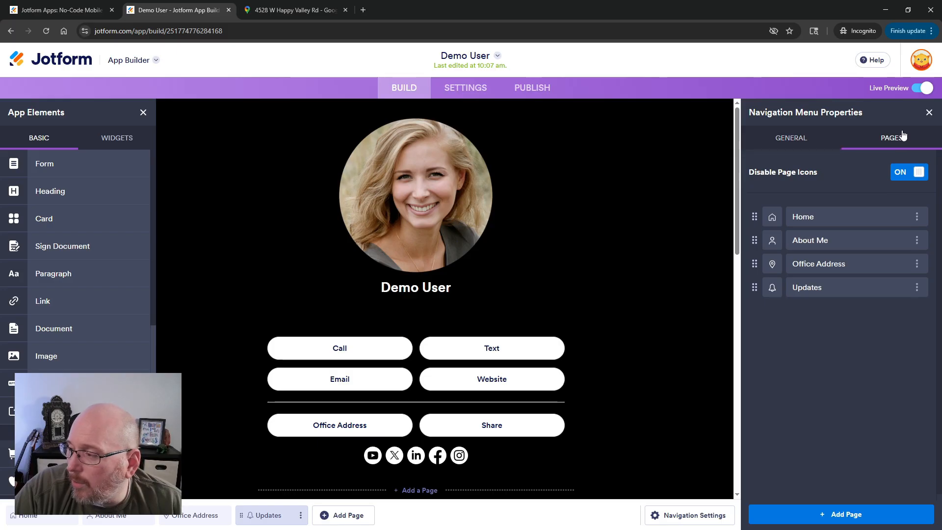
pyautogui.click(796, 142)
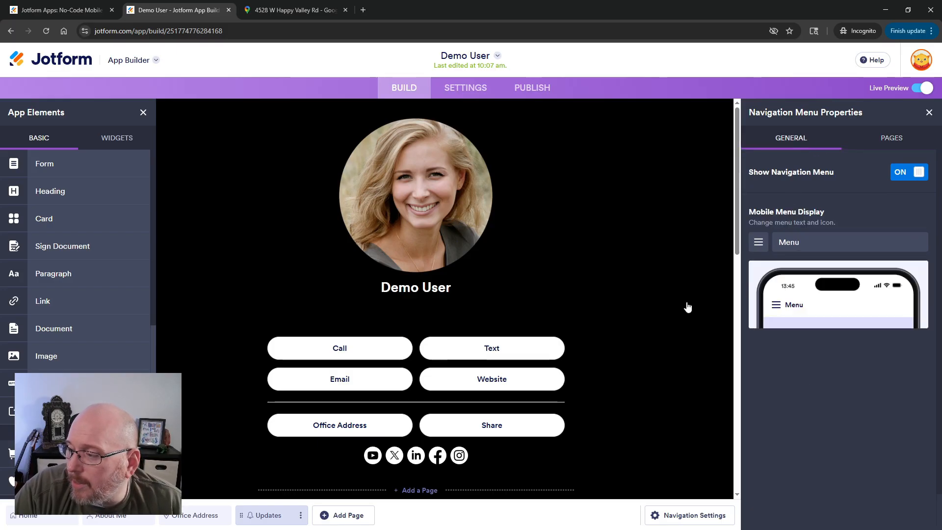
# Open the navigation menu in the live preview and view the app header's style properties.
pyautogui.click(669, 340)
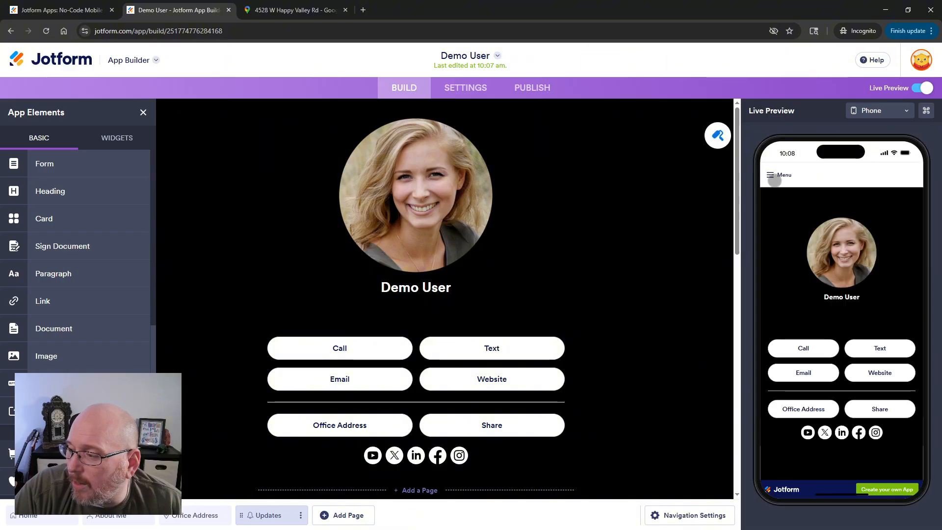
pyautogui.click(772, 177)
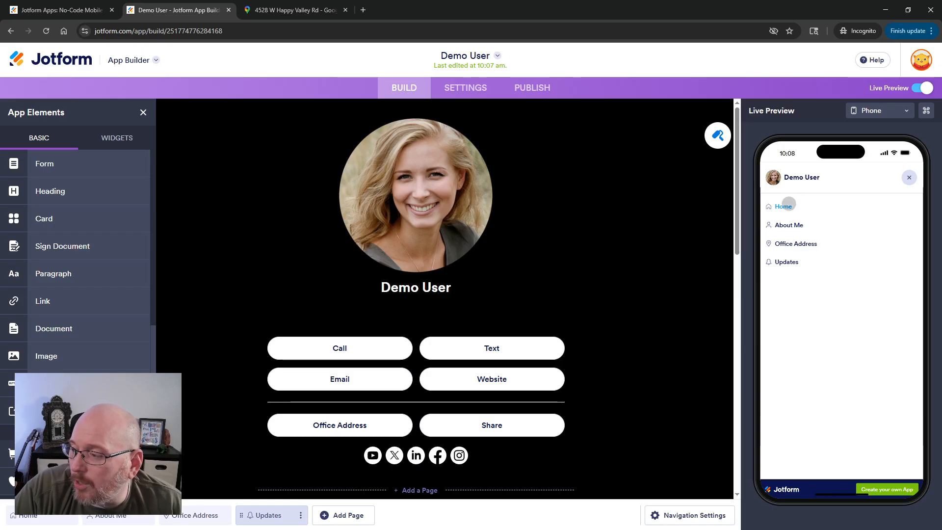
pyautogui.click(708, 145)
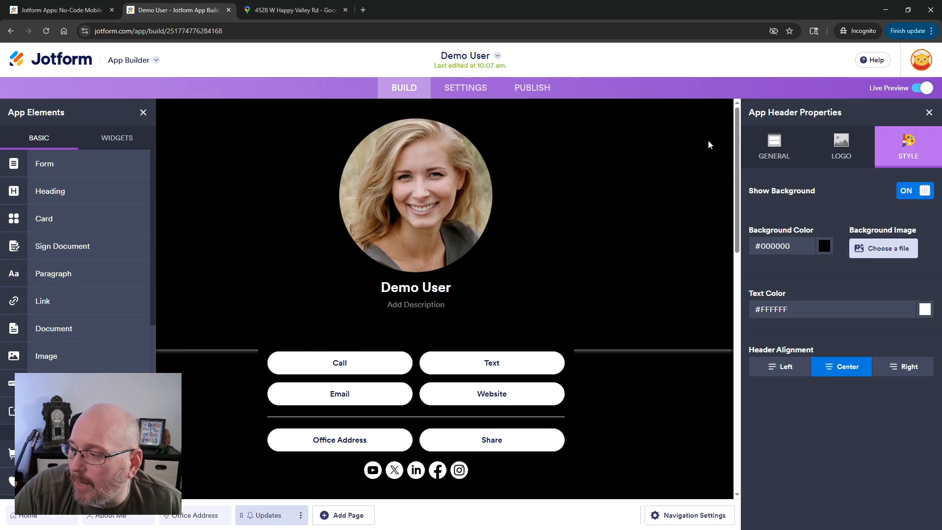
pyautogui.click(708, 144)
# Open the App Designer to review the app's color scheme and background settings.
pyautogui.click(716, 134)
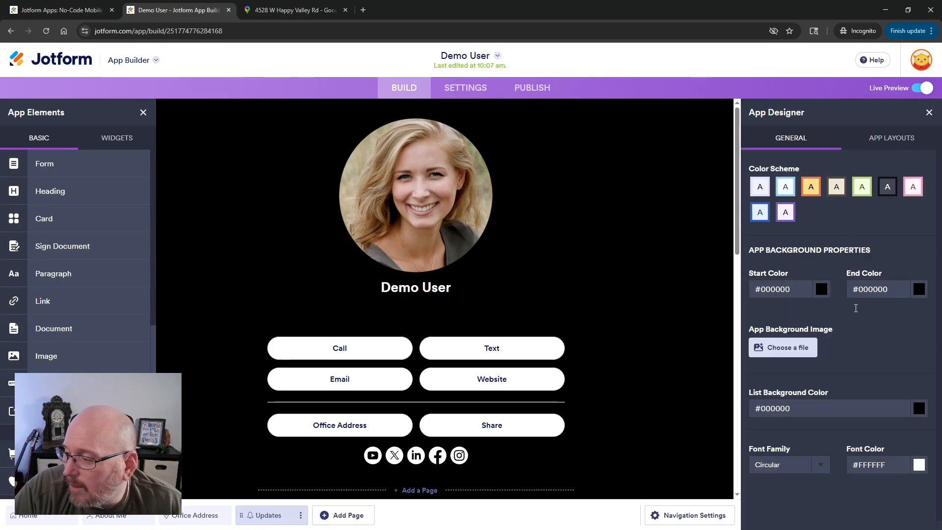
pyautogui.scroll(-1, 856, 312)
pyautogui.scroll(1, 854, 310)
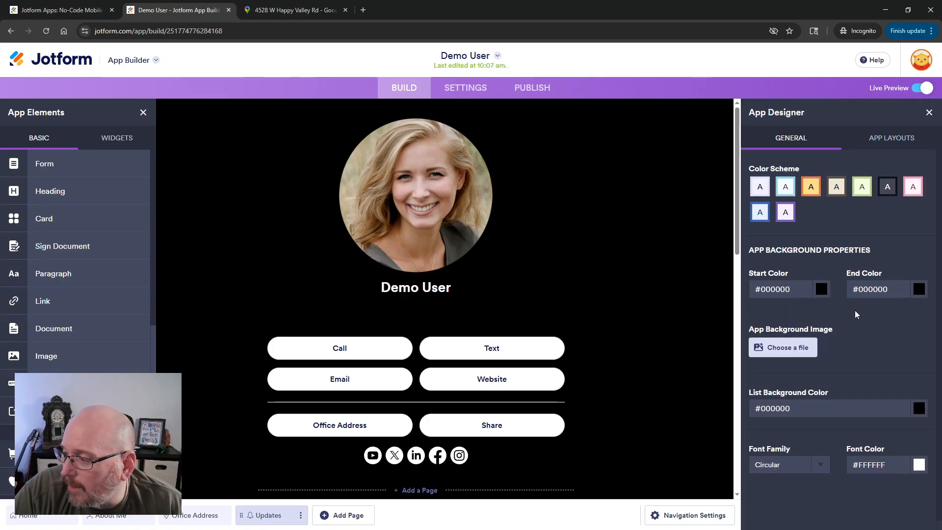
# View the app header's general properties, then open and close the menu in the live preview.
pyautogui.click(672, 280)
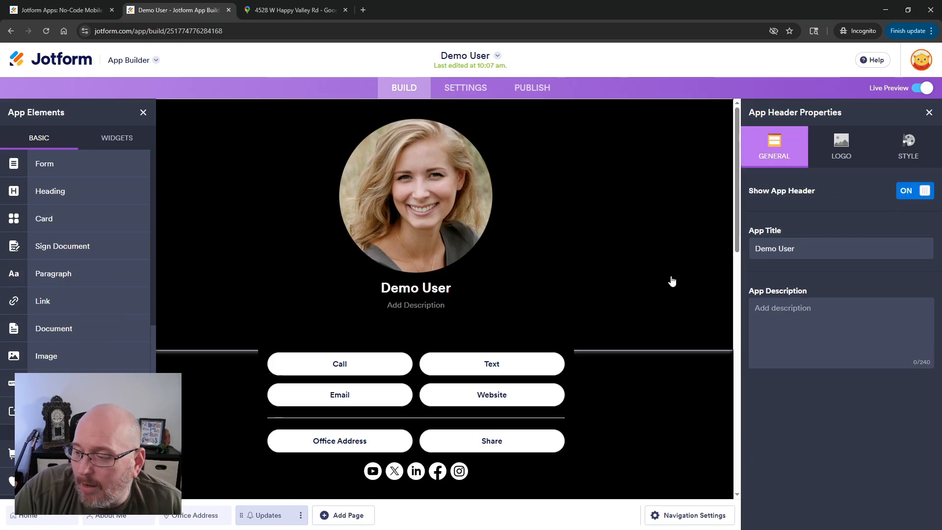
pyautogui.click(637, 378)
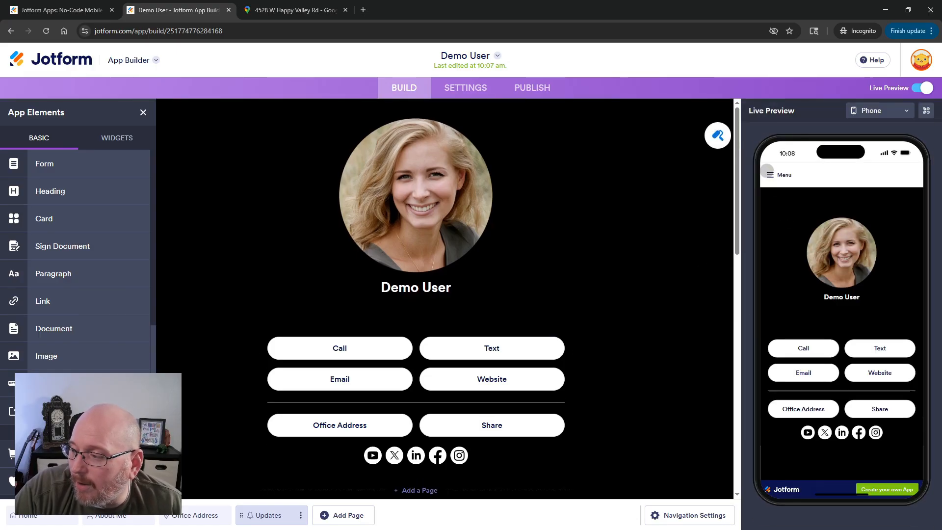
pyautogui.click(769, 174)
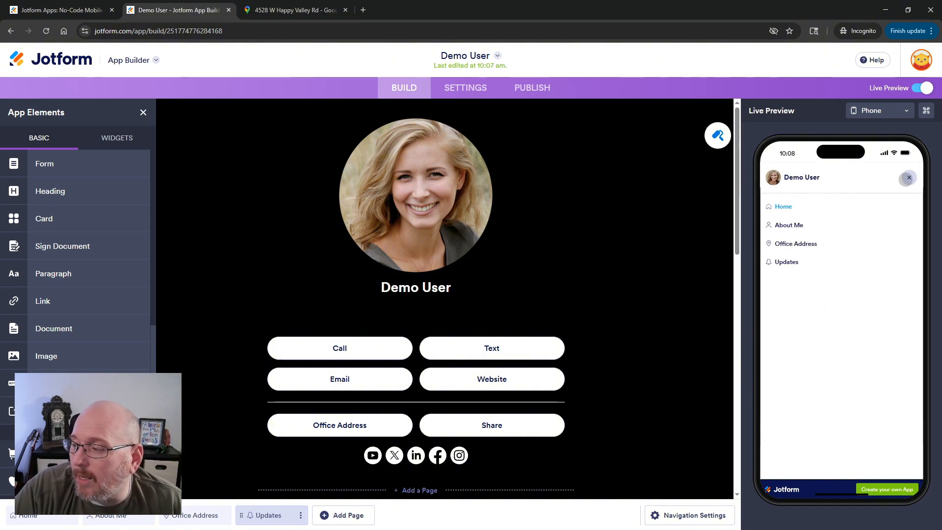
pyautogui.click(907, 178)
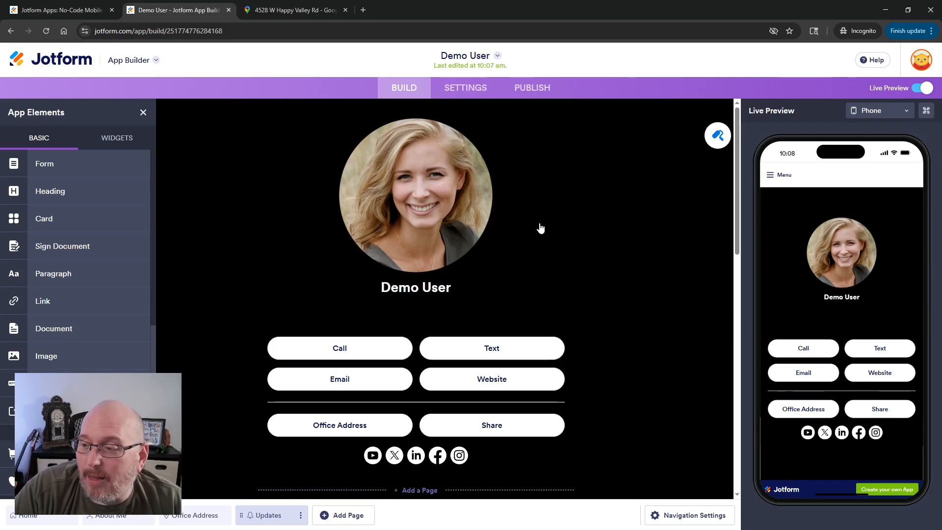
# Browse the app settings and the AI Chatbot section, then return to the builder.
pyautogui.click(455, 91)
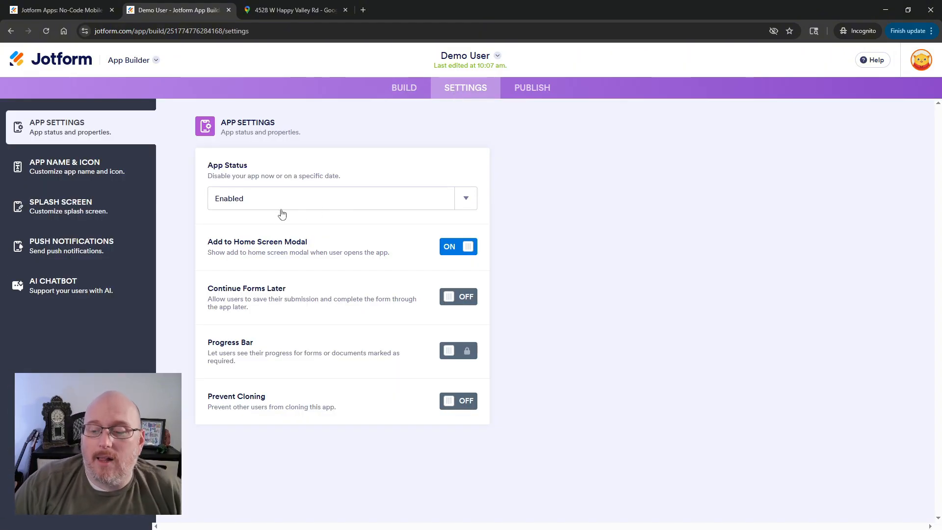
pyautogui.click(63, 286)
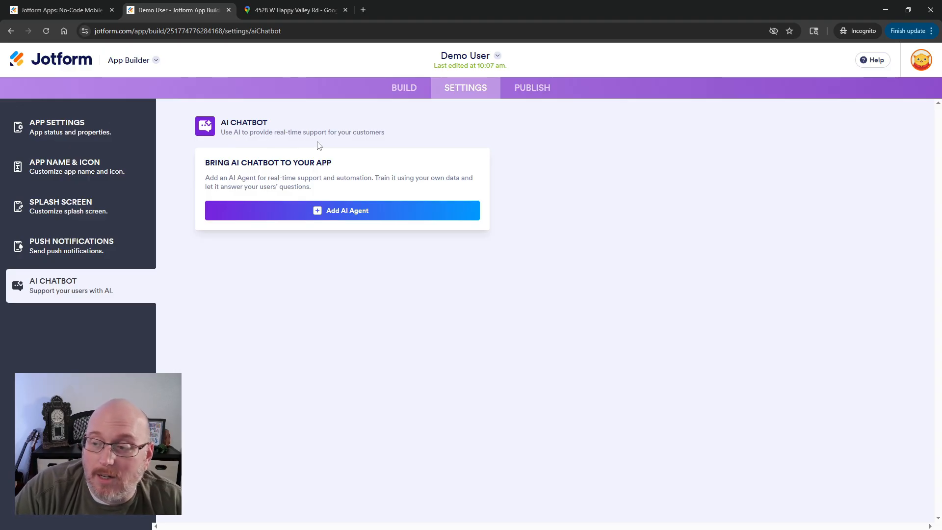
pyautogui.click(411, 87)
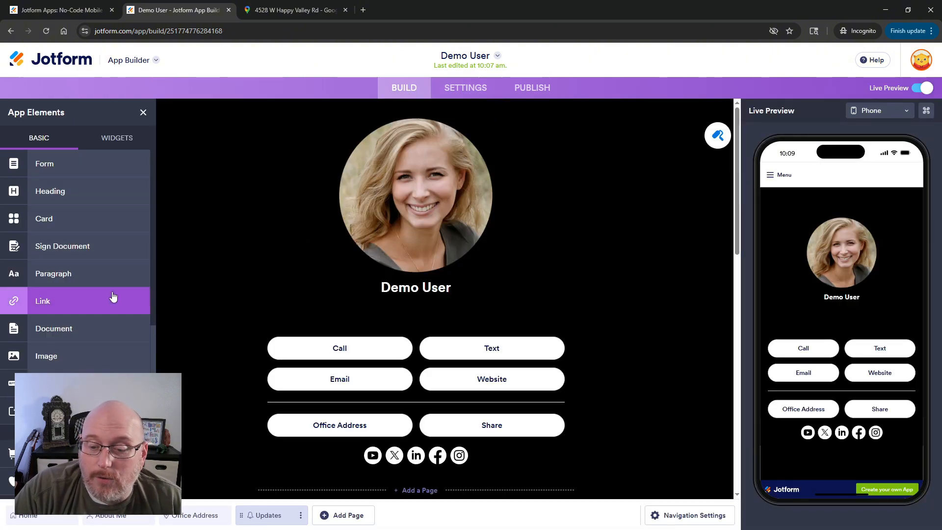
# Scroll through the app elements list and the app's pages on the canvas.
pyautogui.scroll(-6, 111, 293)
pyautogui.scroll(-1, 112, 294)
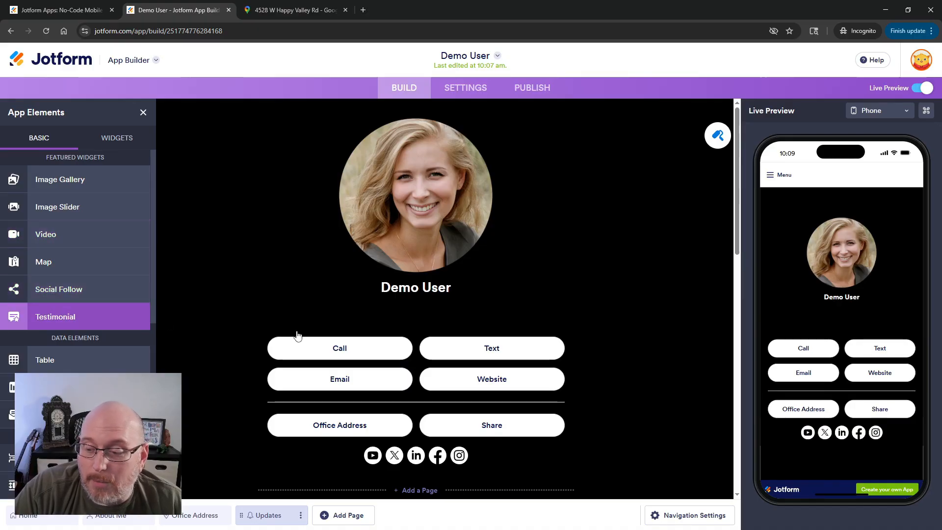
pyautogui.scroll(-4, 297, 335)
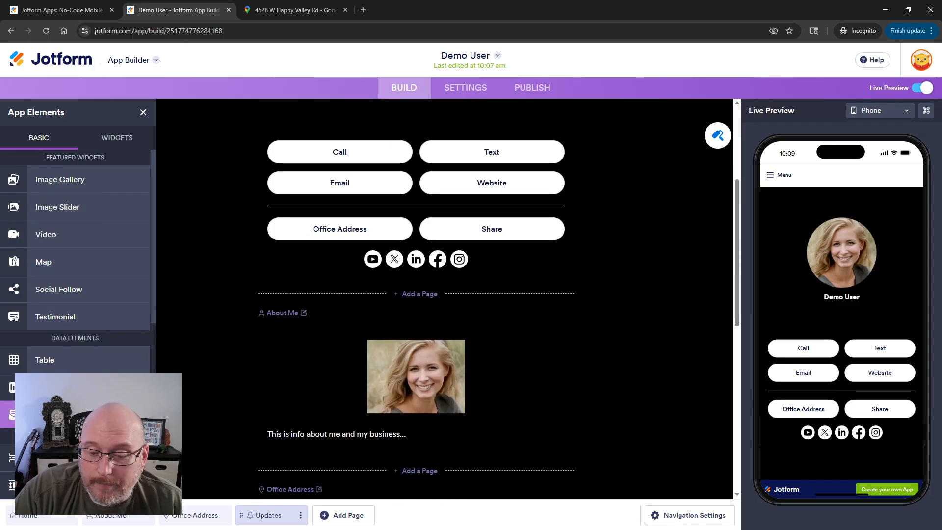
pyautogui.scroll(4, 75, 246)
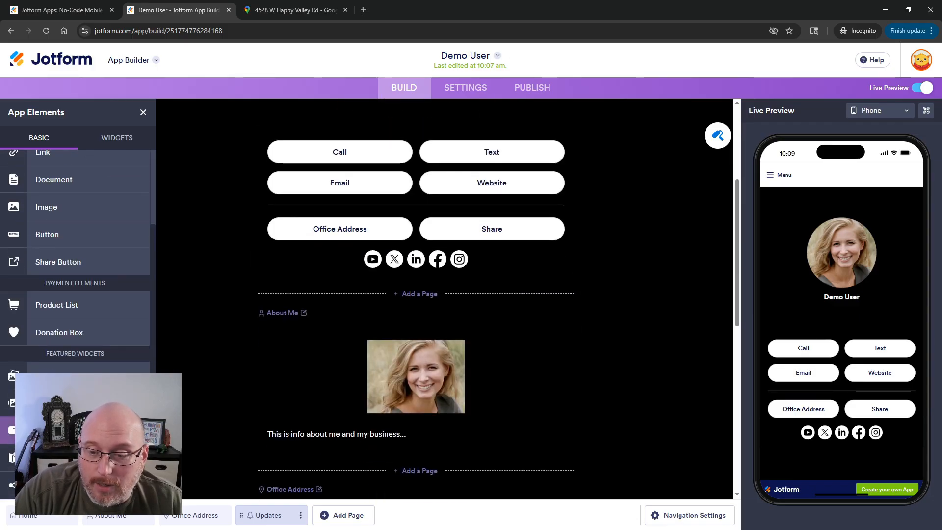
pyautogui.scroll(3, 75, 245)
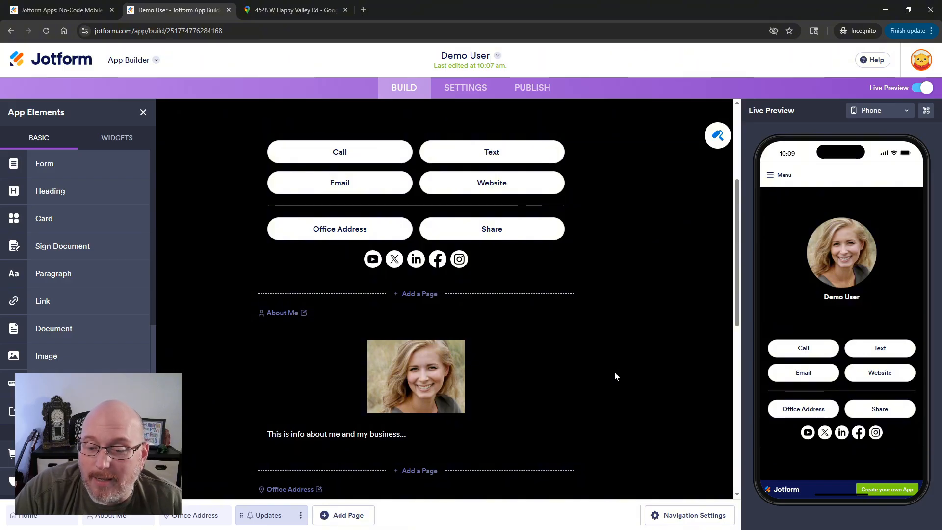
pyautogui.scroll(4, 611, 370)
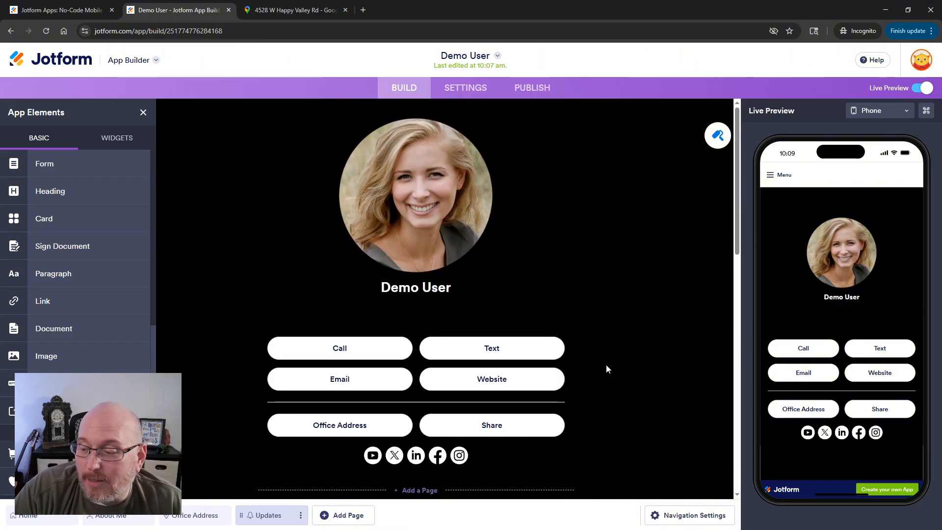